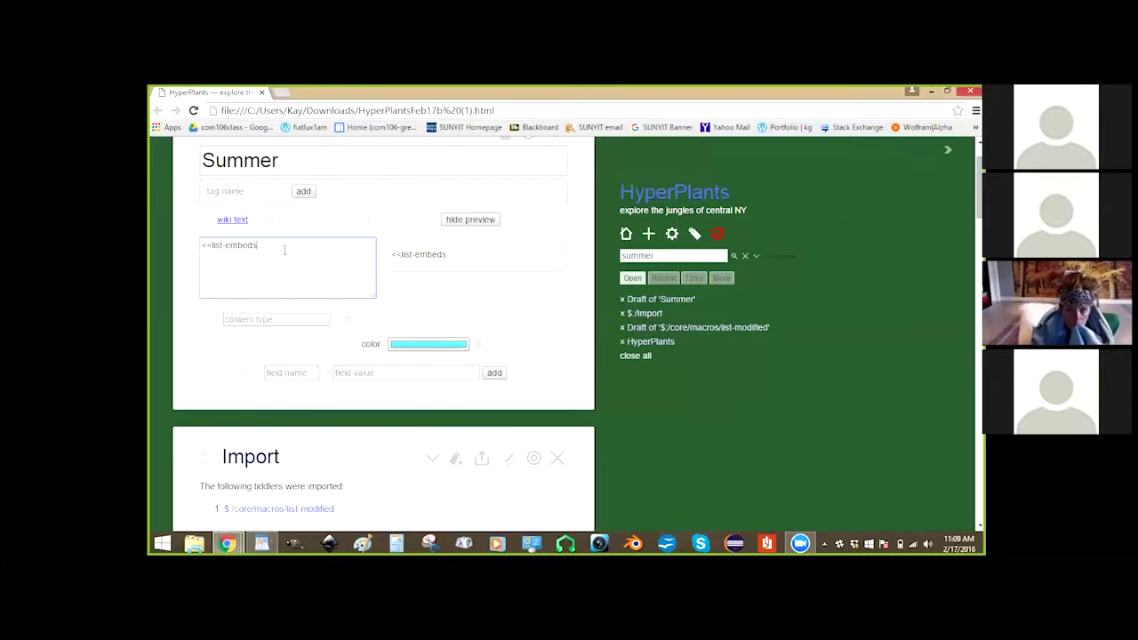
# Continue the list-embeds macro in the Summer draft with the text filter:"[.
pyautogui.write('filter:')
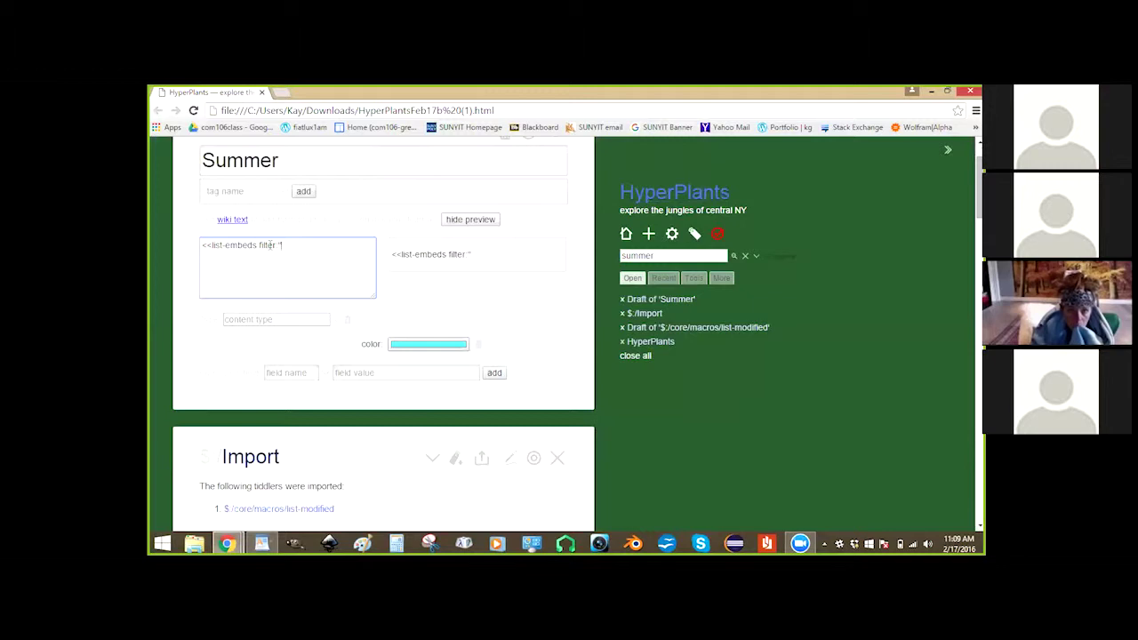
pyautogui.write('[')
# Run an advanced search with the filter expression [tag[summer]].
pyautogui.click(673, 254)
pyautogui.hotkey('ctrl', 'a')
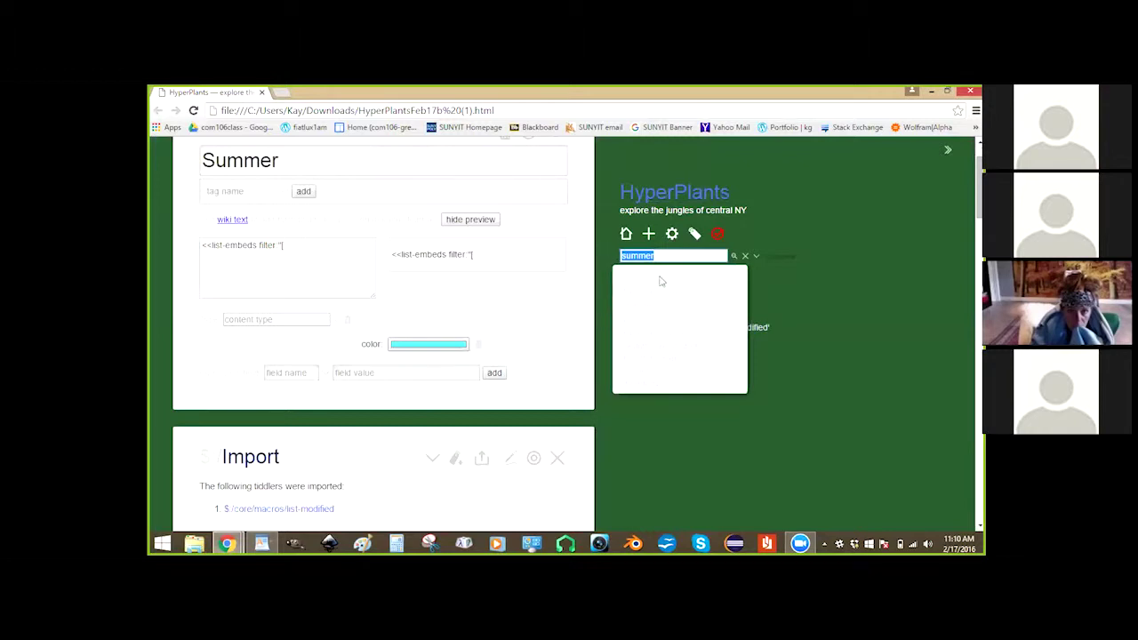
pyautogui.click(734, 258)
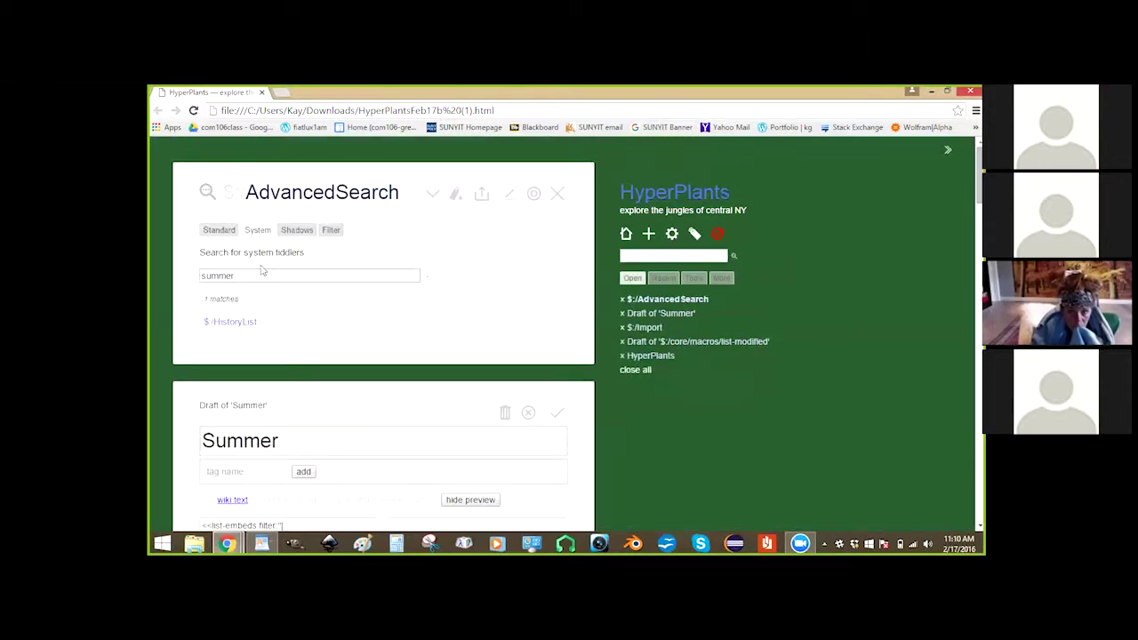
pyautogui.click(331, 230)
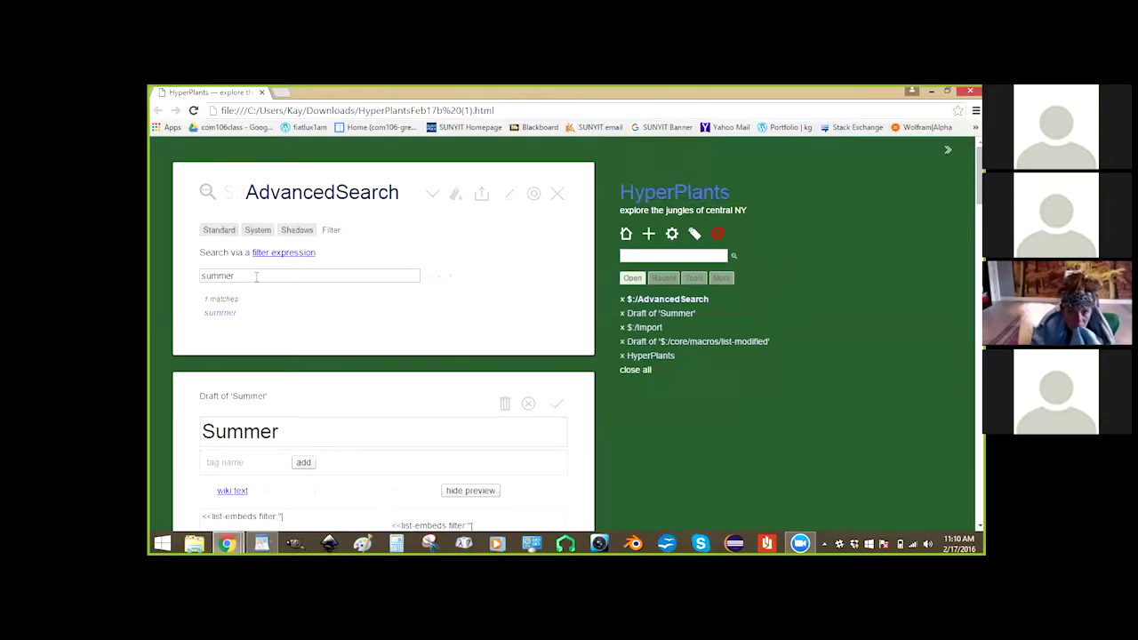
pyautogui.moveTo(252, 278); pyautogui.dragTo(210, 286)
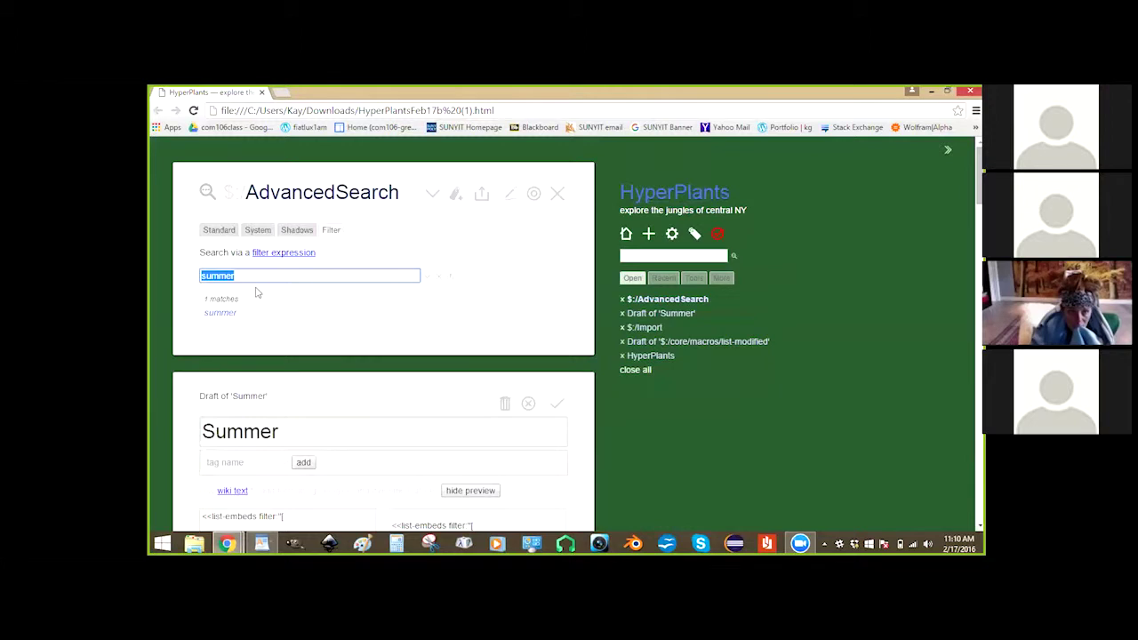
pyautogui.write('[tag')
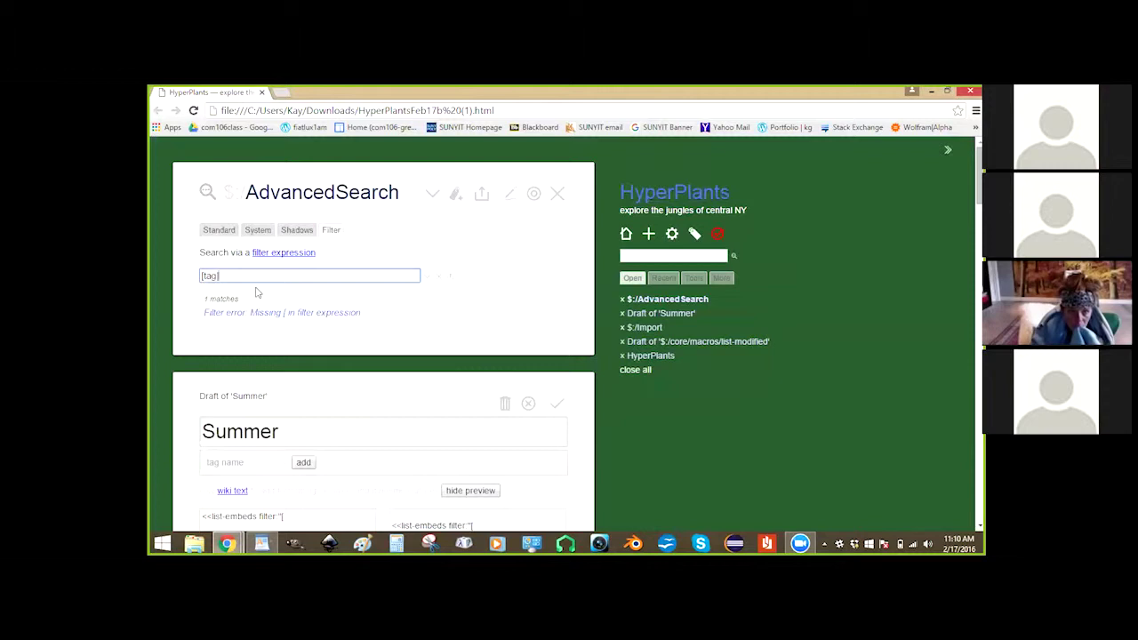
pyautogui.write('[summer]]')
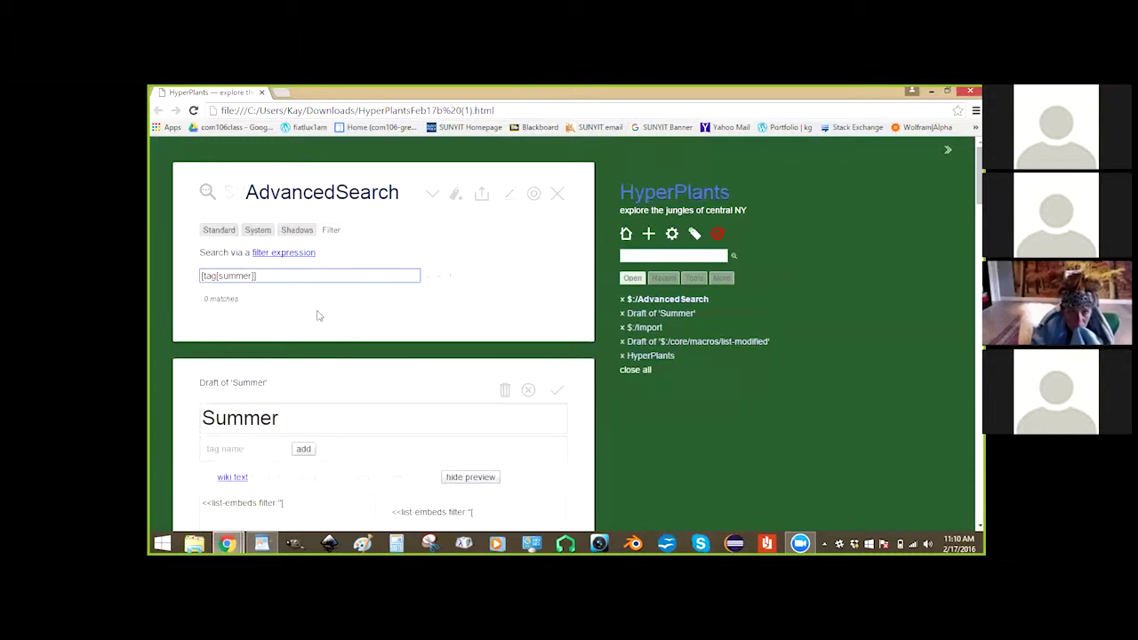
# Change the filter expression to [tag[HyperPlants]] and copy it.
pyautogui.scroll(-3, 318, 316)
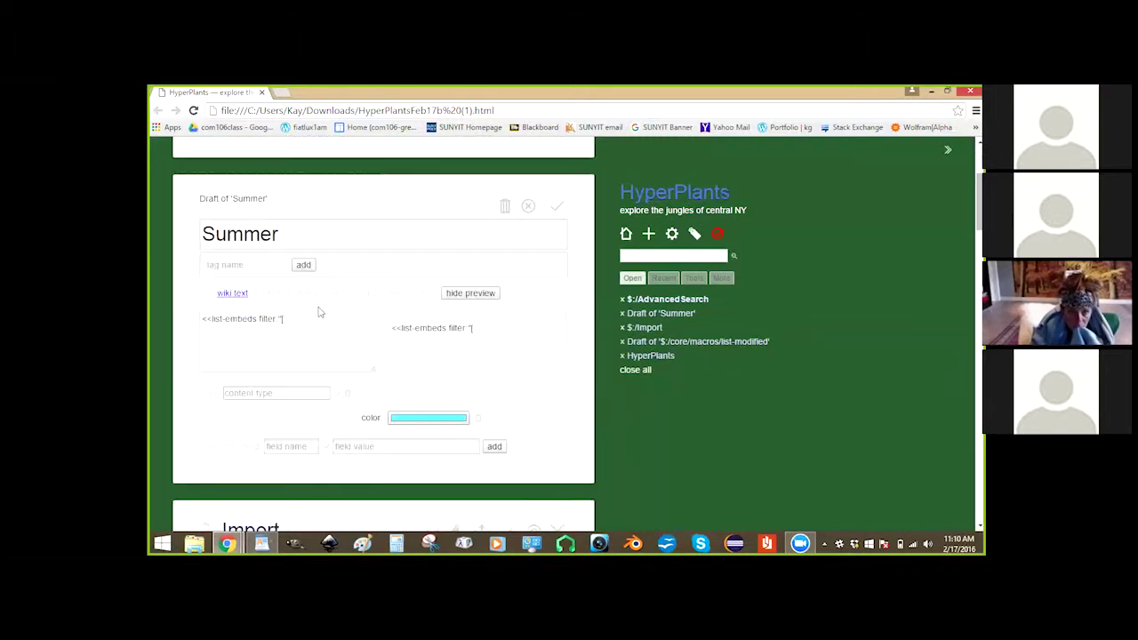
pyautogui.scroll(3, 293, 289)
pyautogui.moveTo(254, 275); pyautogui.dragTo(217, 276)
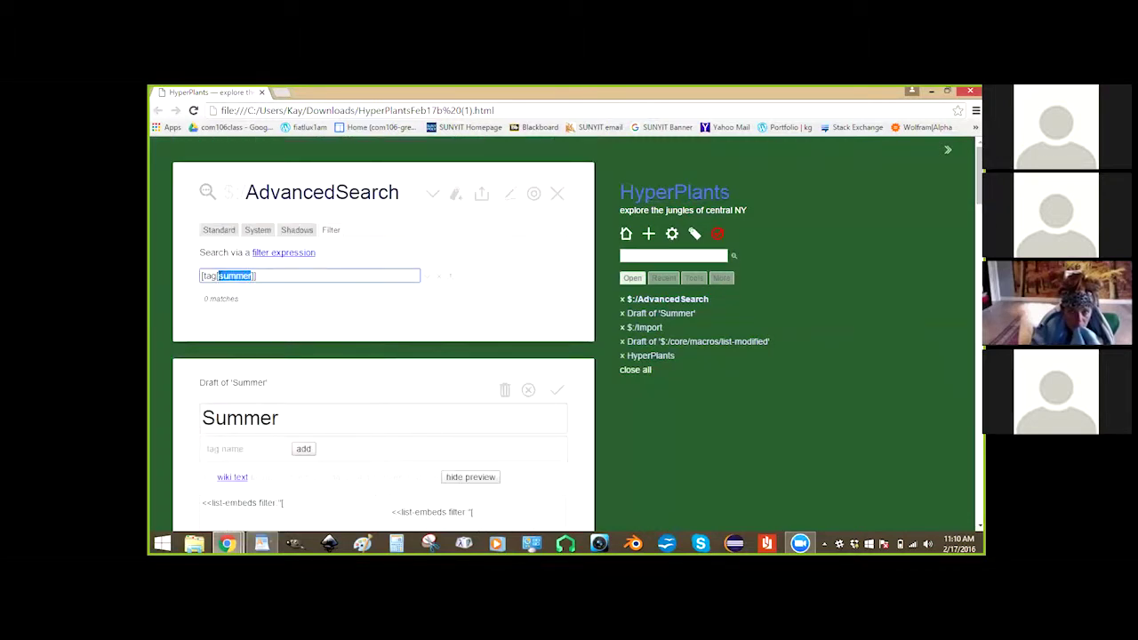
pyautogui.write('HyperPlants')
pyautogui.scroll(-5, 263, 267)
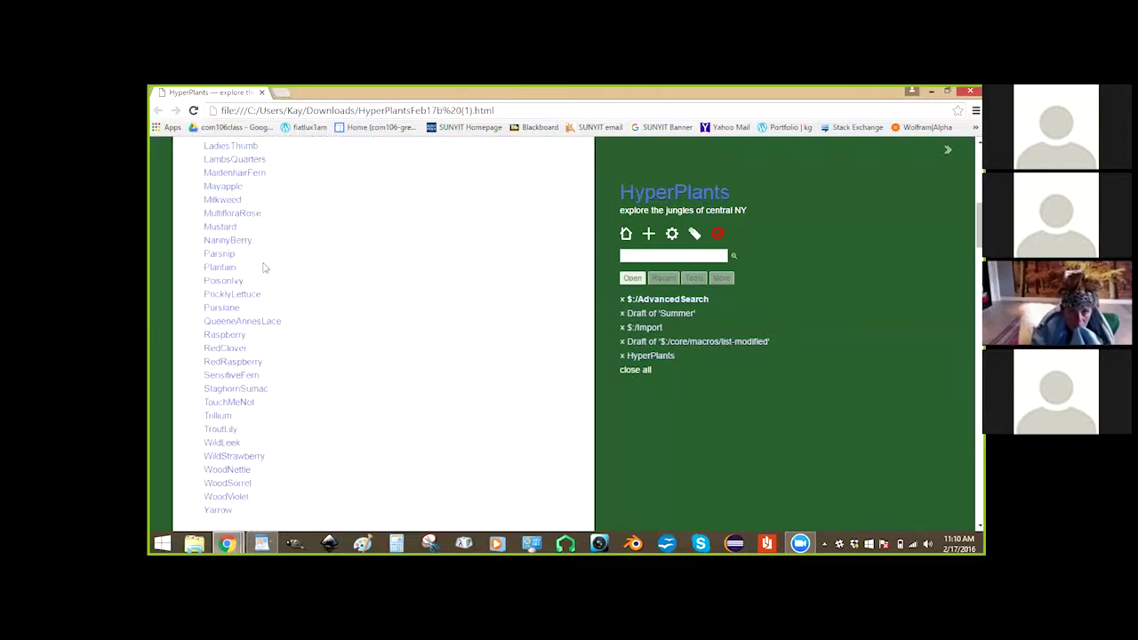
pyautogui.scroll(5, 263, 267)
pyautogui.moveTo(286, 276); pyautogui.dragTo(150, 263)
pyautogui.hotkey('ctrl', 'c')
# Discard the changes to the Summer draft and close the Import tiddler.
pyautogui.scroll(-6, 221, 272)
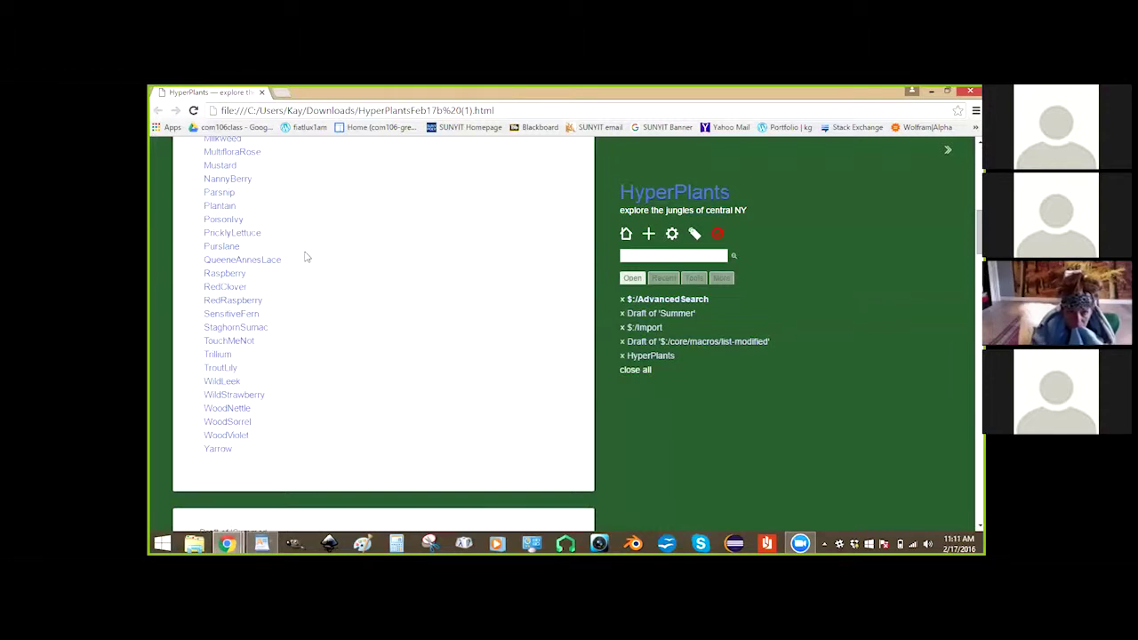
pyautogui.scroll(3, 305, 256)
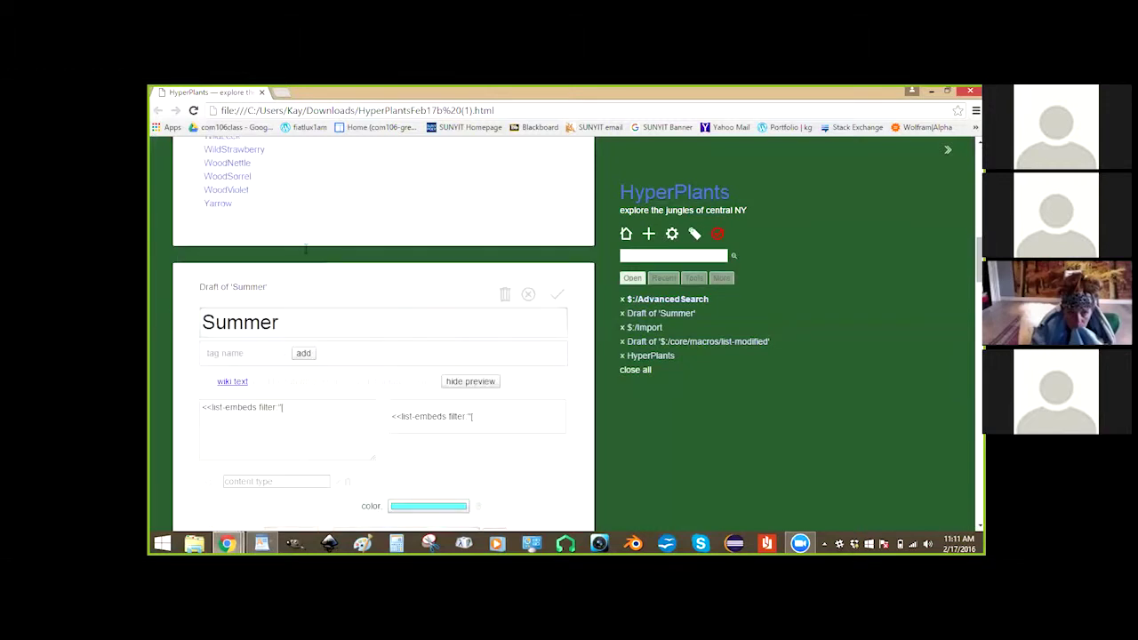
pyautogui.scroll(-6, 305, 255)
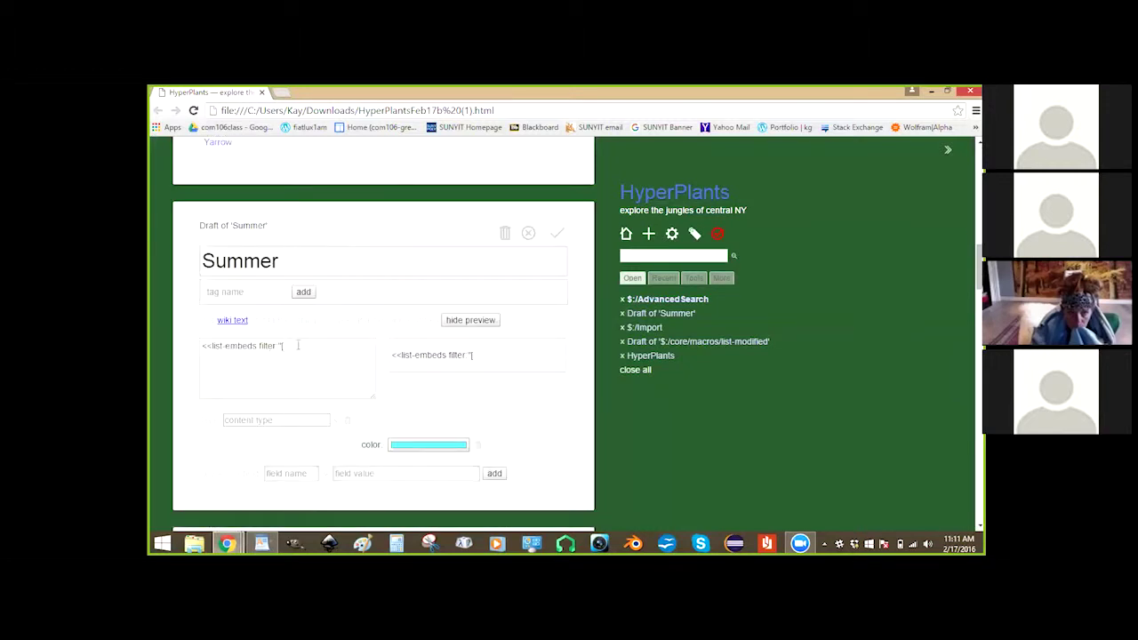
pyautogui.scroll(-1, 475, 283)
pyautogui.scroll(-6, 475, 283)
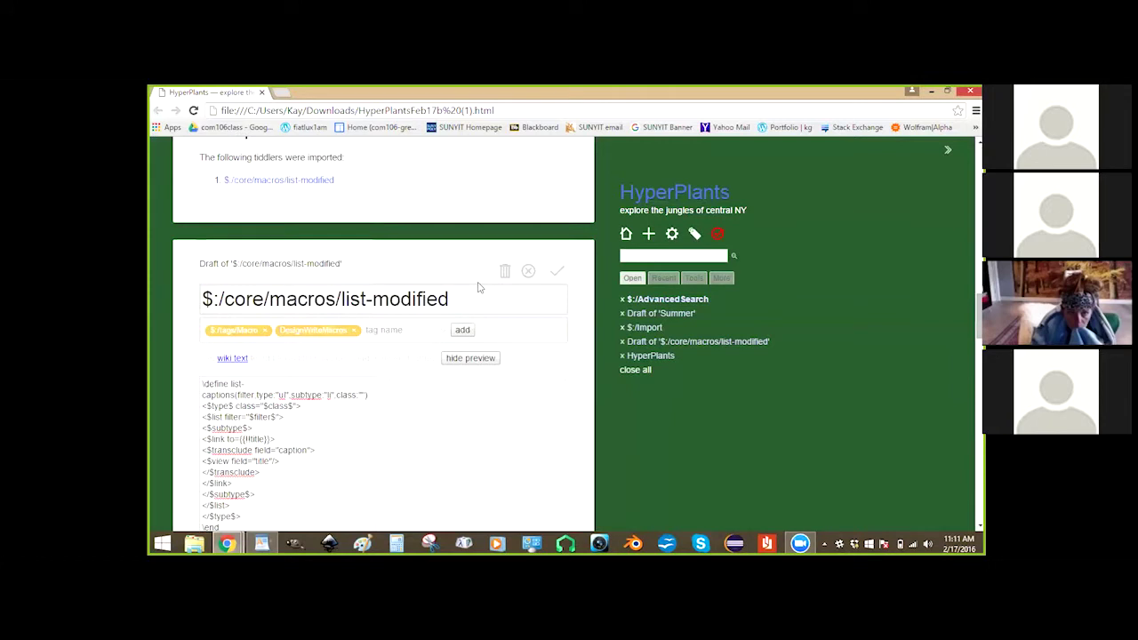
pyautogui.scroll(5, 534, 307)
pyautogui.scroll(10, 532, 306)
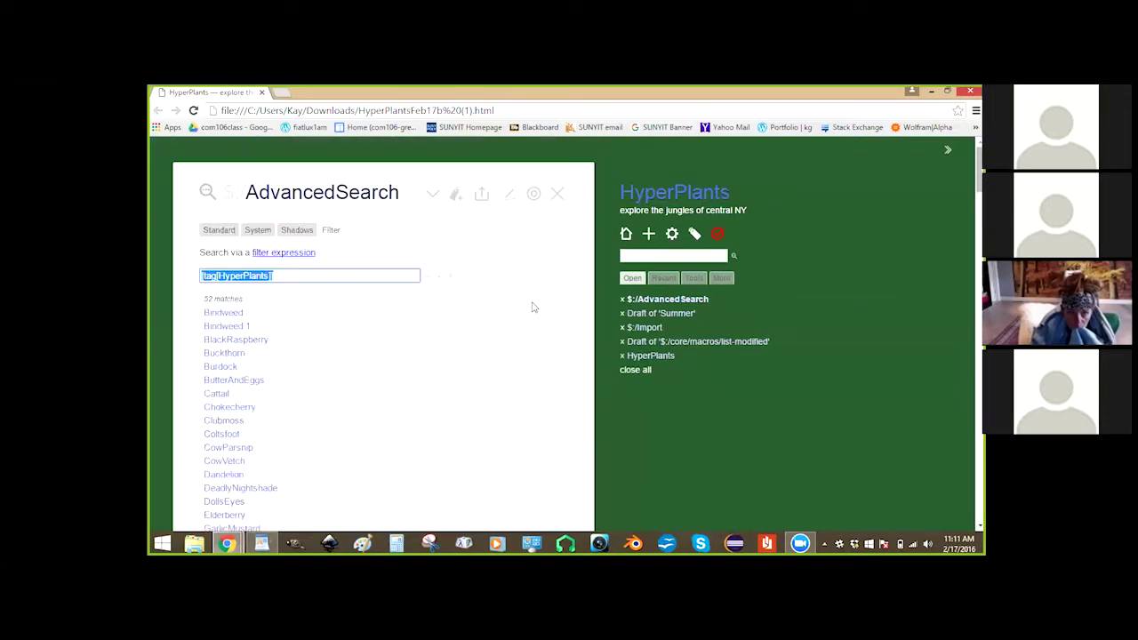
pyautogui.scroll(-10, 532, 298)
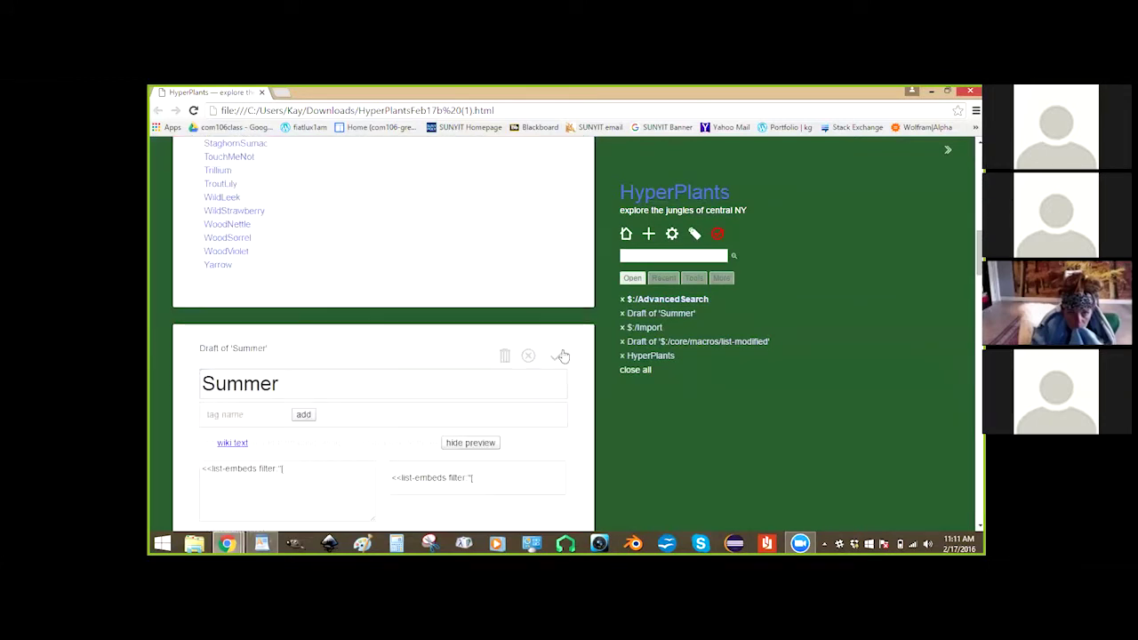
pyautogui.click(529, 356)
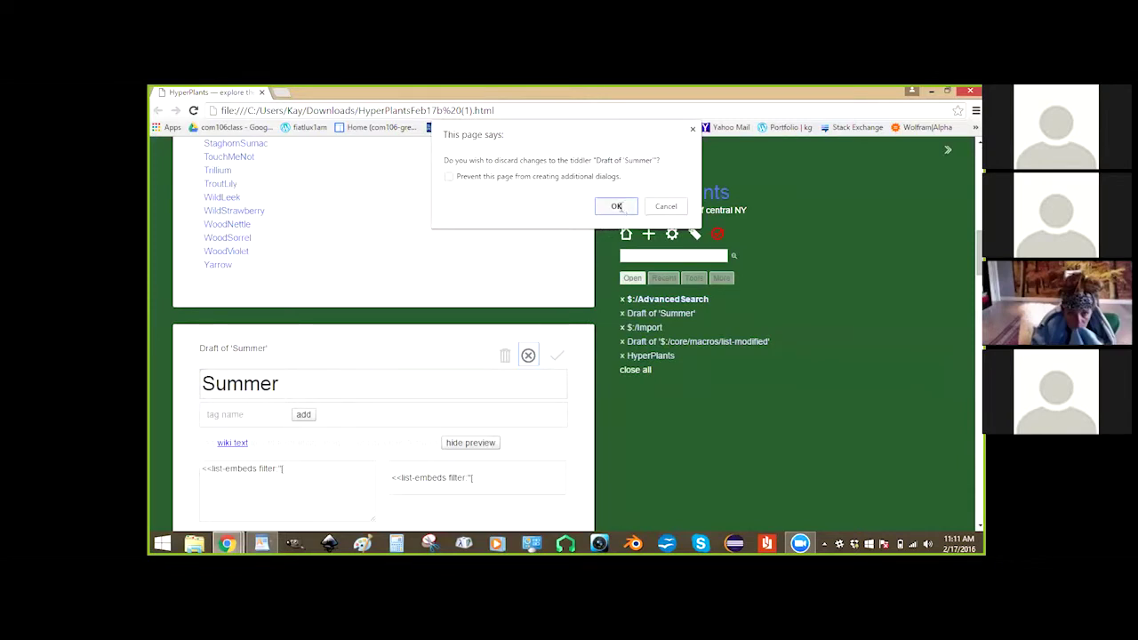
pyautogui.click(613, 207)
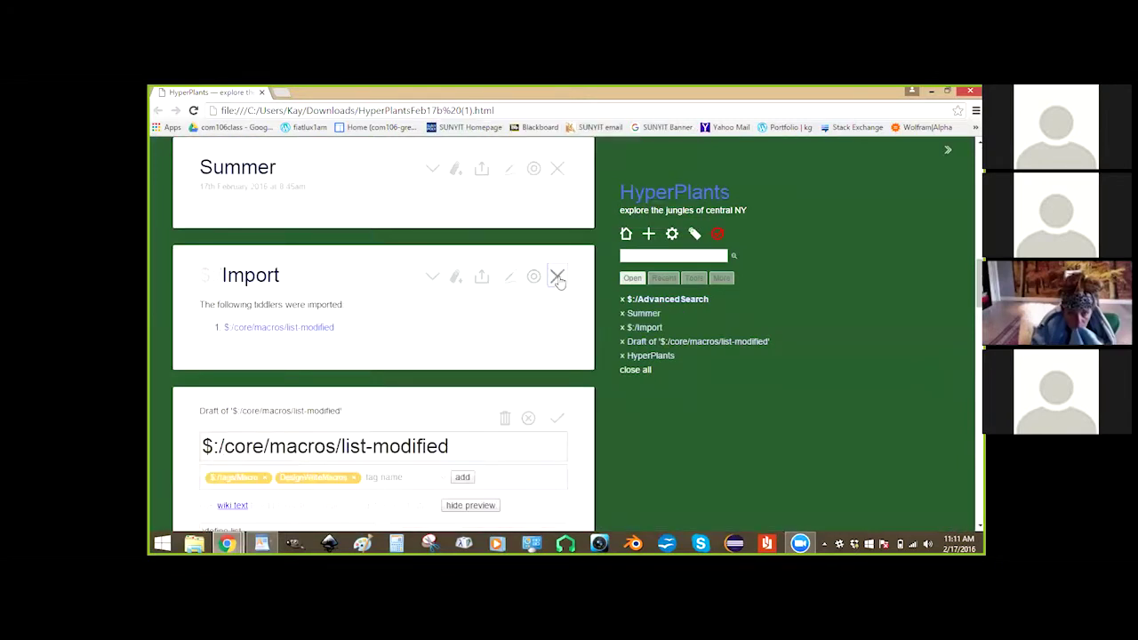
pyautogui.click(558, 279)
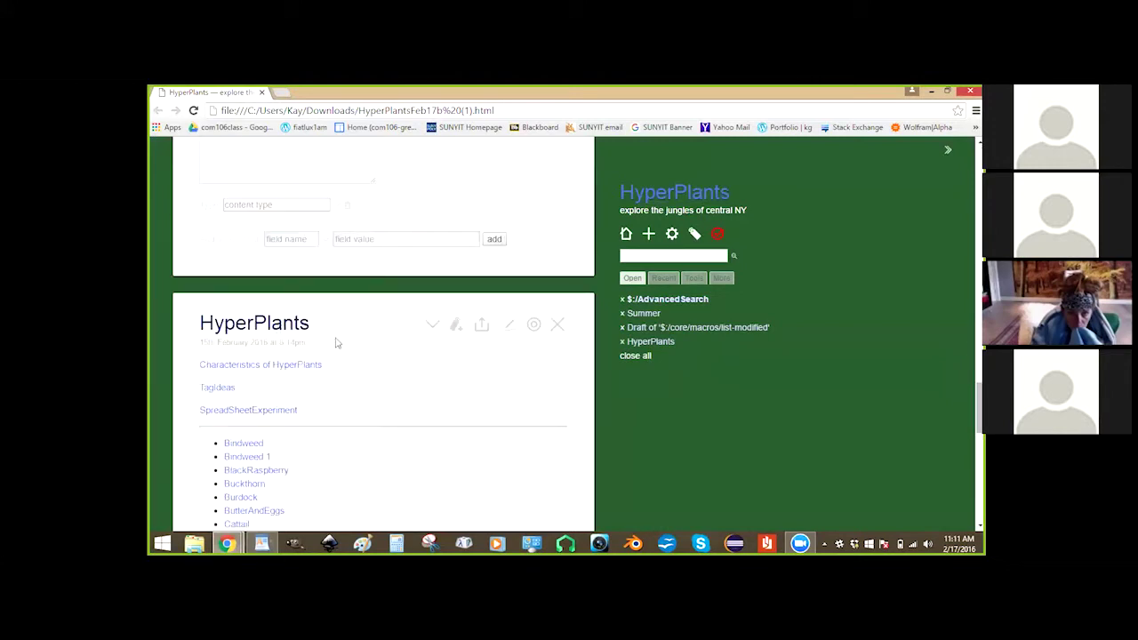
# Edit the HyperPlants tiddler and add an <hr> line above its existing text, leaving empty lines before it.
pyautogui.click(508, 326)
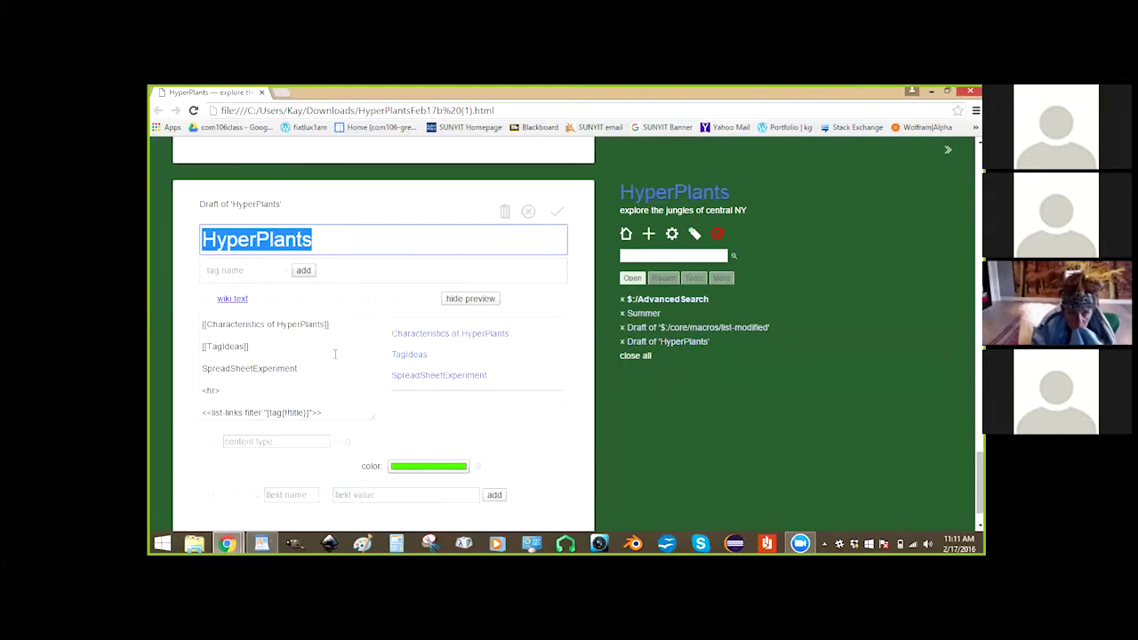
pyautogui.press('Tab')
pyautogui.press('Return')
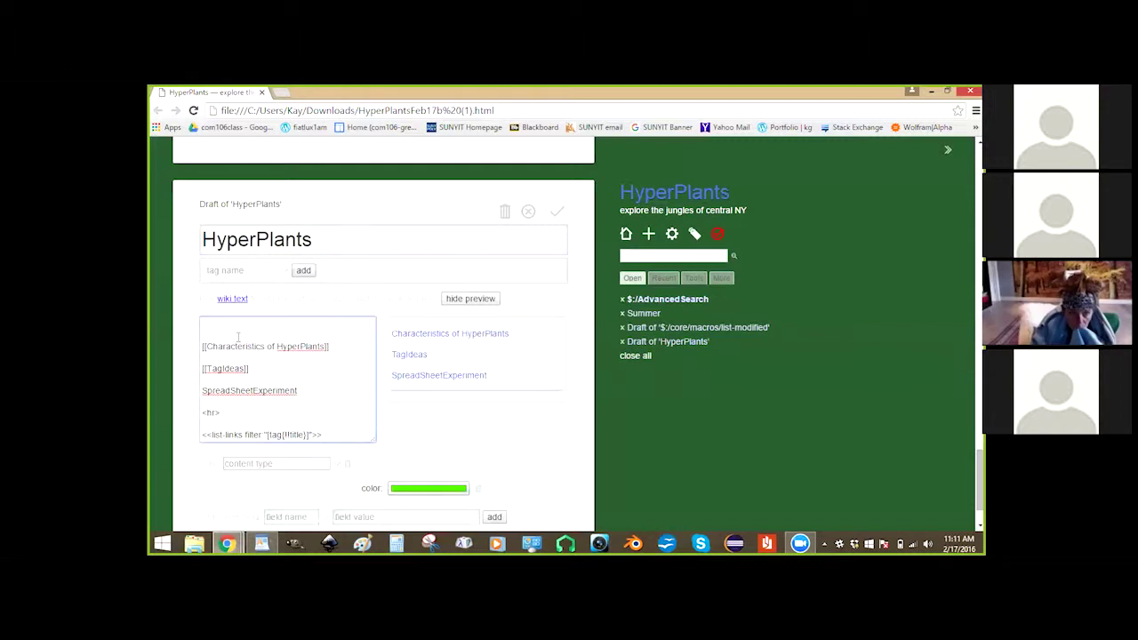
pyautogui.write('hr')
pyautogui.write('>')
pyautogui.write('<')
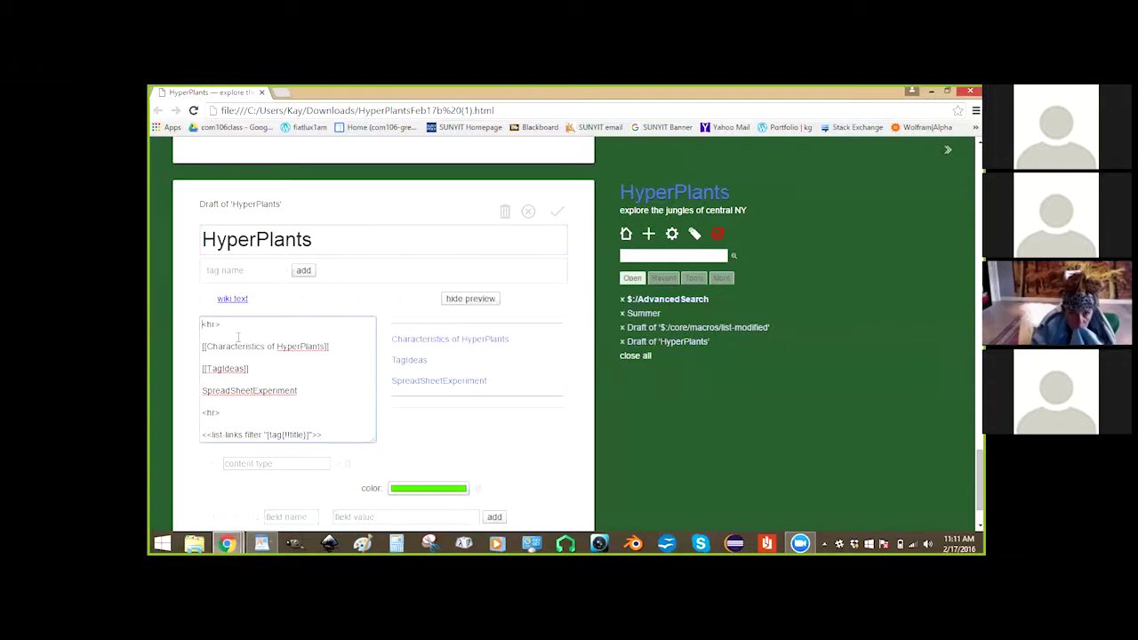
pyautogui.press('Return')
pyautogui.press('Return')
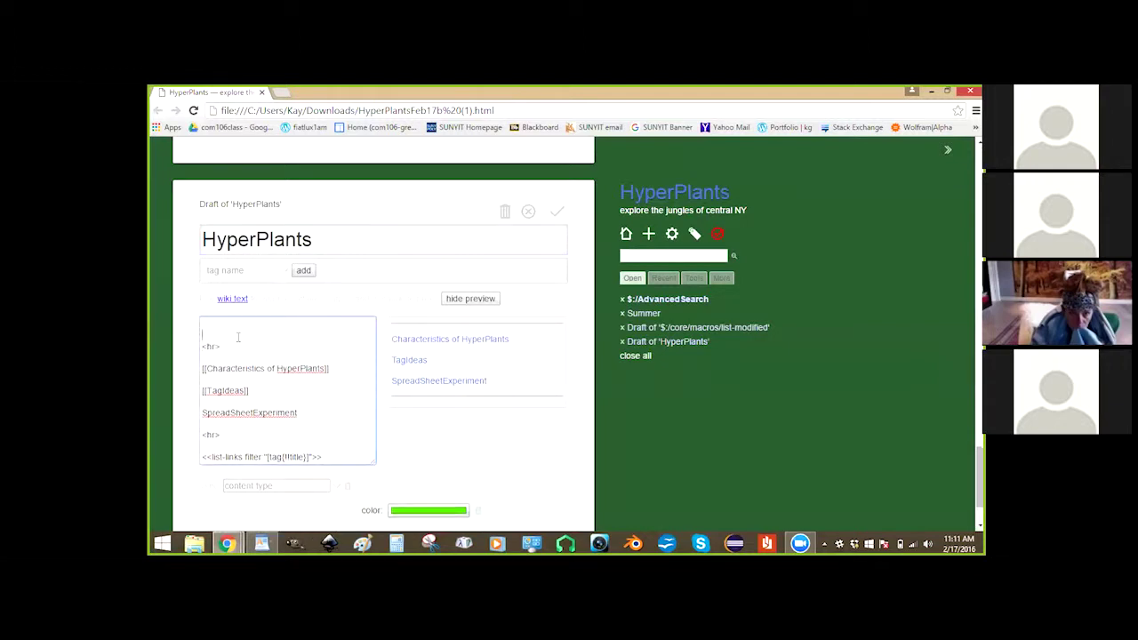
# Paste the copied expression on the first line and complete it as <<list-embeds filter:"[tag[HyperPlants]]">>.
pyautogui.hotkey('ctrl', 'v')
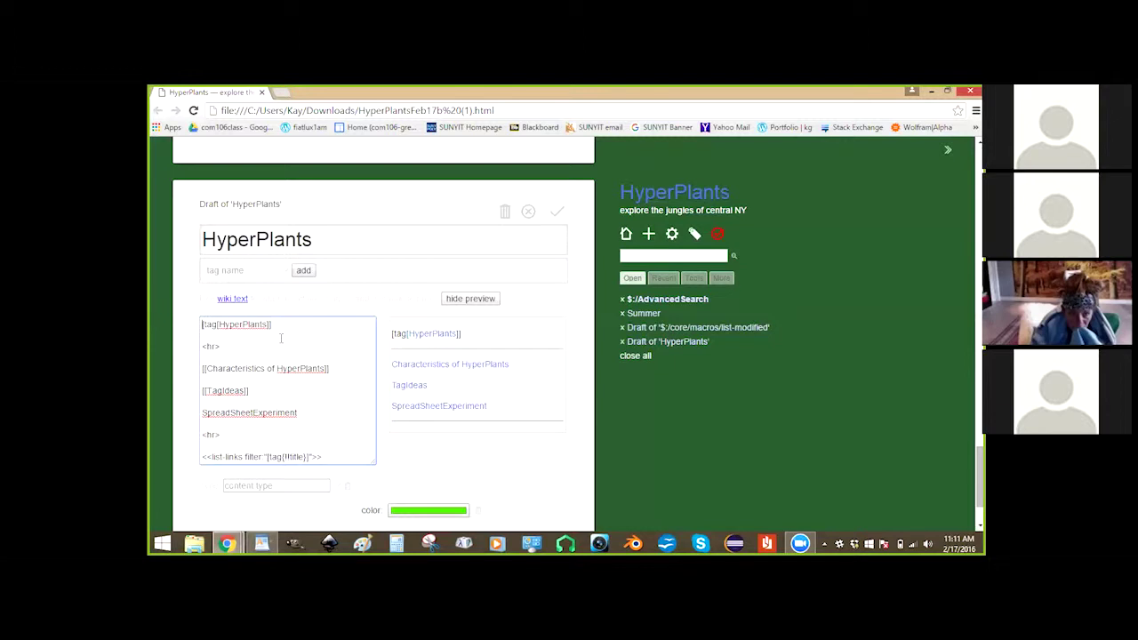
pyautogui.write('<<')
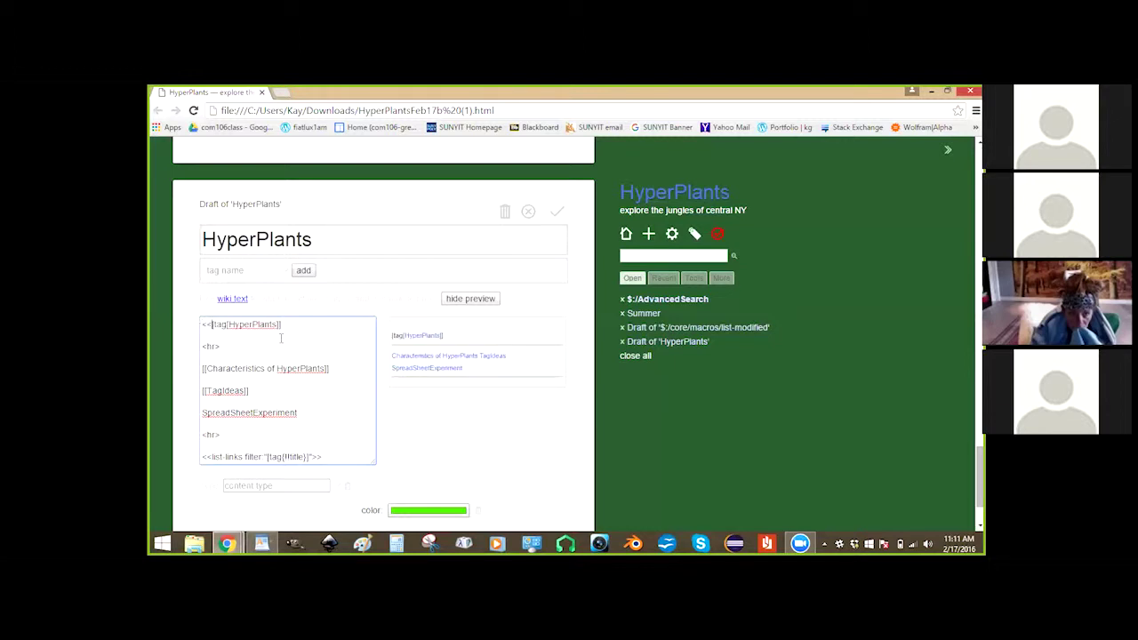
pyautogui.write('list-embeds ')
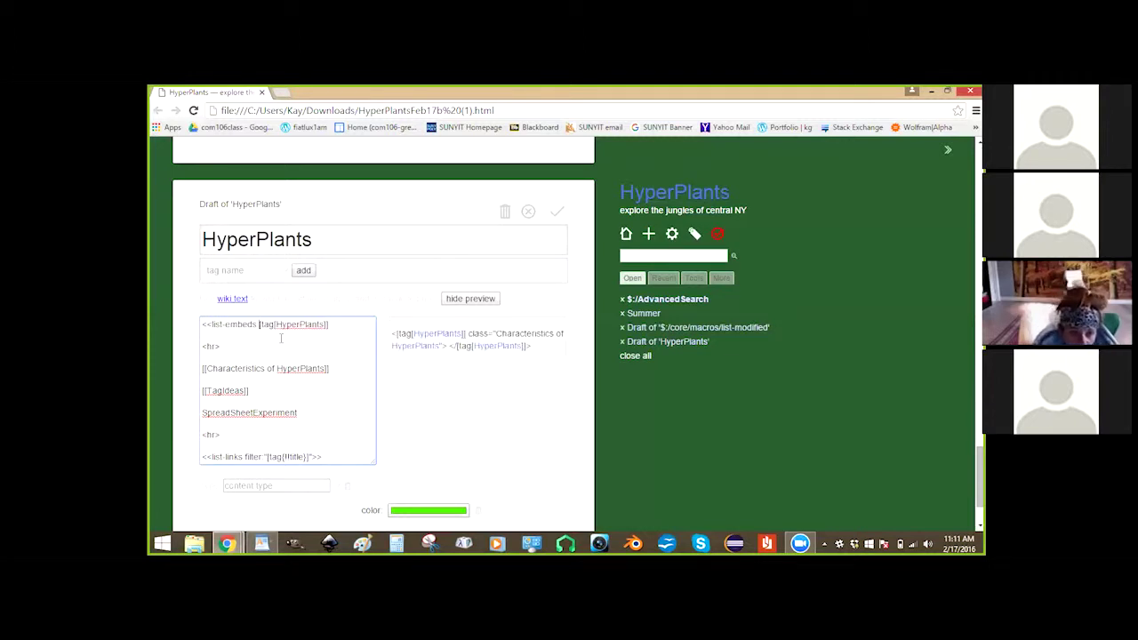
pyautogui.write('filter')
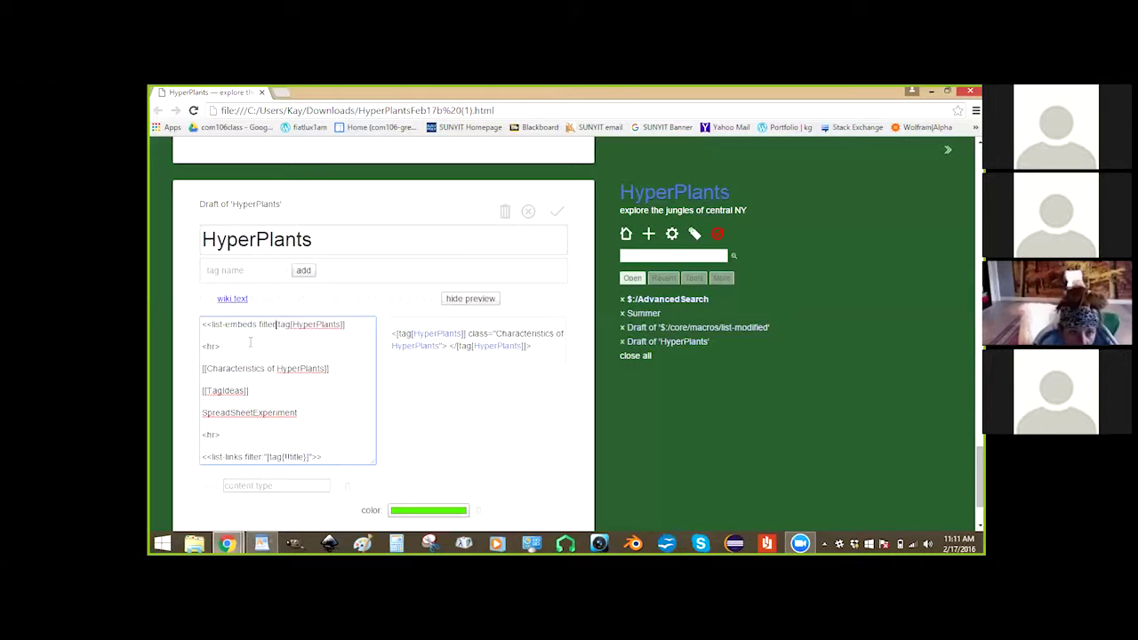
pyautogui.write(':"')
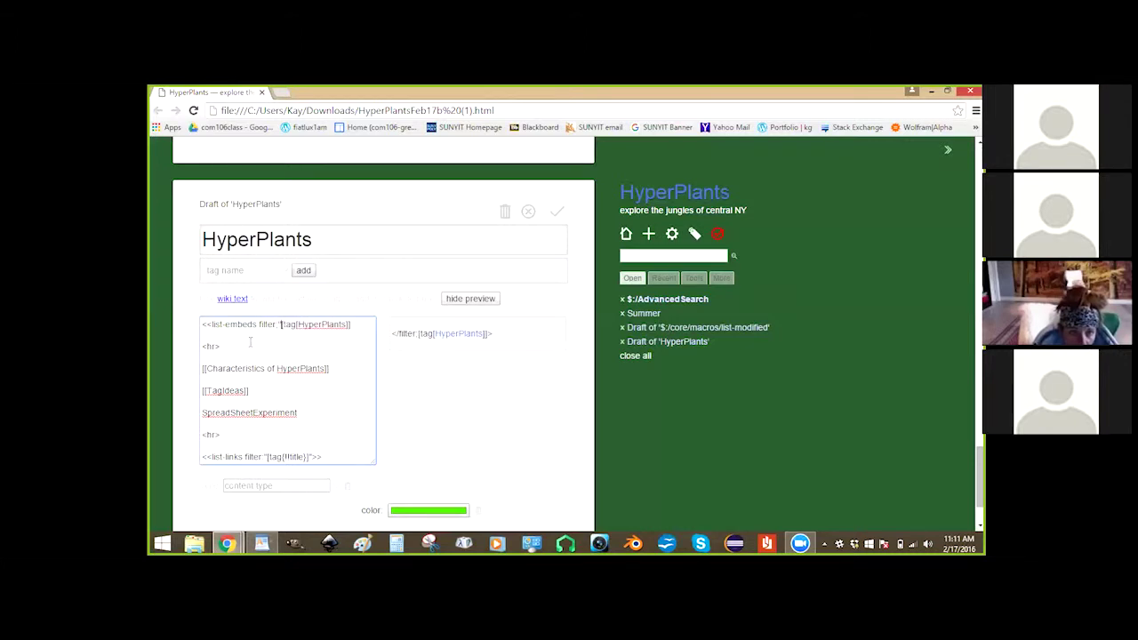
pyautogui.press('BackSpace')
pyautogui.press('BackSpace')
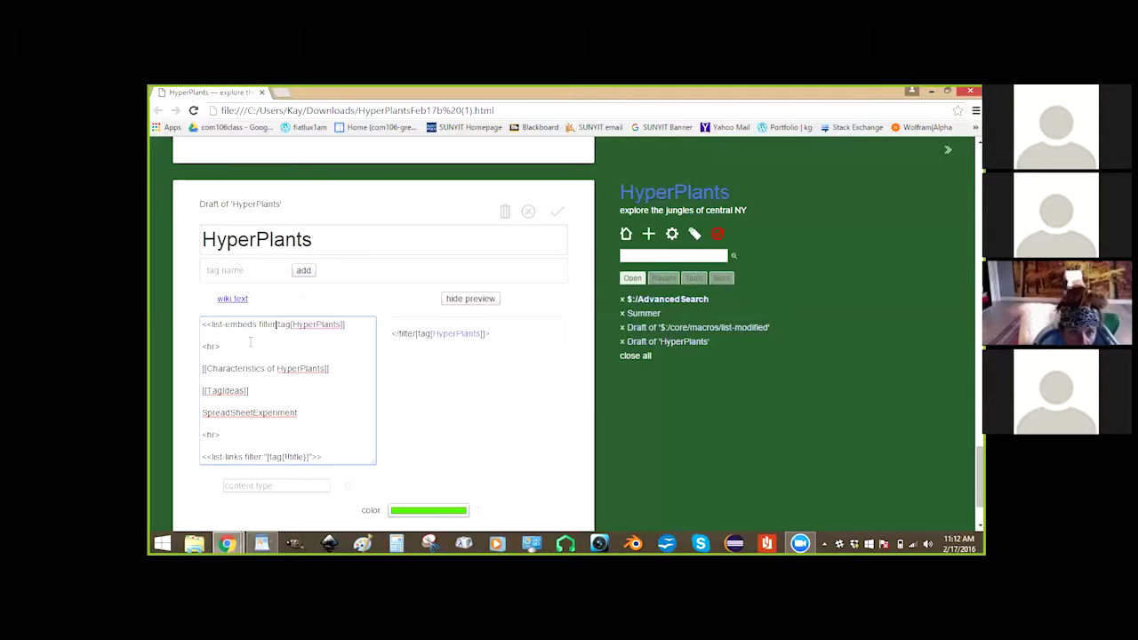
pyautogui.write('"')
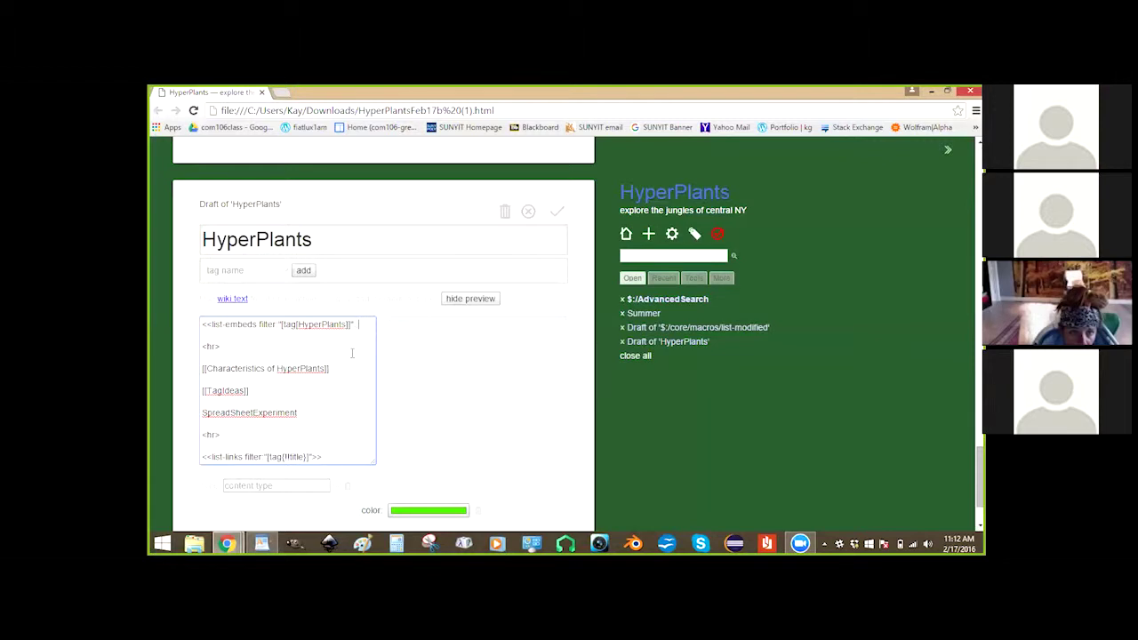
pyautogui.write('>>')
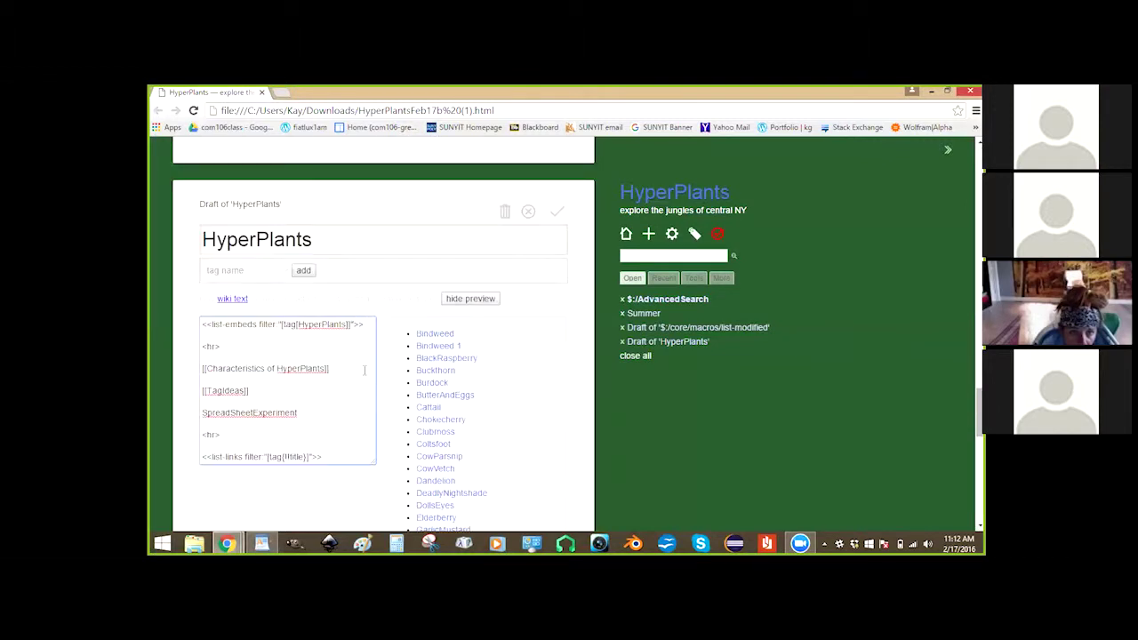
# Review the plant list in the preview and save the HyperPlants tiddler.
pyautogui.scroll(-8, 371, 351)
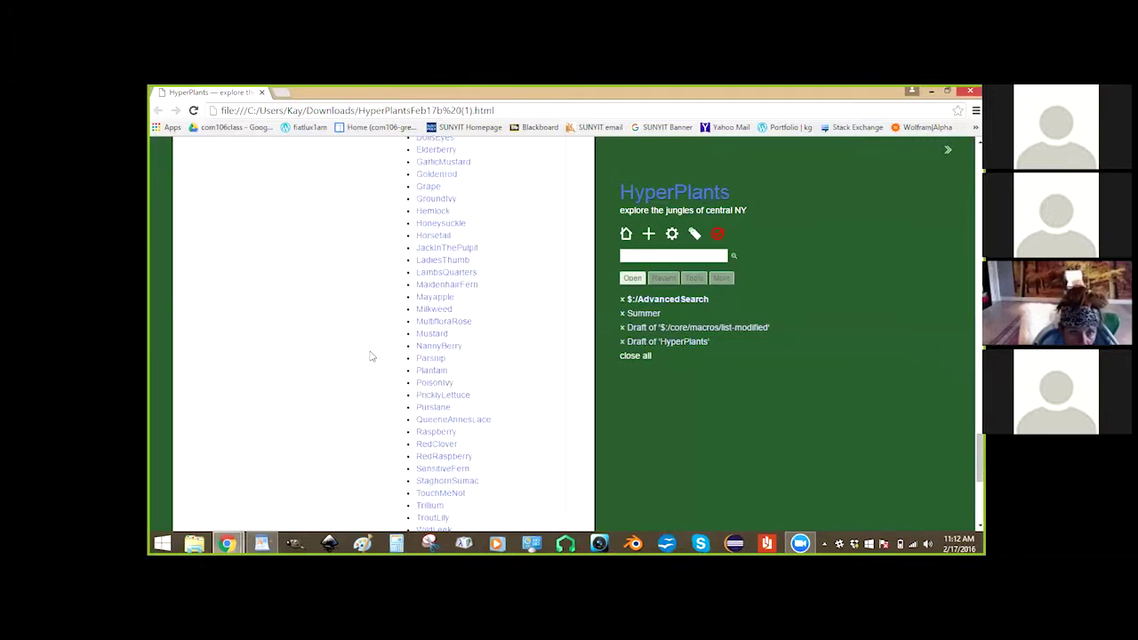
pyautogui.scroll(8, 371, 355)
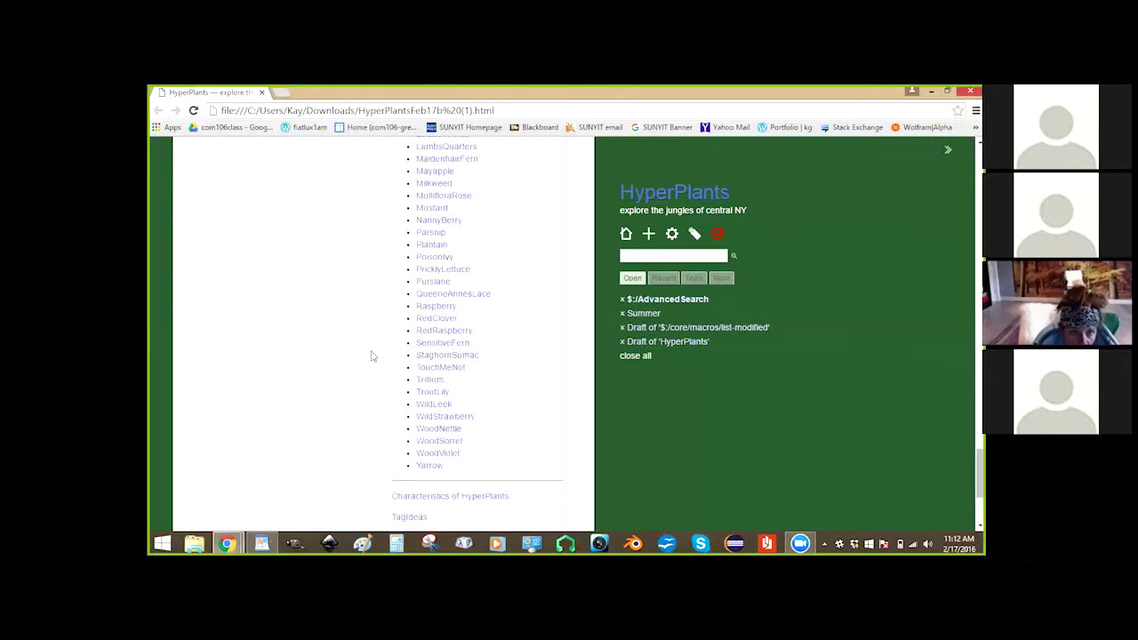
pyautogui.scroll(2, 373, 355)
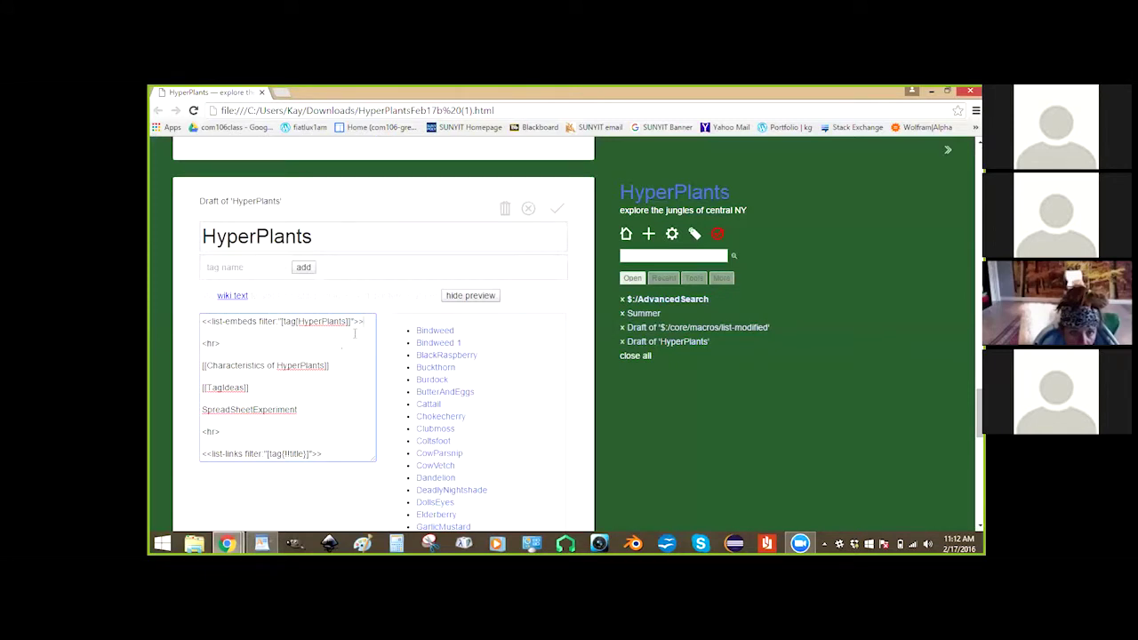
pyautogui.click(555, 209)
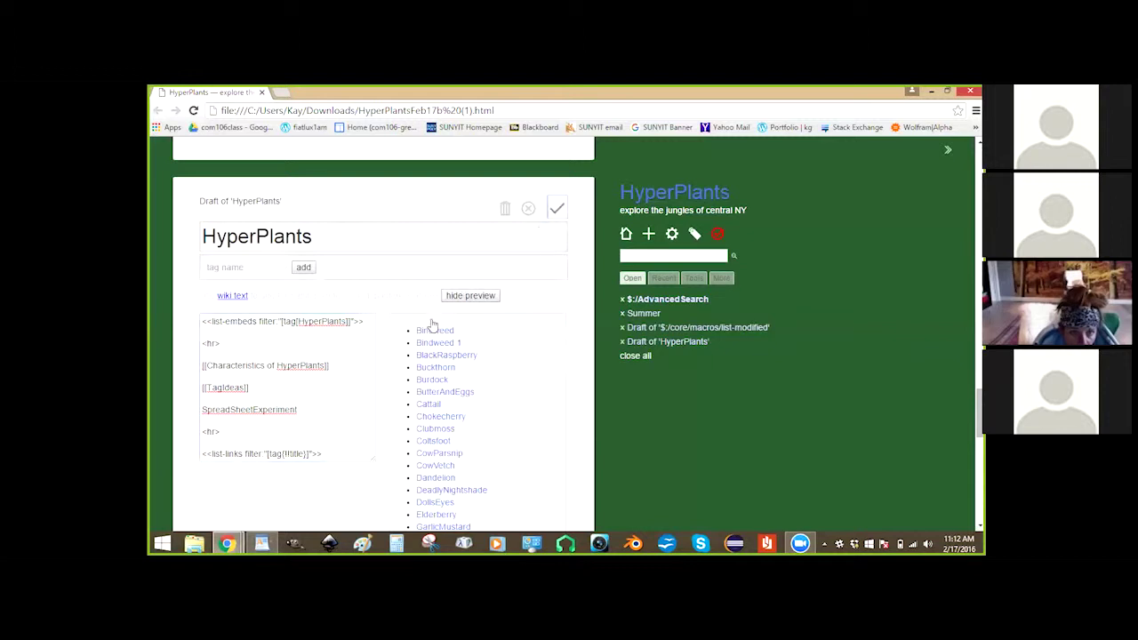
# Open the Bindweed tiddler from the HyperPlants list, start editing it, and place the cursor on the empty line below the image code.
pyautogui.scroll(-8, 435, 316)
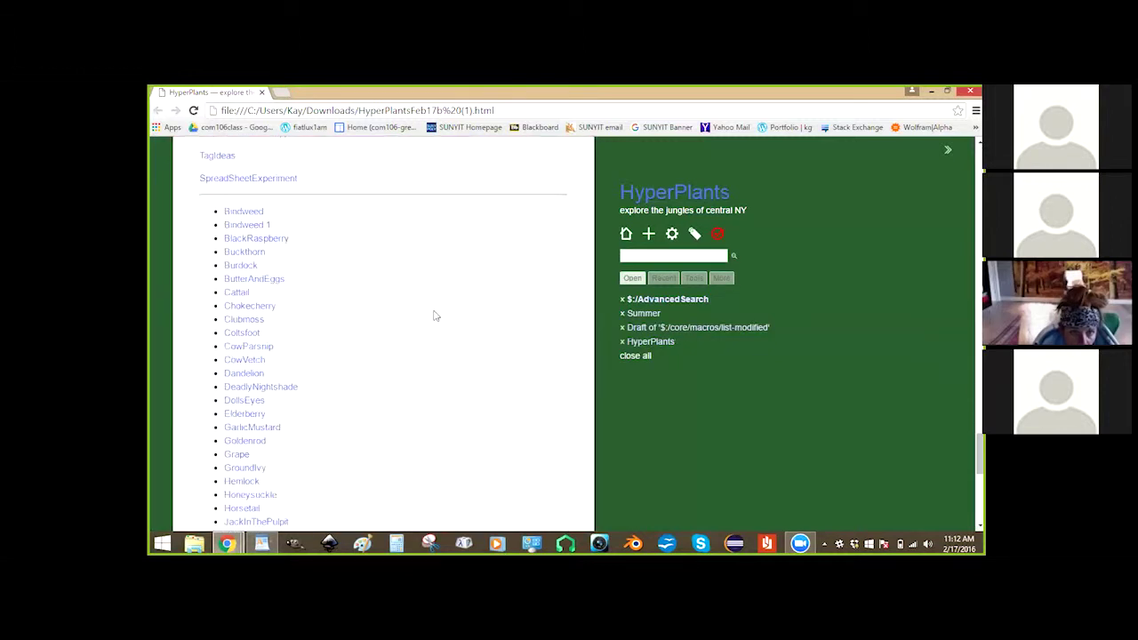
pyautogui.scroll(-5, 435, 316)
pyautogui.scroll(10, 412, 312)
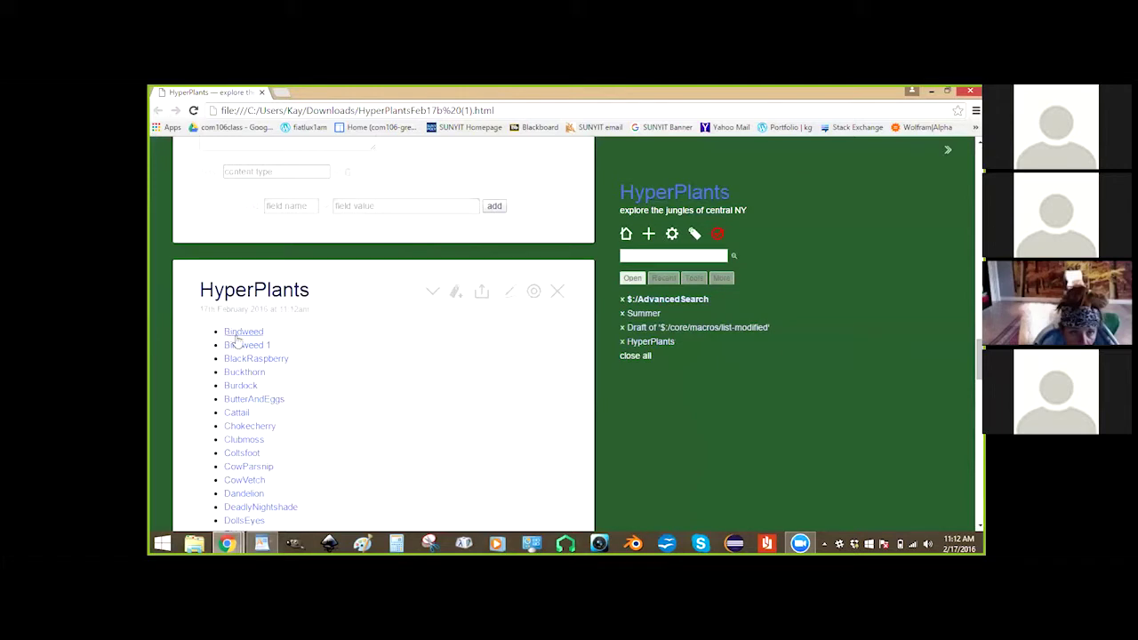
pyautogui.click(236, 335)
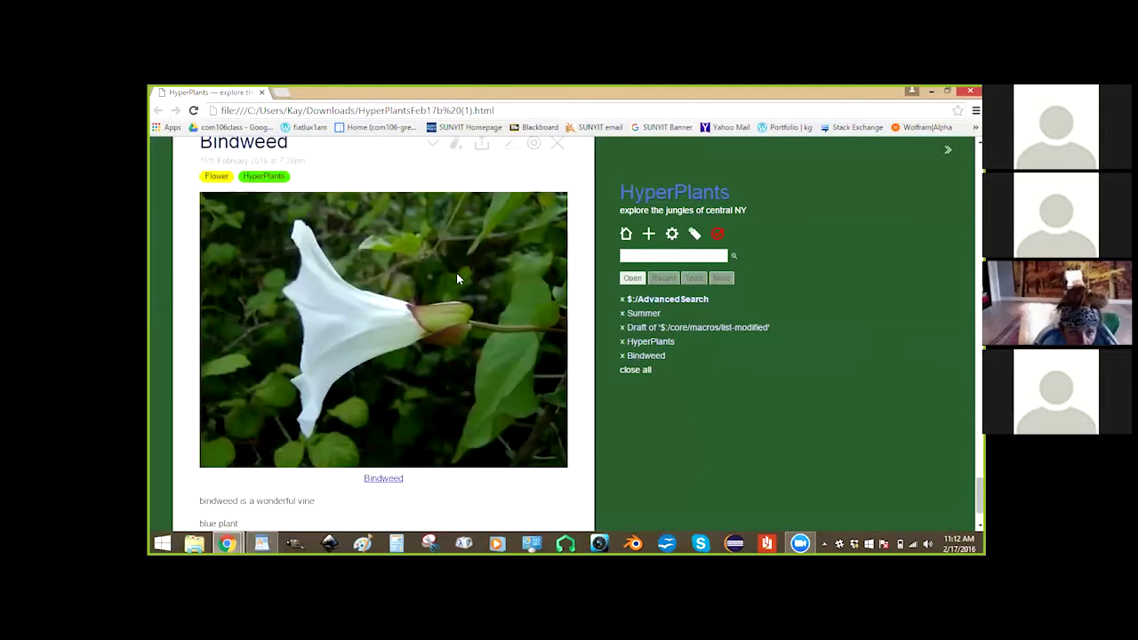
pyautogui.scroll(1, 456, 271)
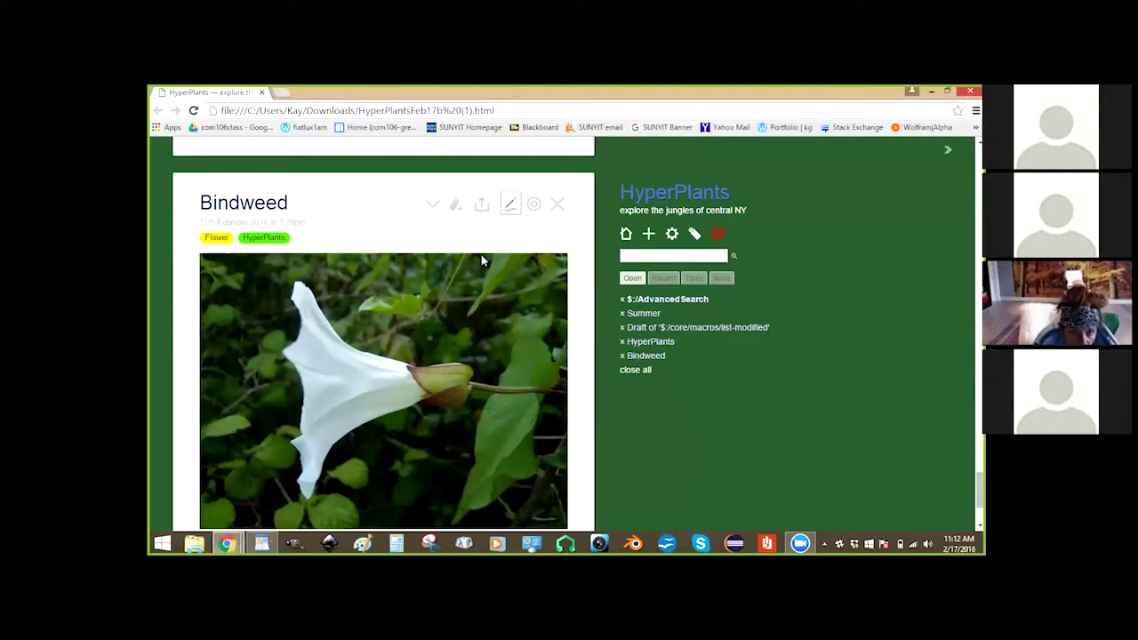
pyautogui.click(506, 204)
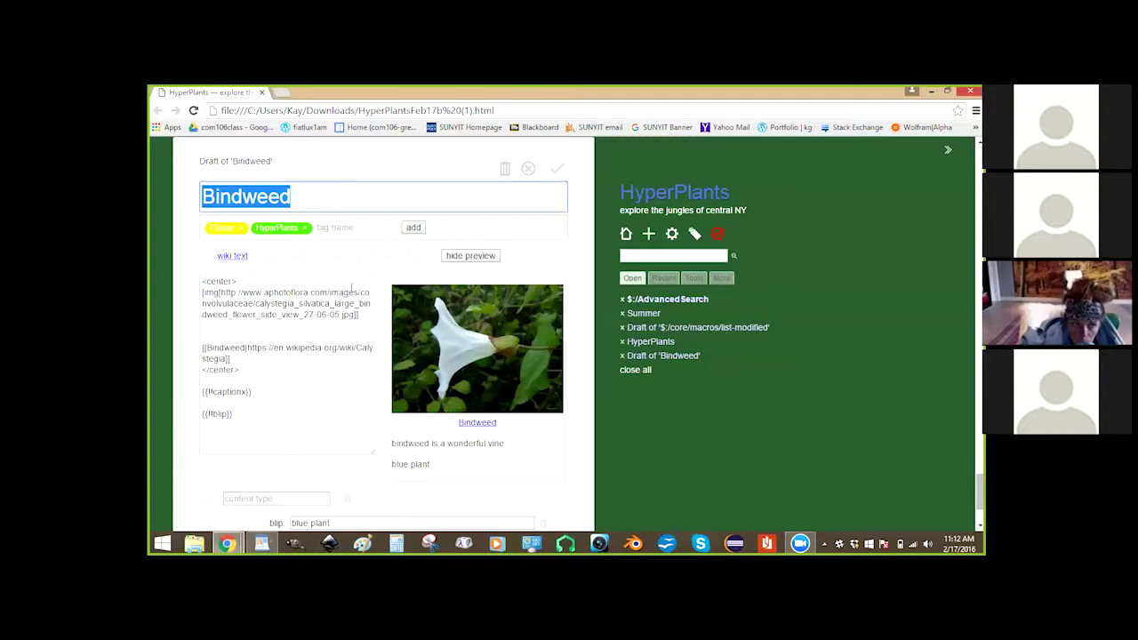
pyautogui.moveTo(358, 315); pyautogui.dragTo(229, 293)
pyautogui.click(302, 325)
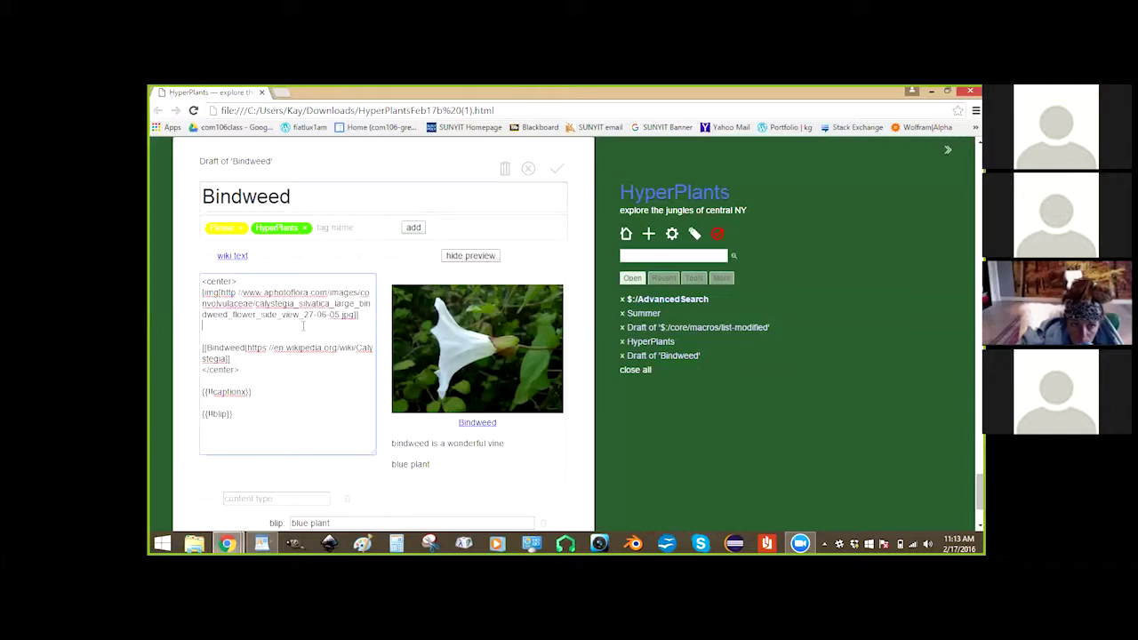
# Search the web for flickr in a new browser tab and stay on the results page.
pyautogui.hotkey('ctrl', 't')
pyautogui.write('flickr')
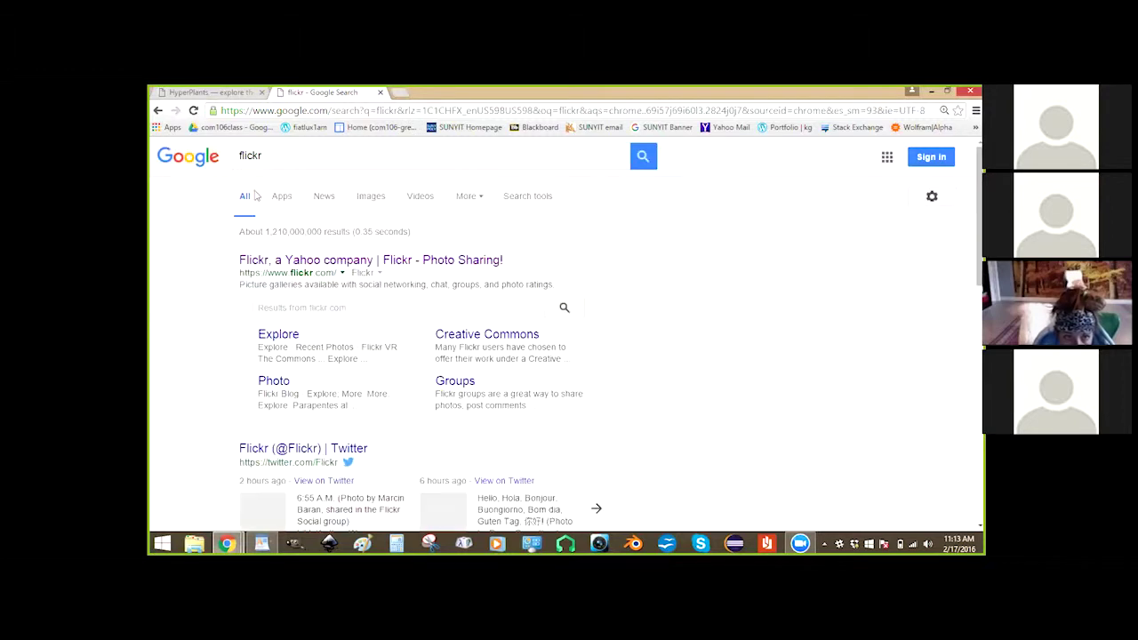
pyautogui.click(304, 261)
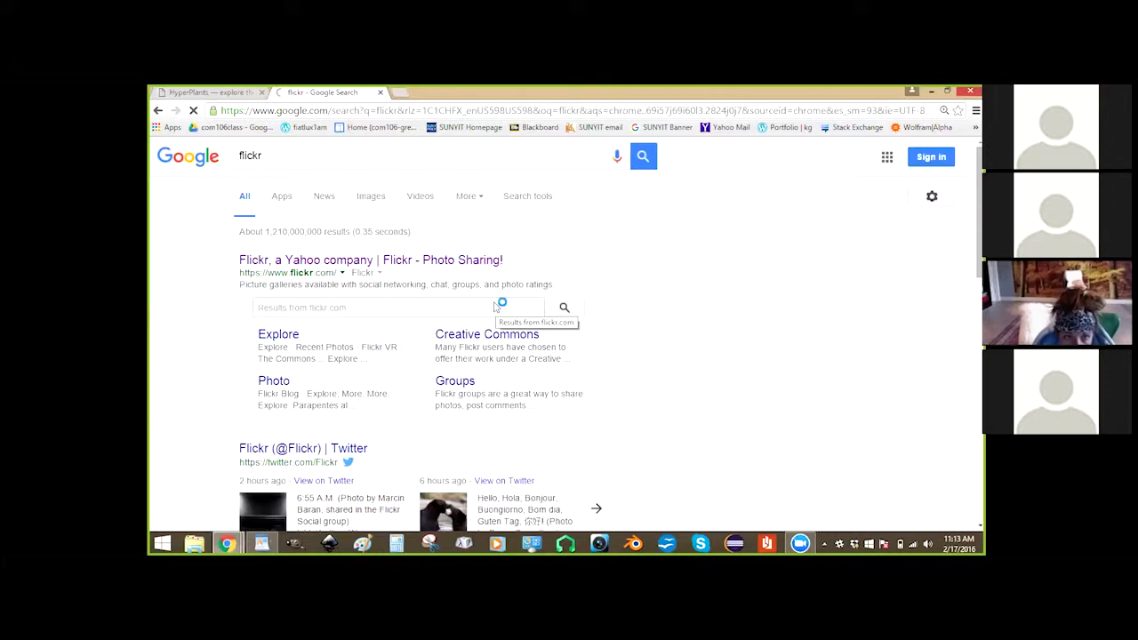
pyautogui.click(189, 110)
# Search flickr.com for bindweed and open the Field Bindweed photo.
pyautogui.click(275, 307)
pyautogui.write('bindweed')
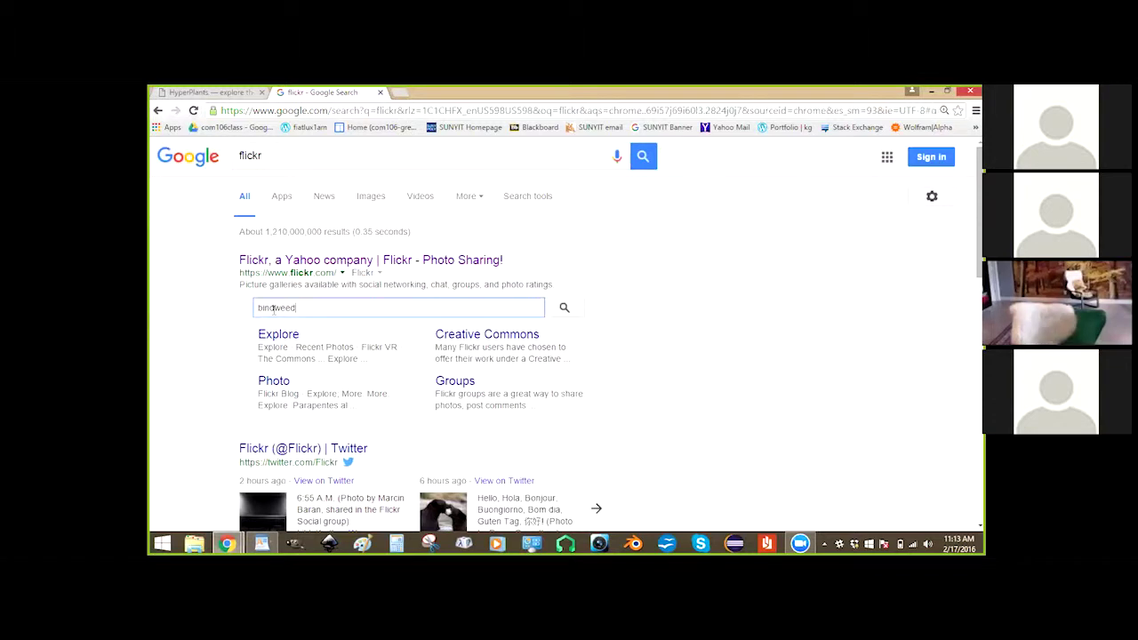
pyautogui.press('Return')
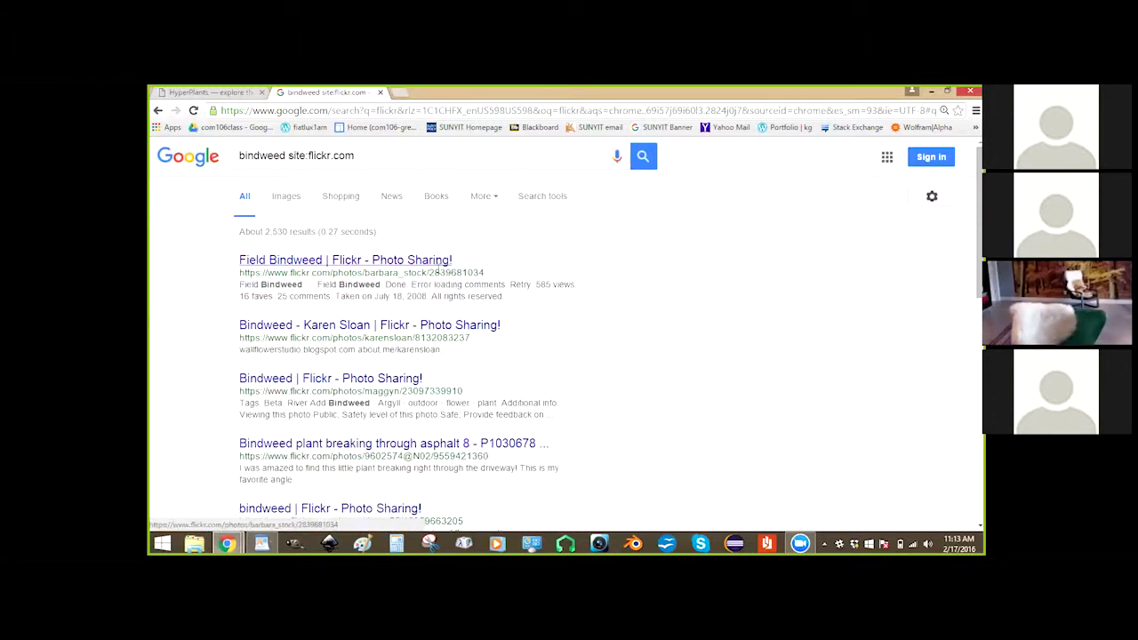
pyautogui.click(363, 264)
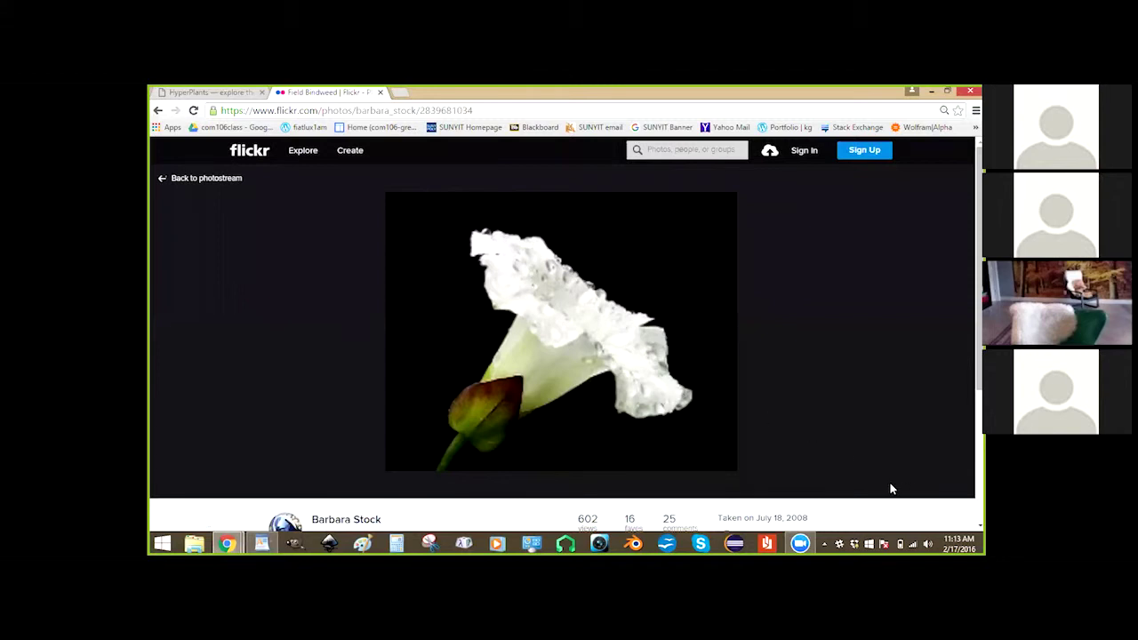
# Fit the browser to half the screen, dismiss the sign-up prompt and show the photo's embed code.
pyautogui.scroll(-3, 745, 378)
pyautogui.scroll(1, 745, 378)
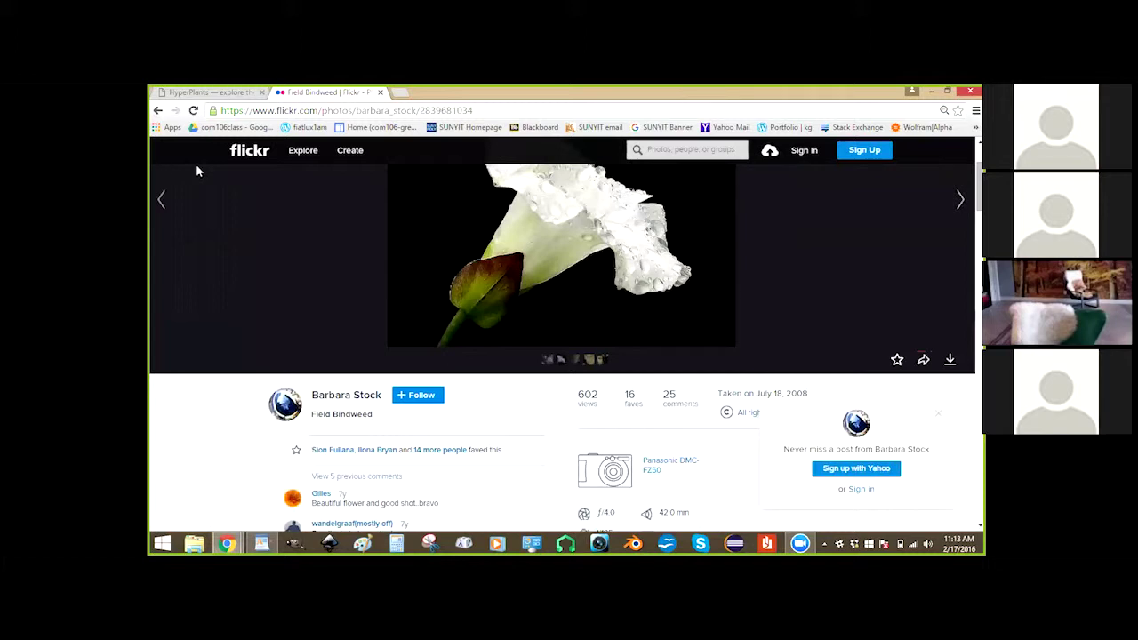
pyautogui.press('super+Left')
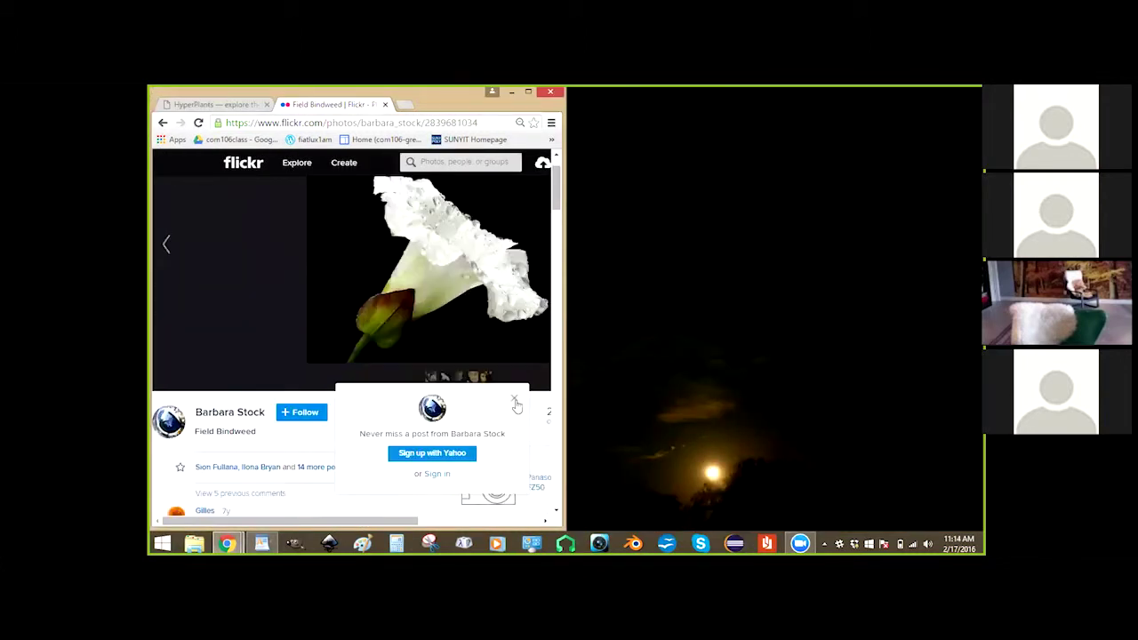
pyautogui.click(515, 401)
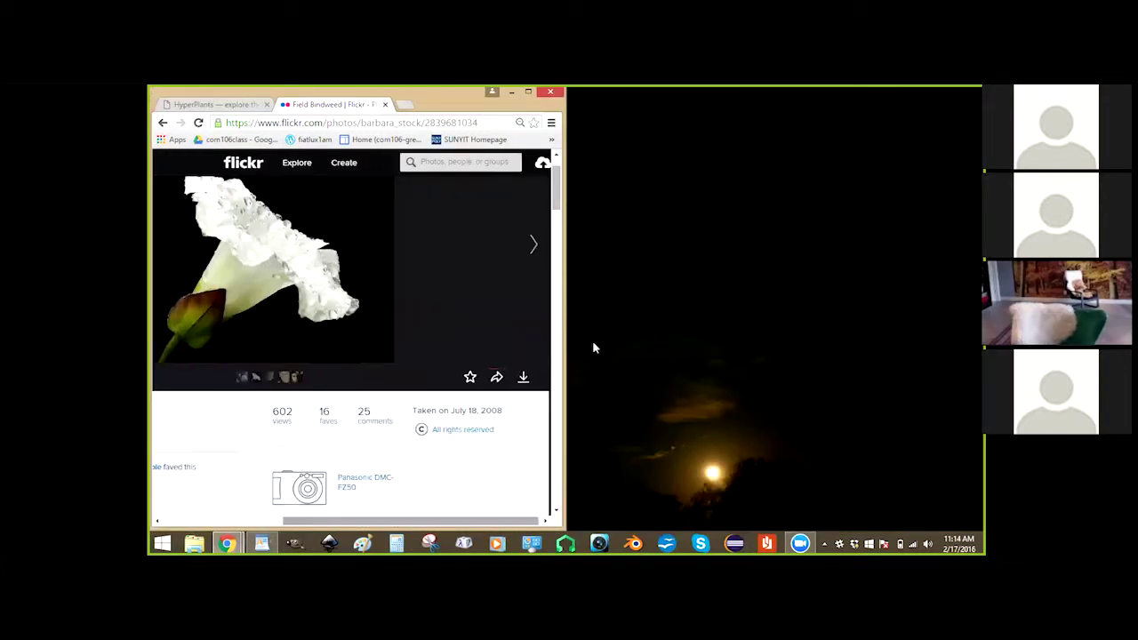
pyautogui.click(496, 377)
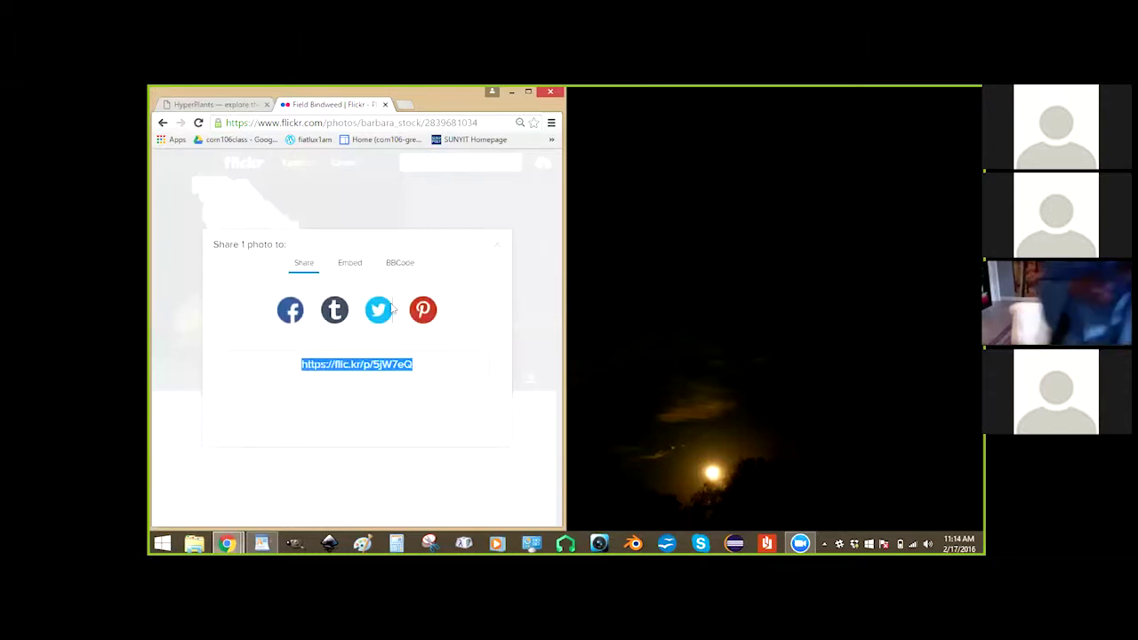
pyautogui.click(351, 265)
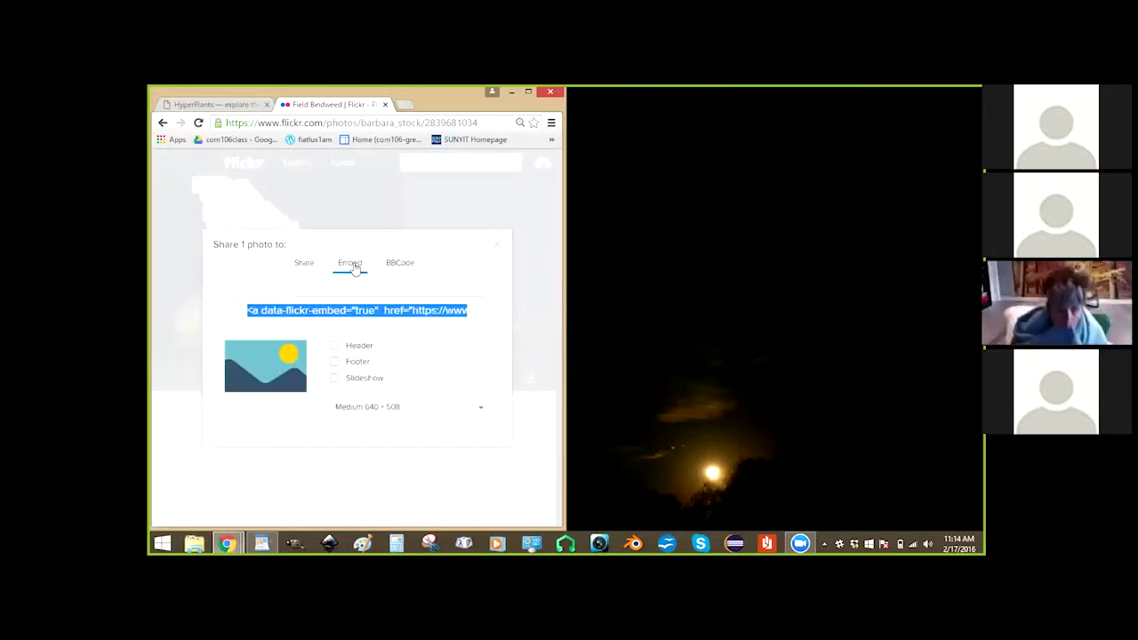
# Set the embed size to Thumbnail 100 × 79, copy the embed code, and return to HyperPlants in the maximized browser.
pyautogui.click(462, 419)
pyautogui.click(463, 409)
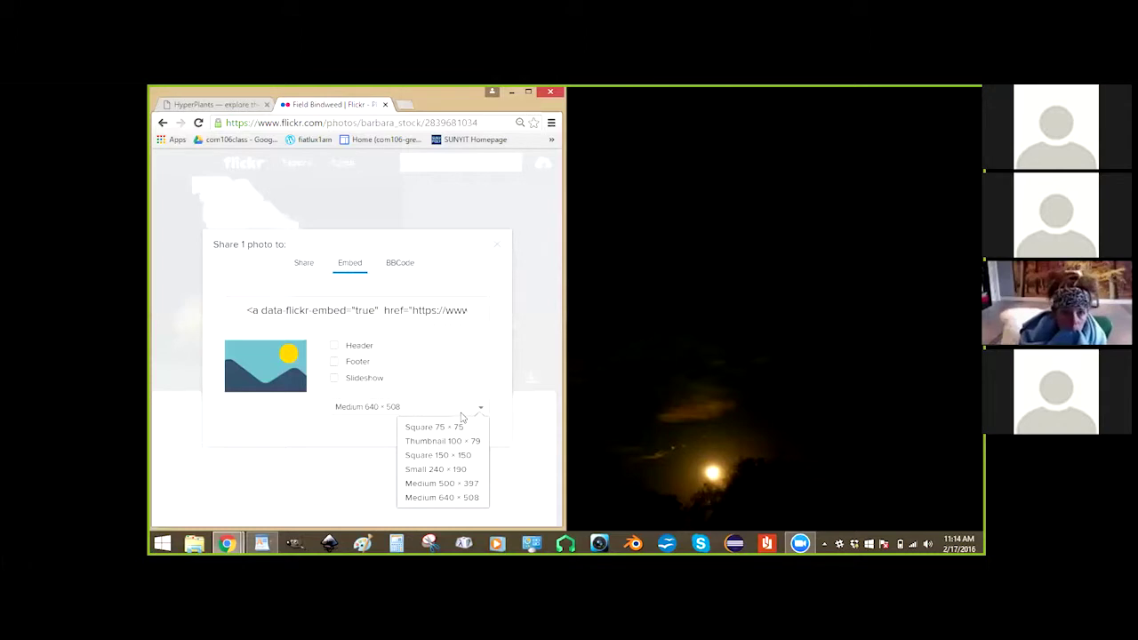
pyautogui.click(442, 485)
pyautogui.click(464, 406)
pyautogui.click(436, 446)
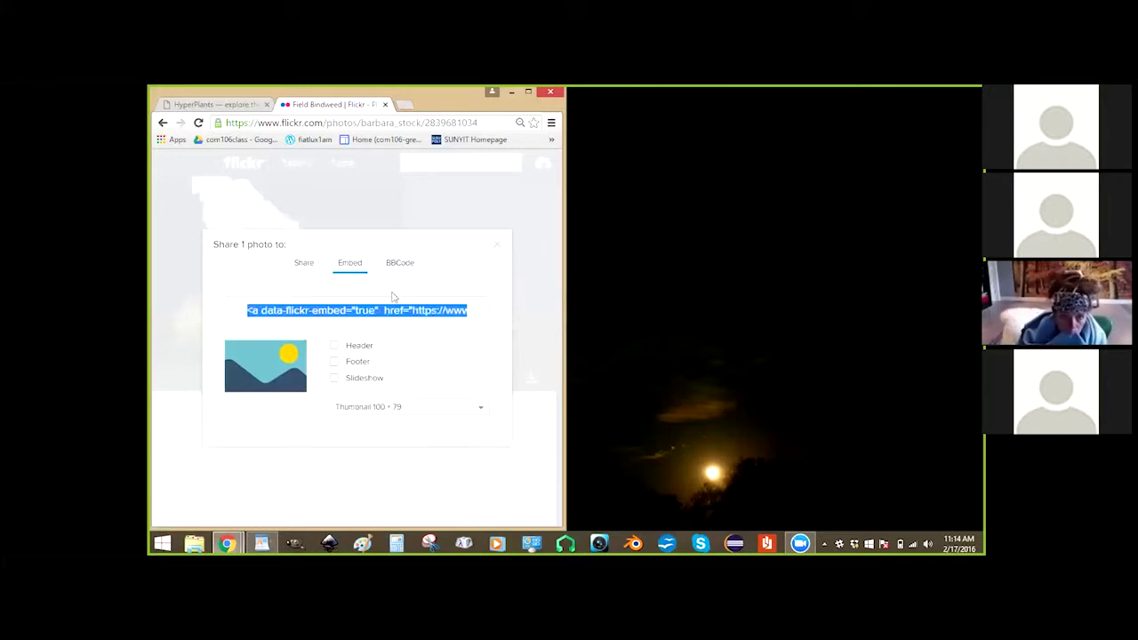
pyautogui.doubleClick(439, 105)
pyautogui.click(212, 93)
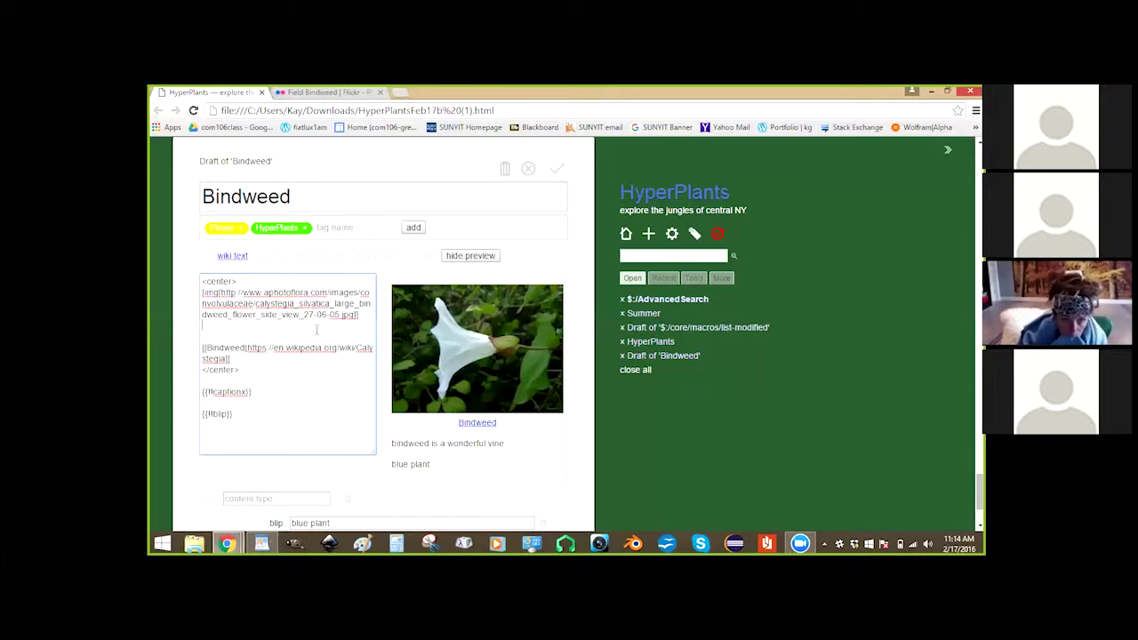
pyautogui.press('Return')
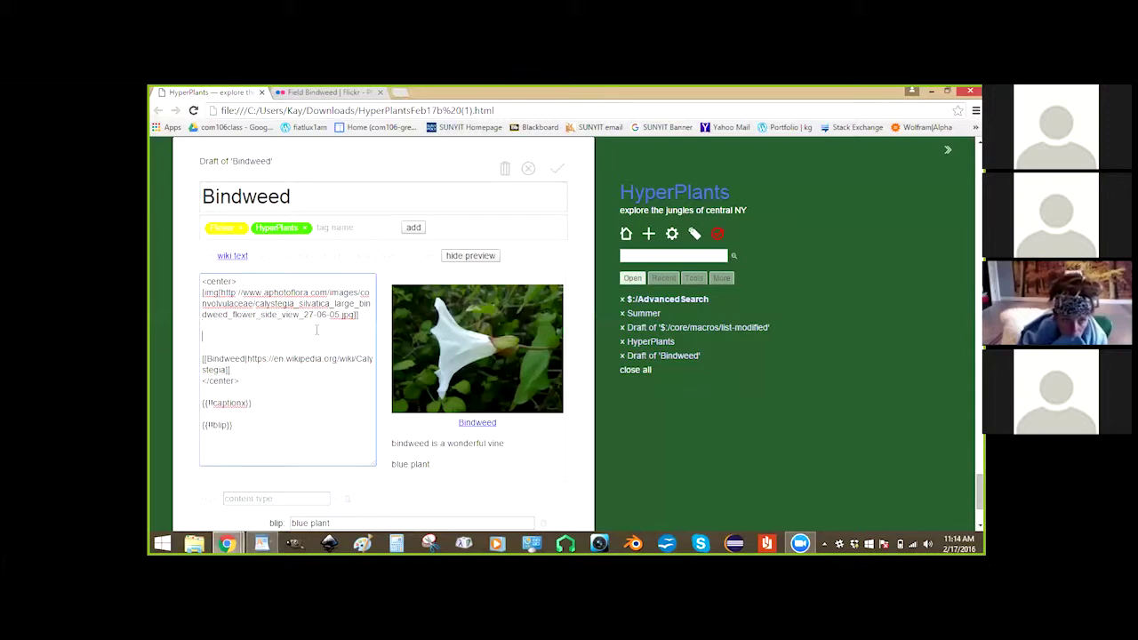
pyautogui.write('<<')
pyautogui.press('BackSpace')
pyautogui.press('BackSpace')
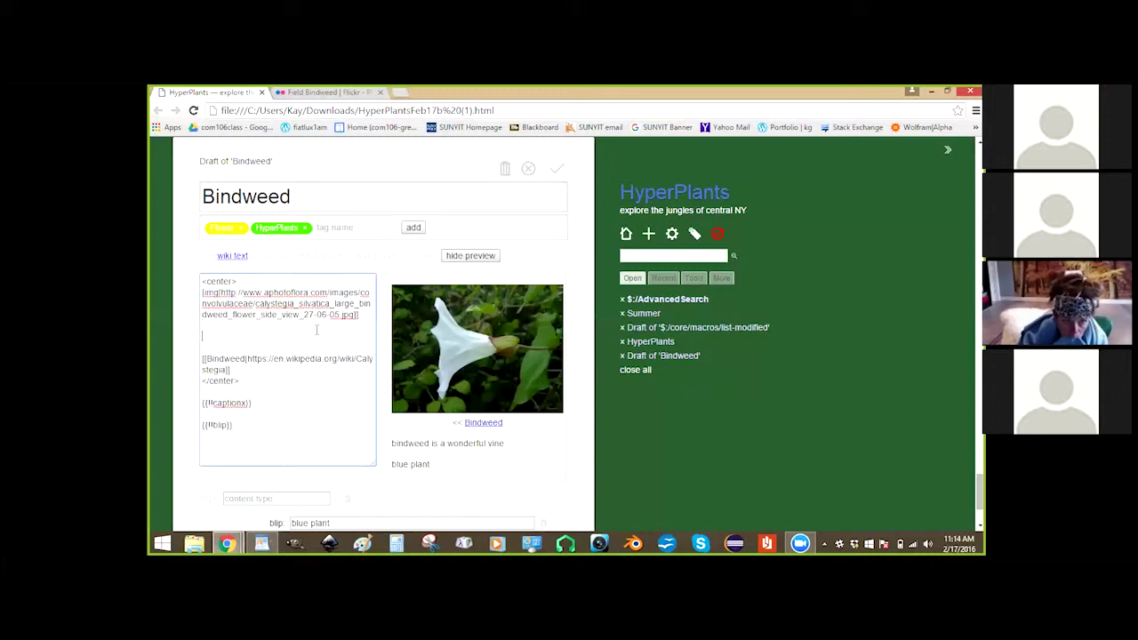
pyautogui.press('BackSpace')
# Add a field named embed to the Bindweed draft with the copied Flickr embed code as its value.
pyautogui.scroll(-1, 315, 328)
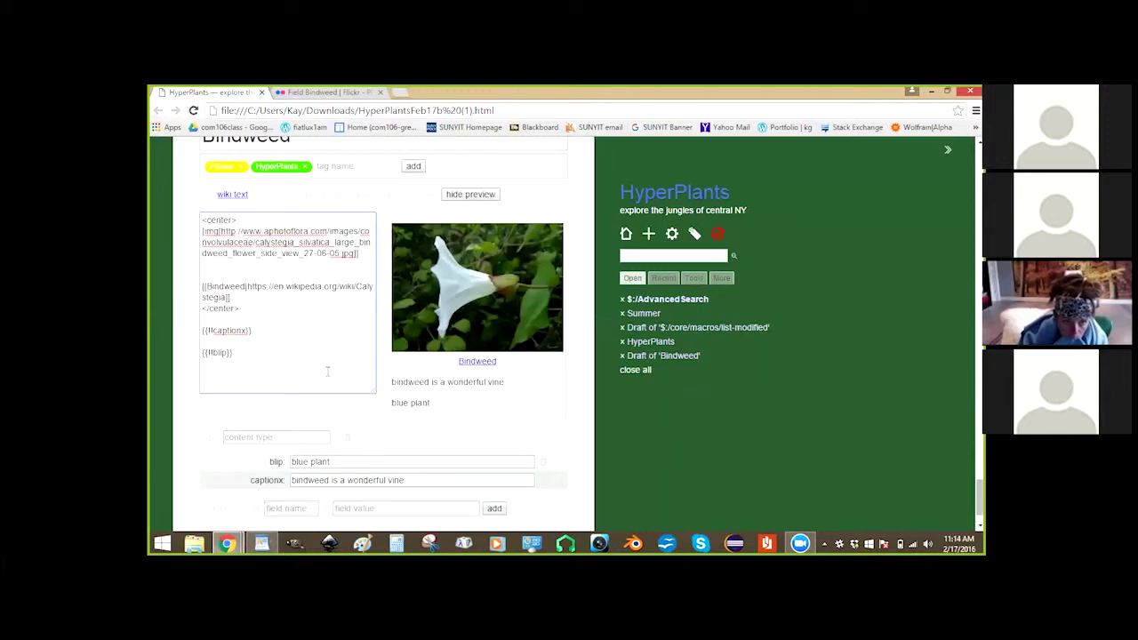
pyautogui.click(303, 509)
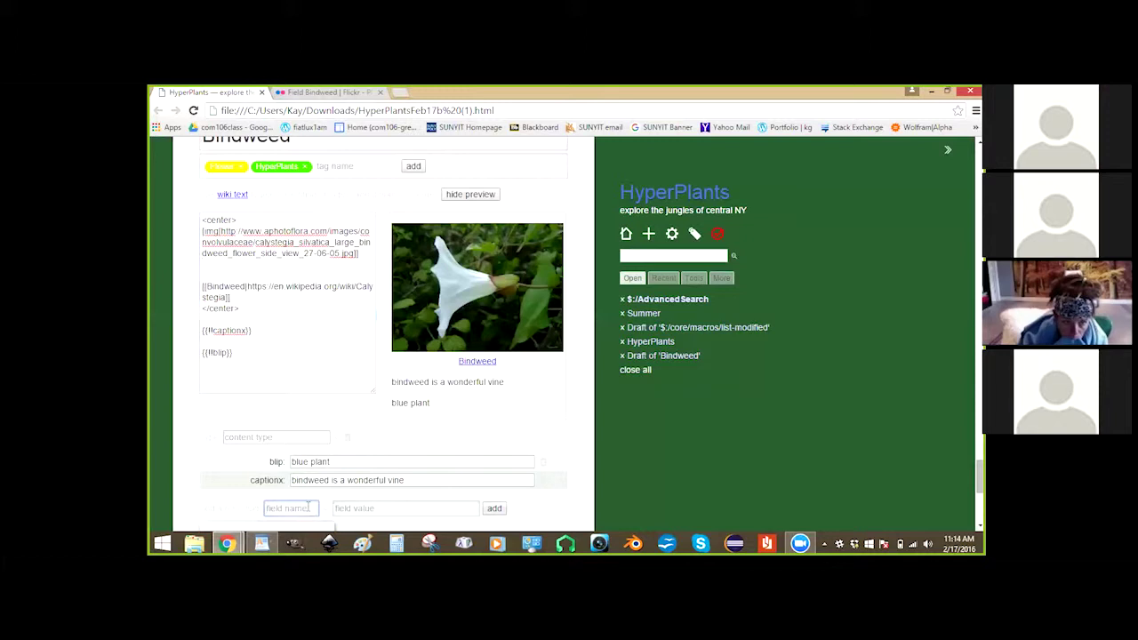
pyautogui.write('ember')
pyautogui.click(377, 507)
pyautogui.hotkey('ctrl', 'v')
pyautogui.scroll(-1, 423, 463)
pyautogui.click(500, 451)
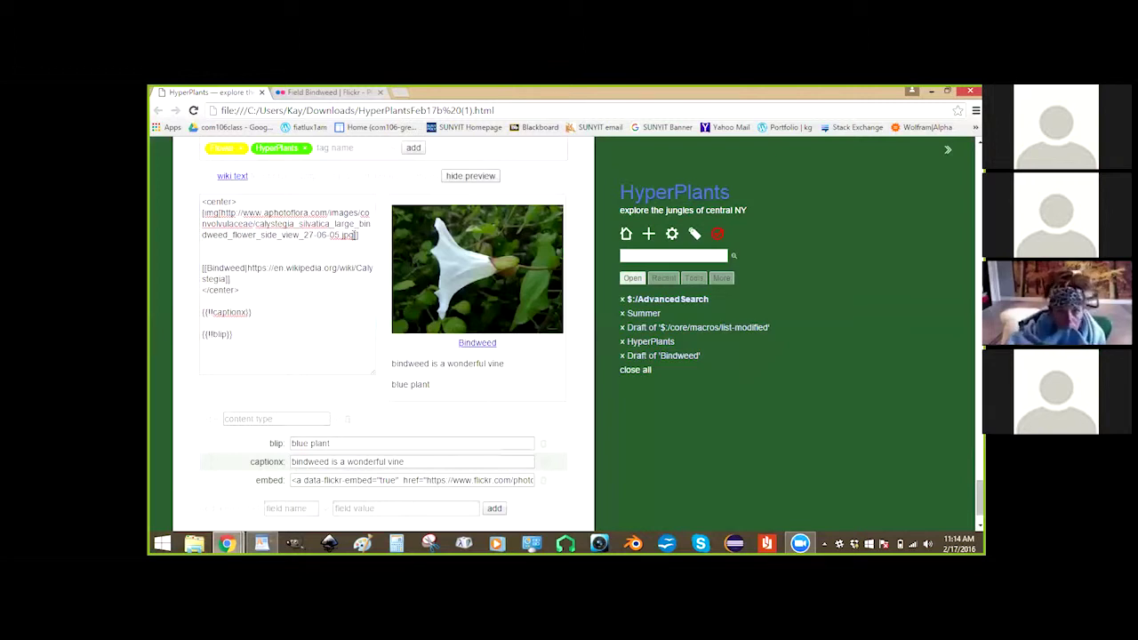
# Examine the HyperPlants tiddler's list for the embedded Bindweed image and compare the Bindweed entries.
pyautogui.scroll(15, 333, 293)
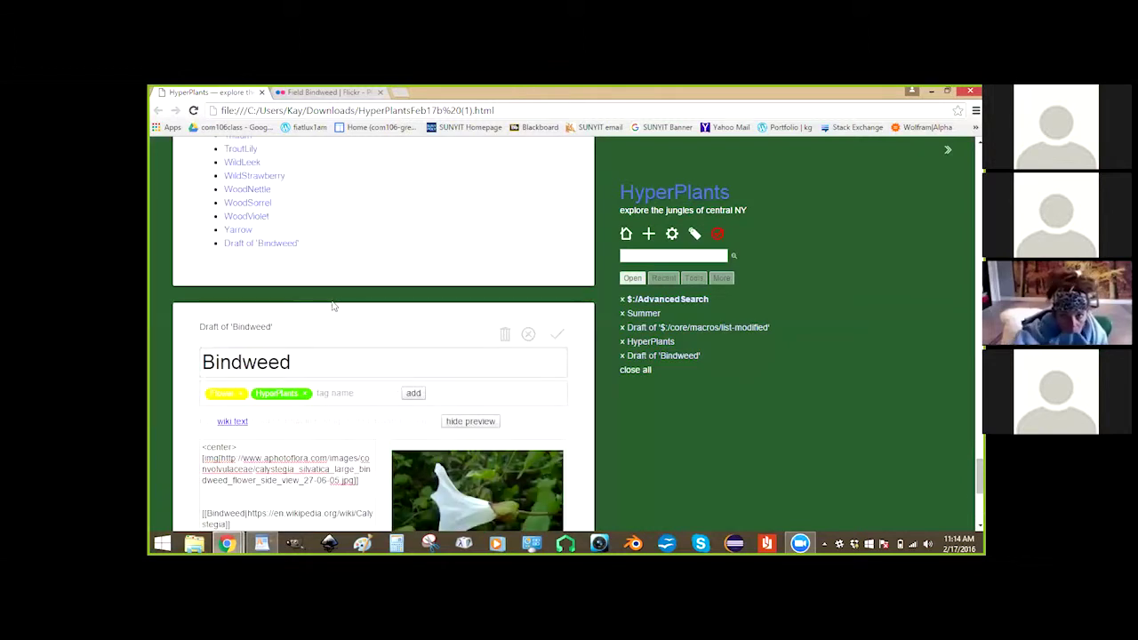
pyautogui.scroll(3, 335, 306)
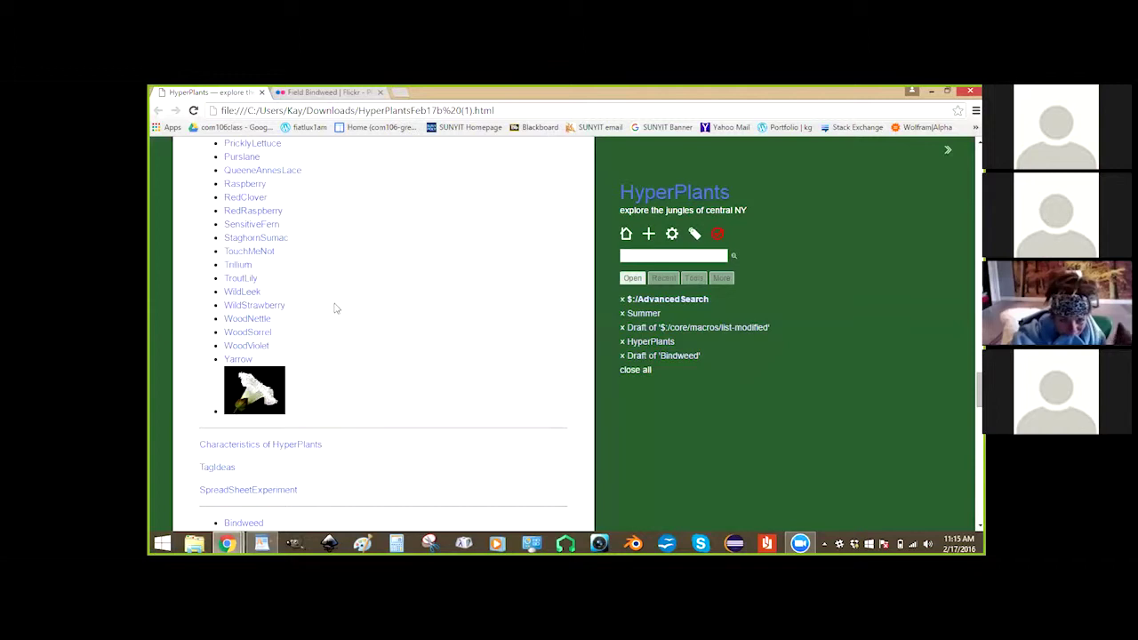
pyautogui.scroll(18, 335, 308)
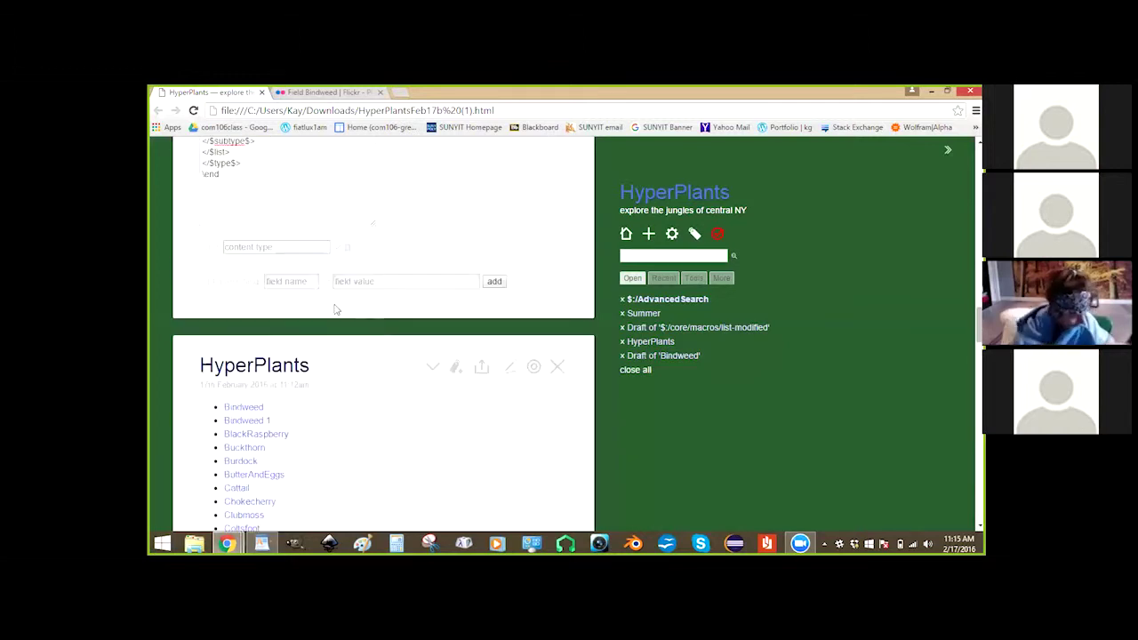
pyautogui.scroll(-14, 336, 309)
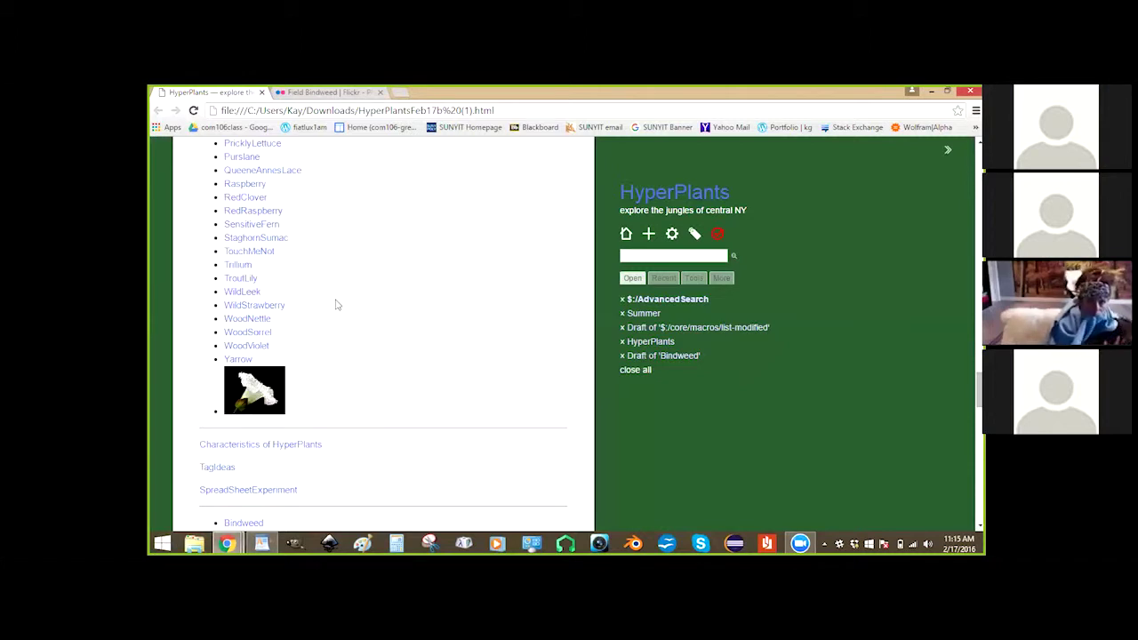
pyautogui.scroll(10, 336, 307)
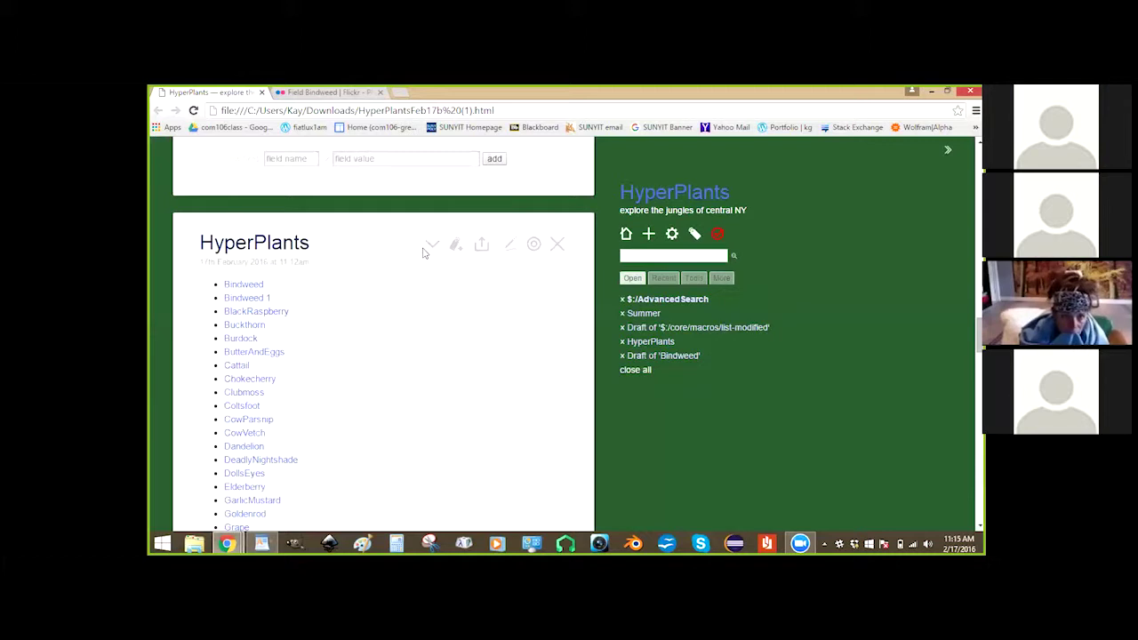
pyautogui.scroll(-10, 424, 253)
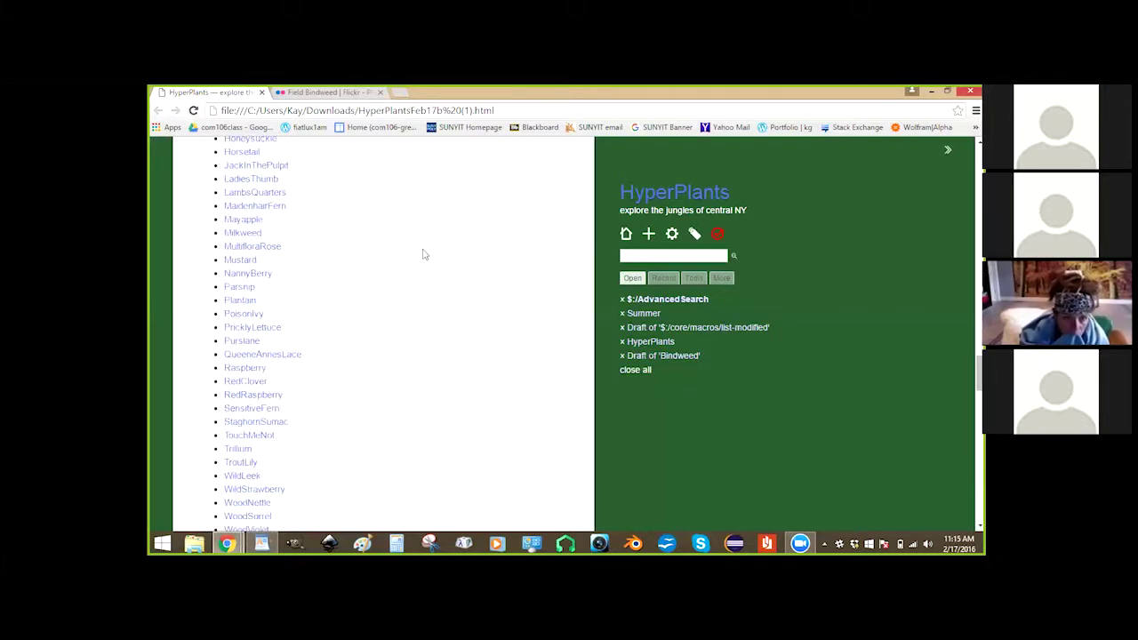
pyautogui.scroll(-10, 422, 257)
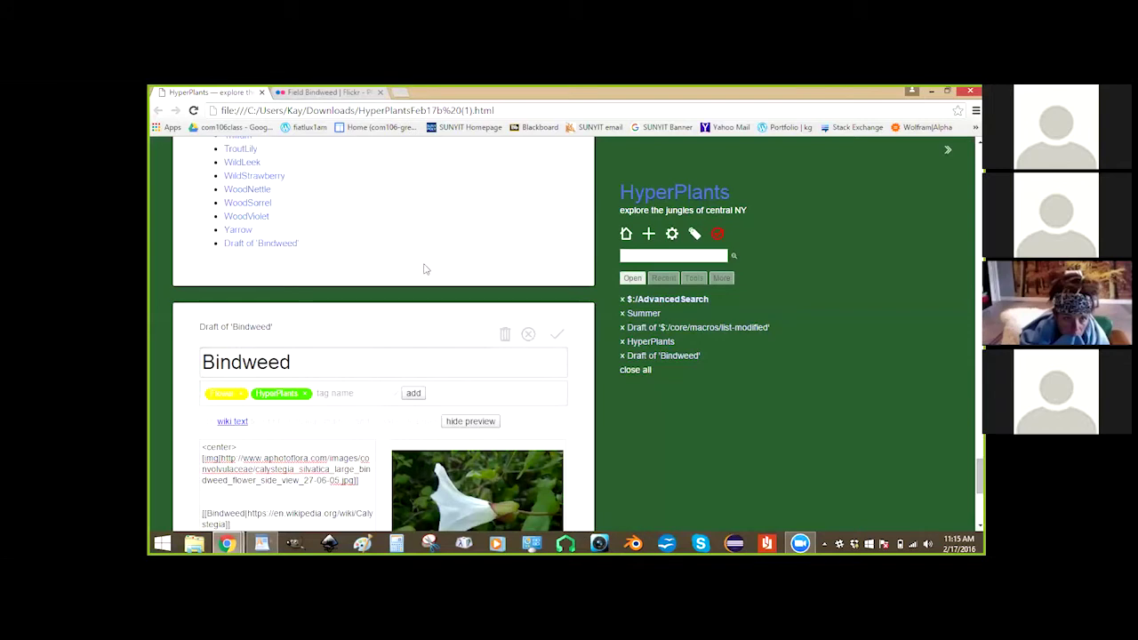
pyautogui.scroll(10, 422, 278)
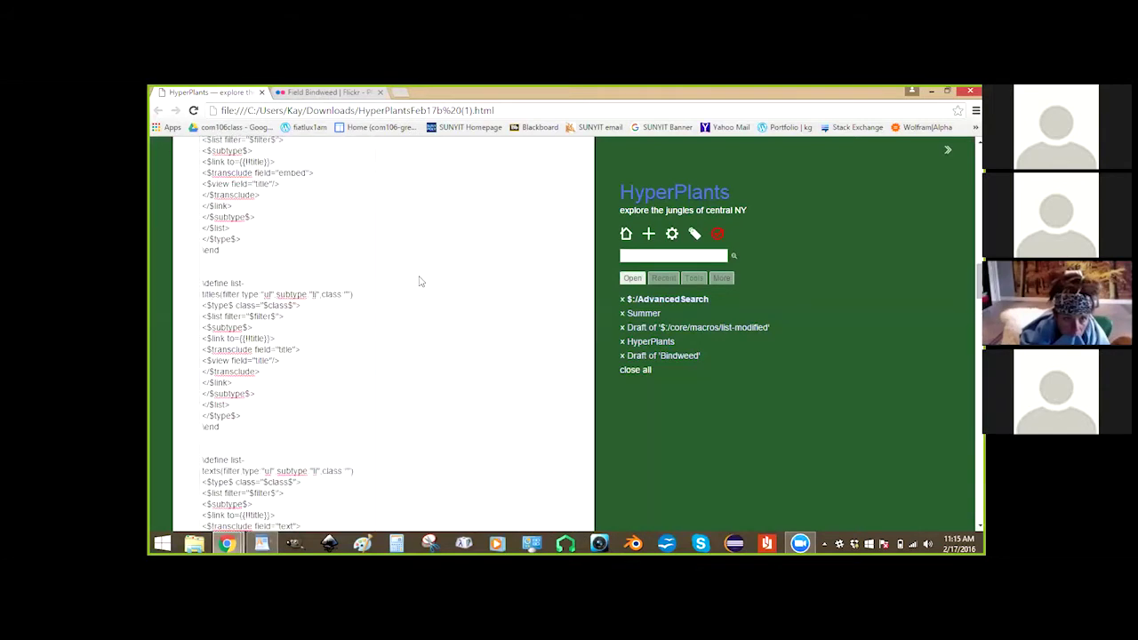
# Set the AdvancedSearch filter expression to [tag[HyperPlants]!sort[modified]] and copy it.
pyautogui.scroll(10, 423, 283)
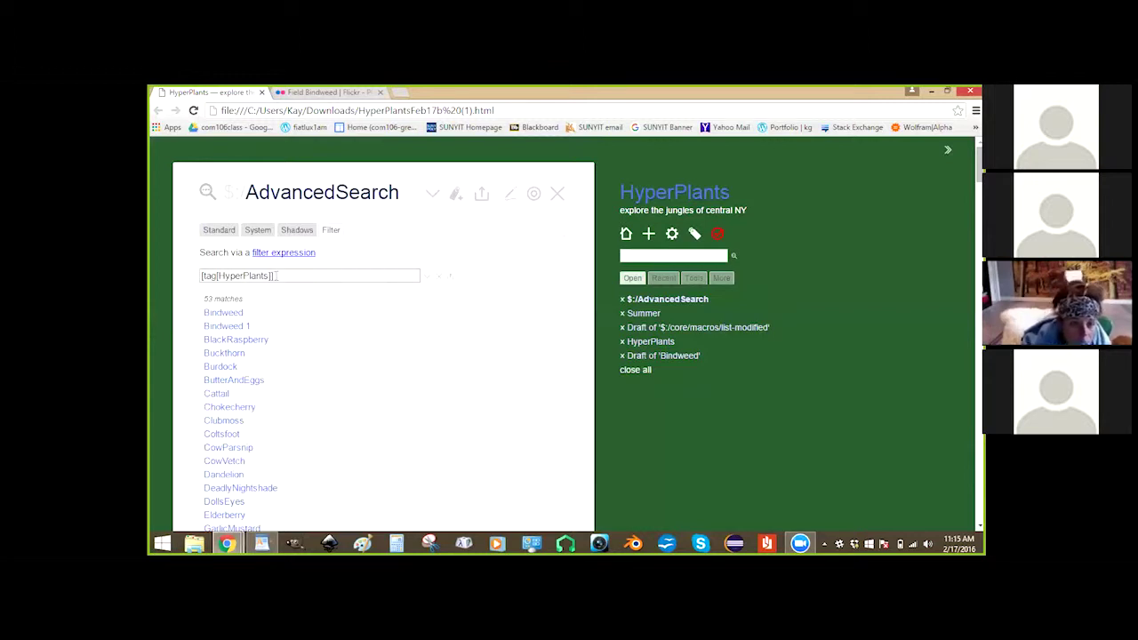
pyautogui.click(269, 277)
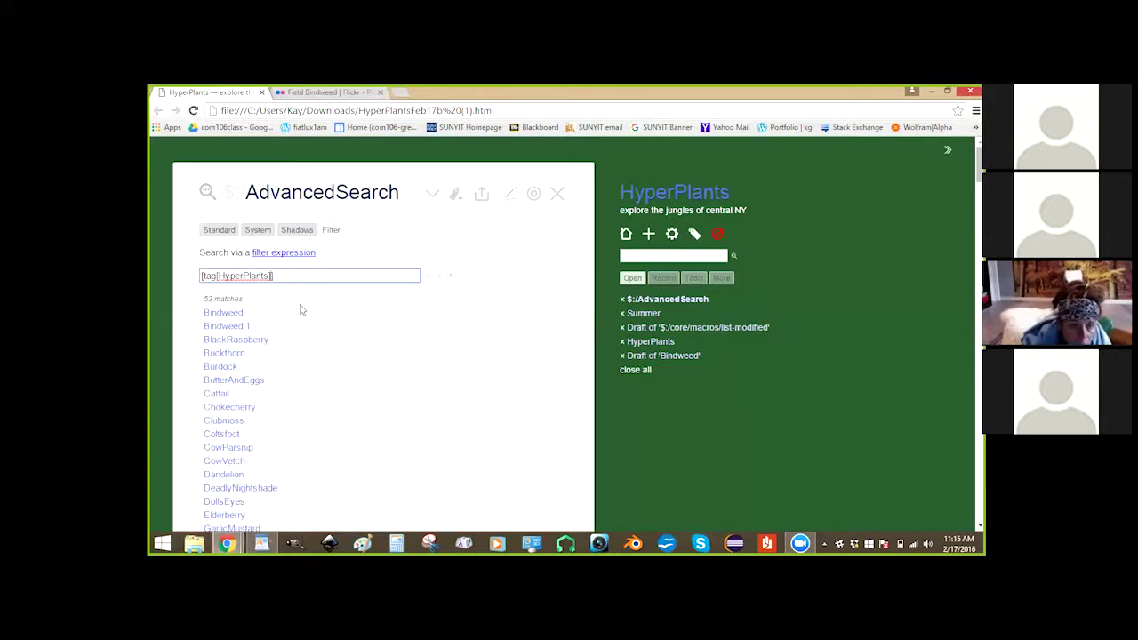
pyautogui.write('sort')
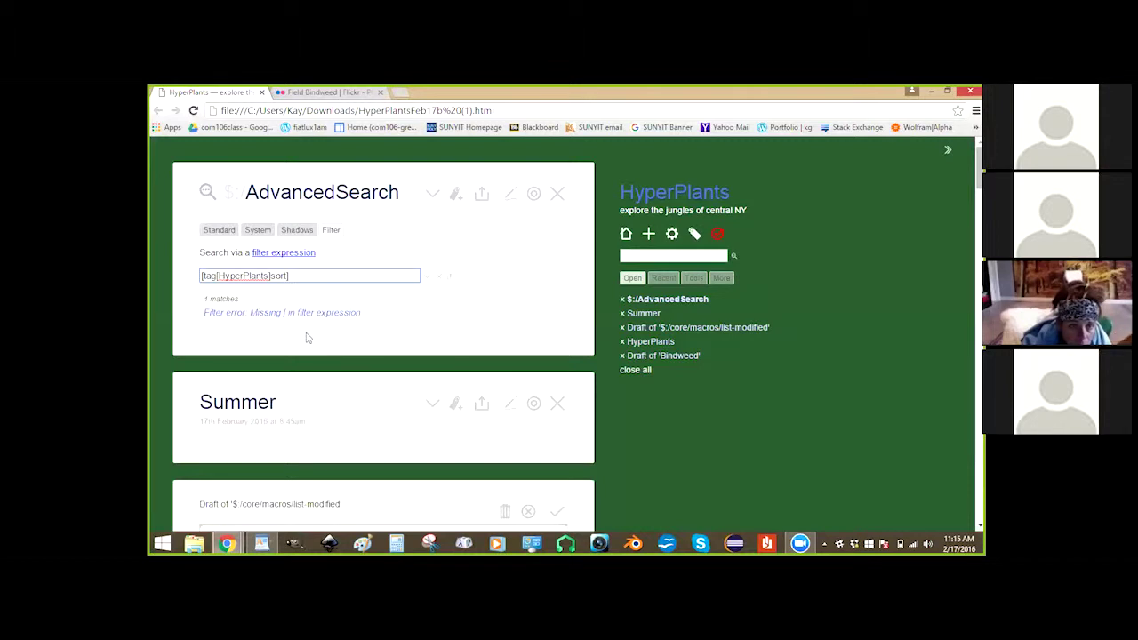
pyautogui.write('[modified')
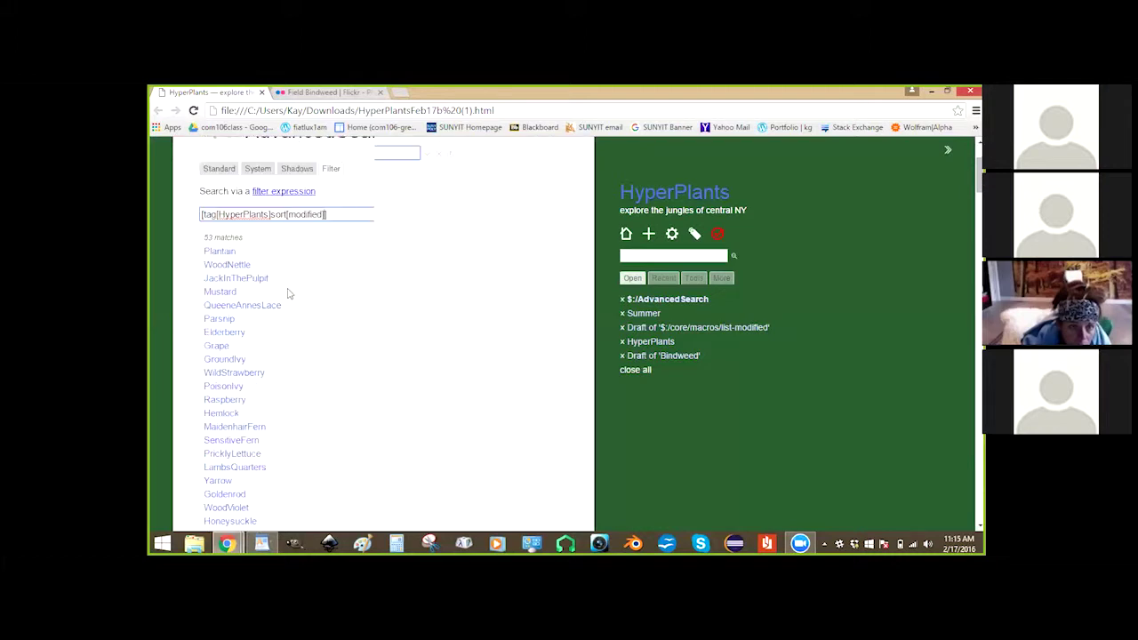
pyautogui.click(272, 275)
pyautogui.write('!')
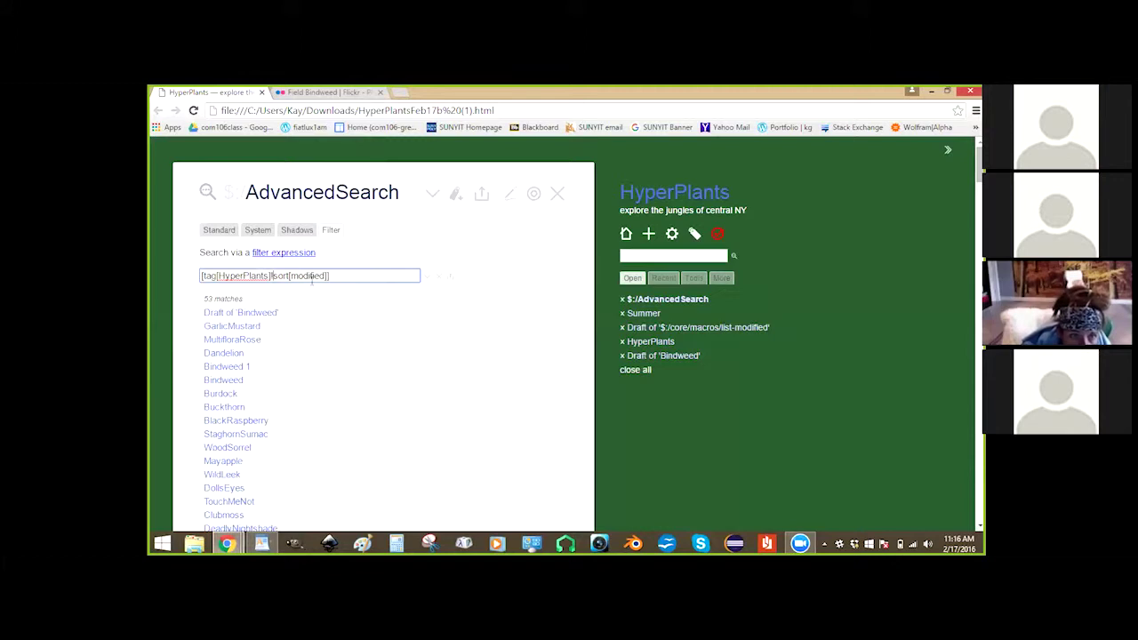
pyautogui.moveTo(342, 279); pyautogui.dragTo(151, 265)
pyautogui.hotkey('ctrl', 'c')
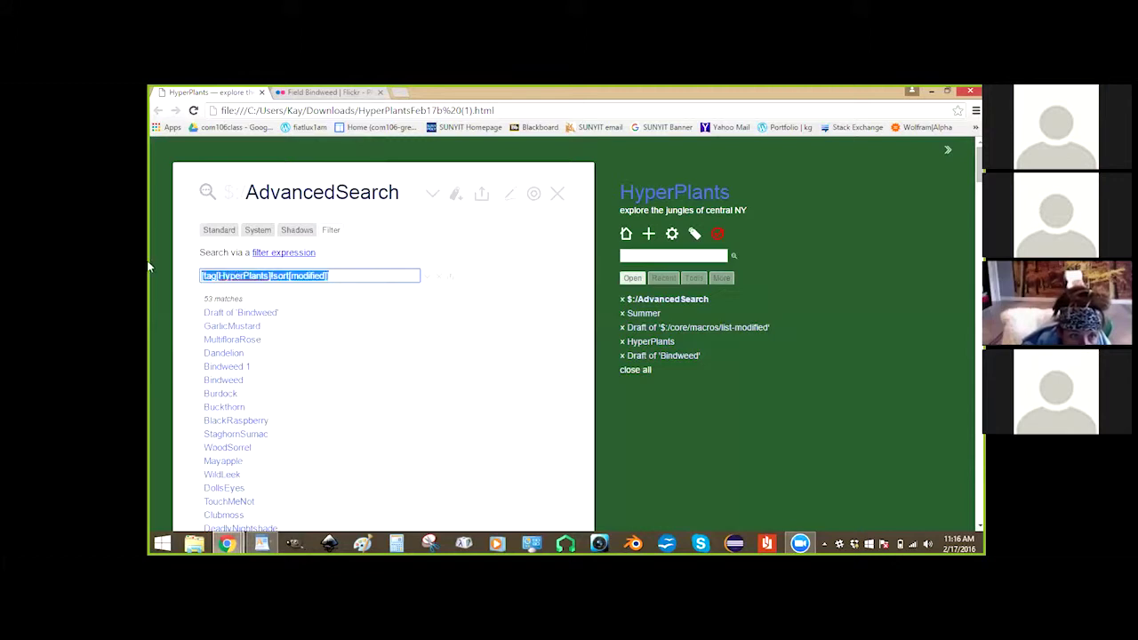
# Close the Summer tiddler and cancel editing of the $:/core/macros/list-modified draft.
pyautogui.scroll(-4, 257, 287)
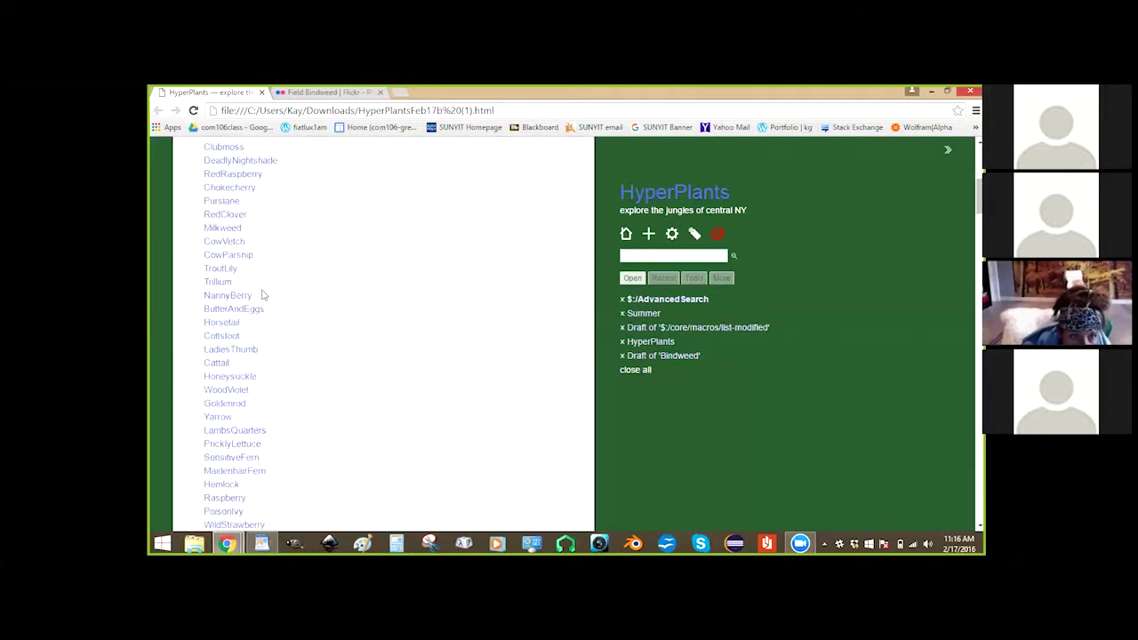
pyautogui.scroll(-6, 257, 287)
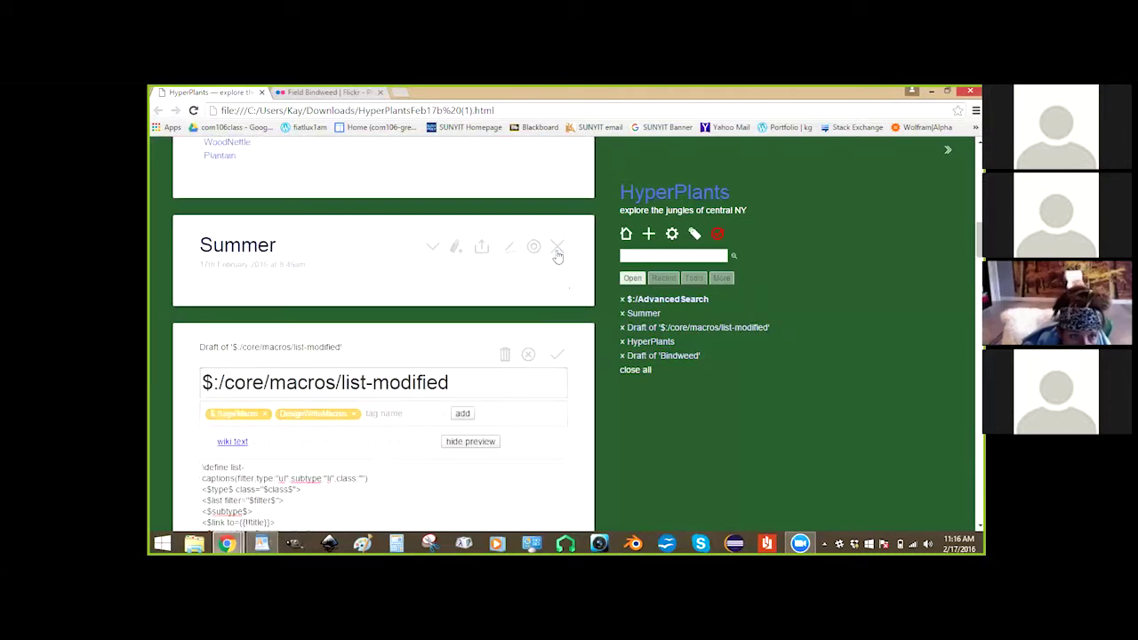
pyautogui.scroll(-10, 480, 308)
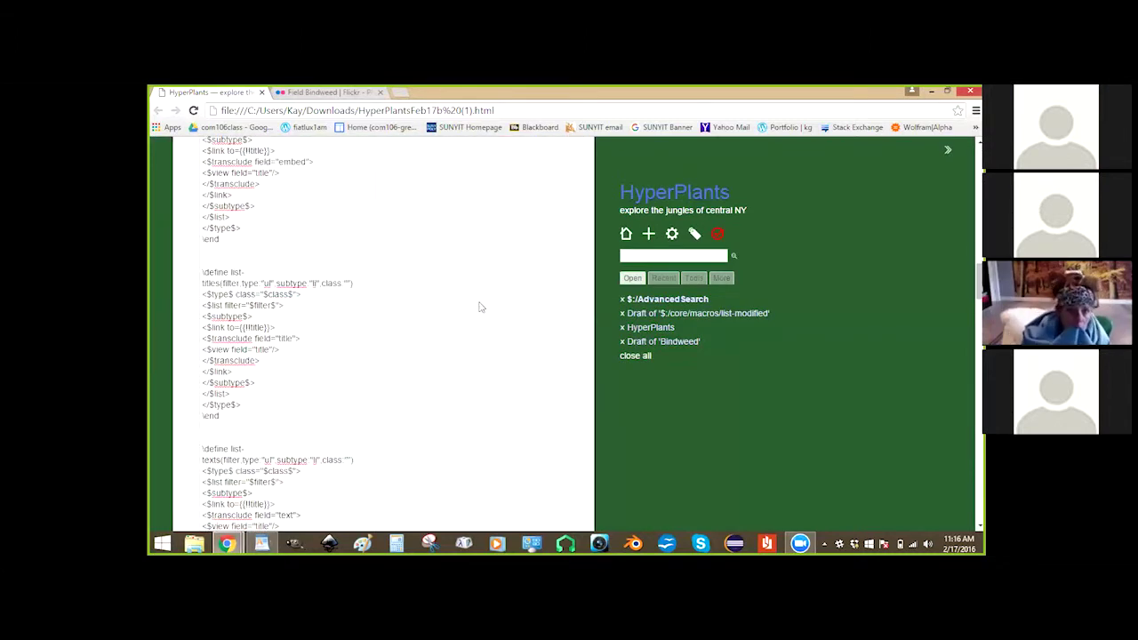
pyautogui.scroll(10, 480, 308)
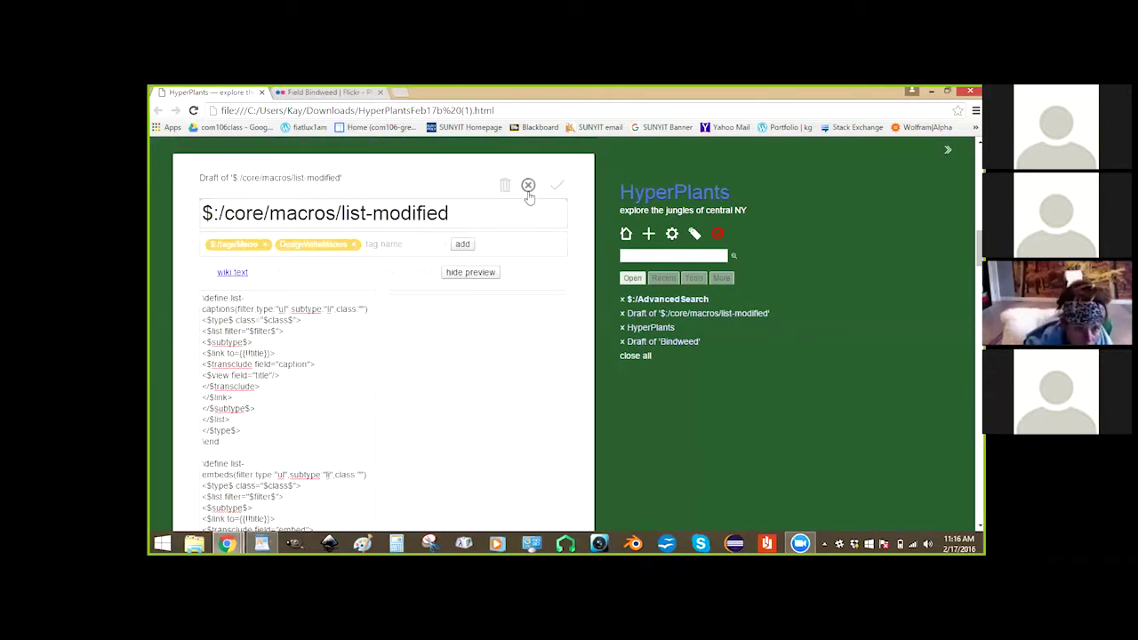
pyautogui.press('Escape')
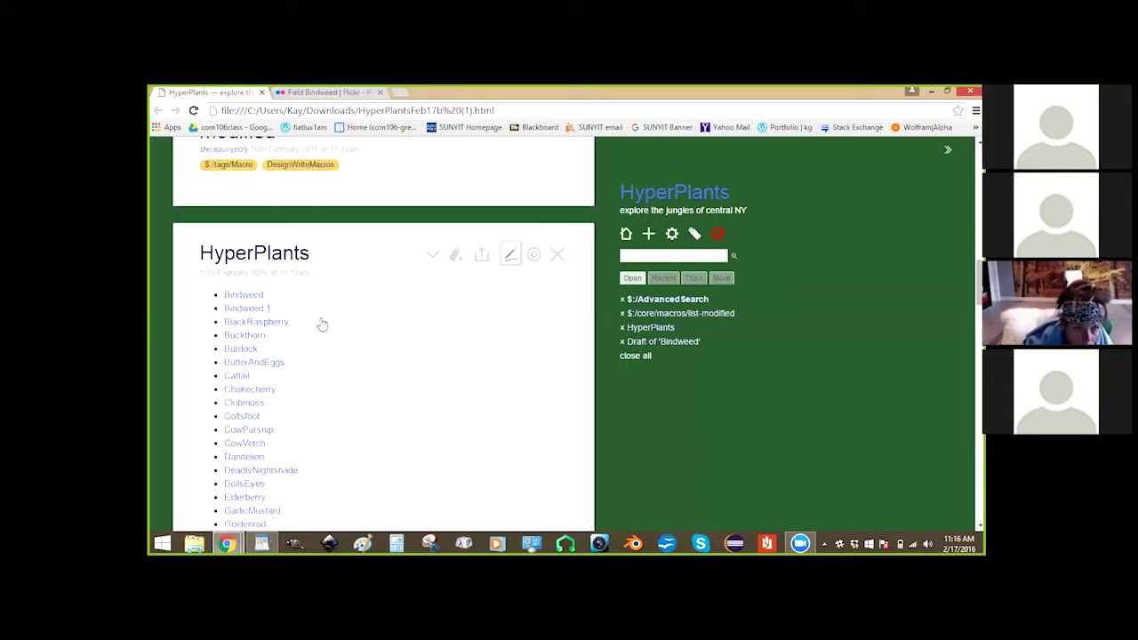
# Edit the HyperPlants tiddler and replace the list-embeds macro's filter with the copied [tag[HyperPlants]!sort[modified]] expression.
pyautogui.doubleClick(275, 307)
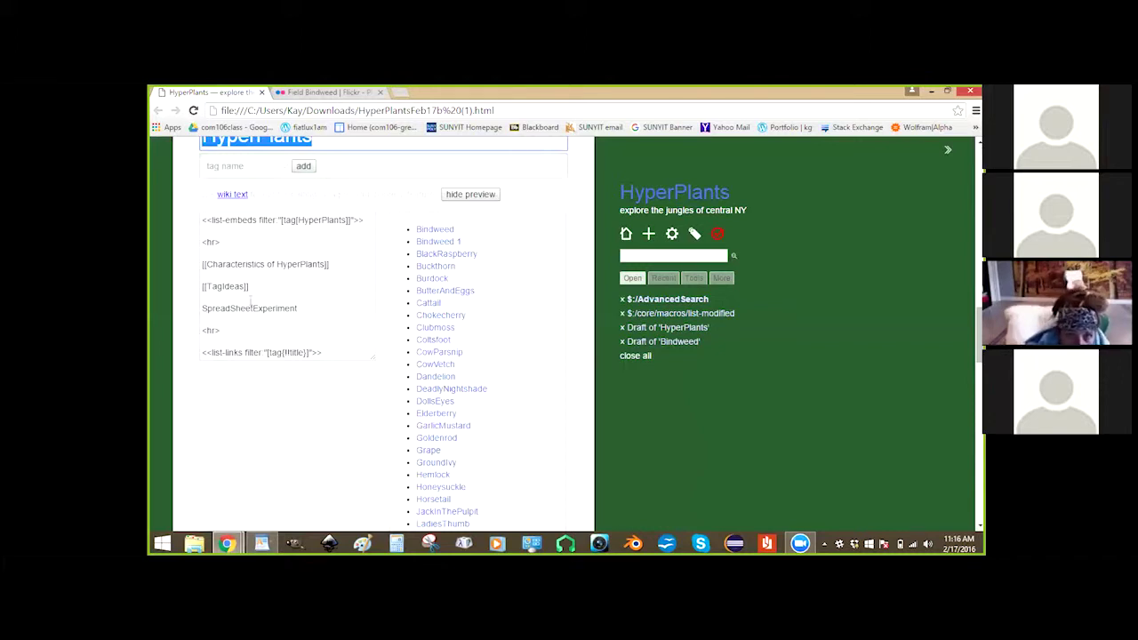
pyautogui.click(352, 219)
pyautogui.moveTo(352, 220); pyautogui.dragTo(282, 221)
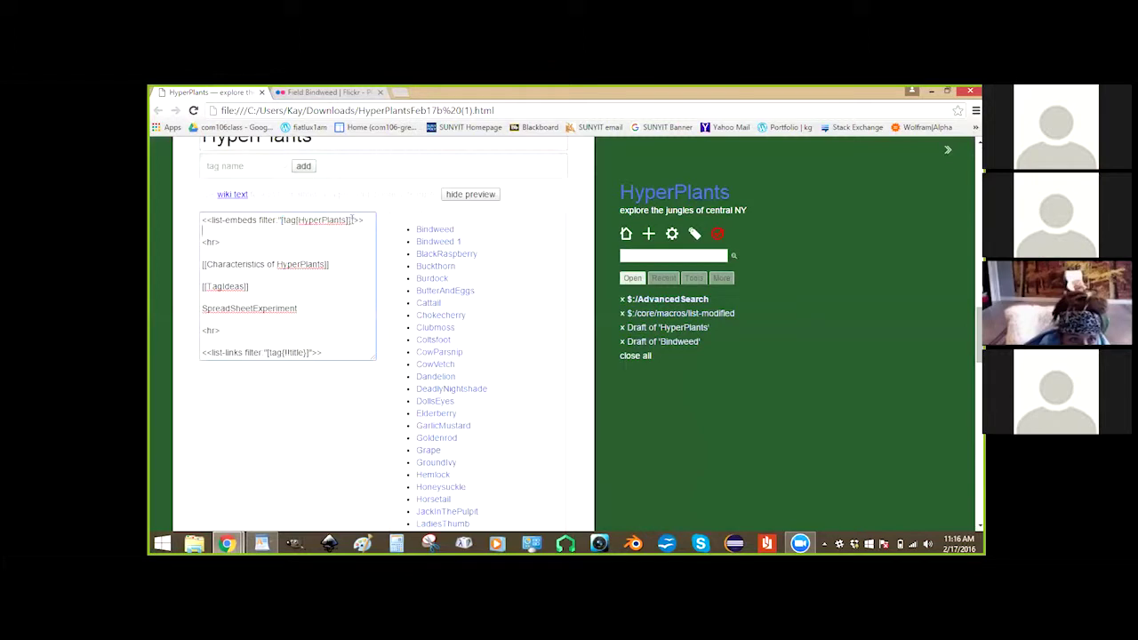
pyautogui.moveTo(350, 220); pyautogui.dragTo(283, 224)
pyautogui.click(283, 222)
pyautogui.hotkey('shift', 'Right')
pyautogui.hotkey('shift', 'Right')
pyautogui.hotkey('shift', 'Right')
pyautogui.hotkey('shift', 'Right')
pyautogui.hotkey('shift', 'Right')
pyautogui.hotkey('shift', 'Right')
pyautogui.hotkey('shift', 'Right')
pyautogui.hotkey('shift', 'Right')
pyautogui.hotkey('shift', 'Right')
pyautogui.hotkey('shift', 'Right')
pyautogui.hotkey('shift', 'Right')
pyautogui.hotkey('shift', 'Right')
pyautogui.hotkey('shift', 'Right')
pyautogui.hotkey('shift', 'Right')
pyautogui.hotkey('shift', 'Right')
pyautogui.hotkey('shift', 'Right')
pyautogui.hotkey('ctrl', 'v')
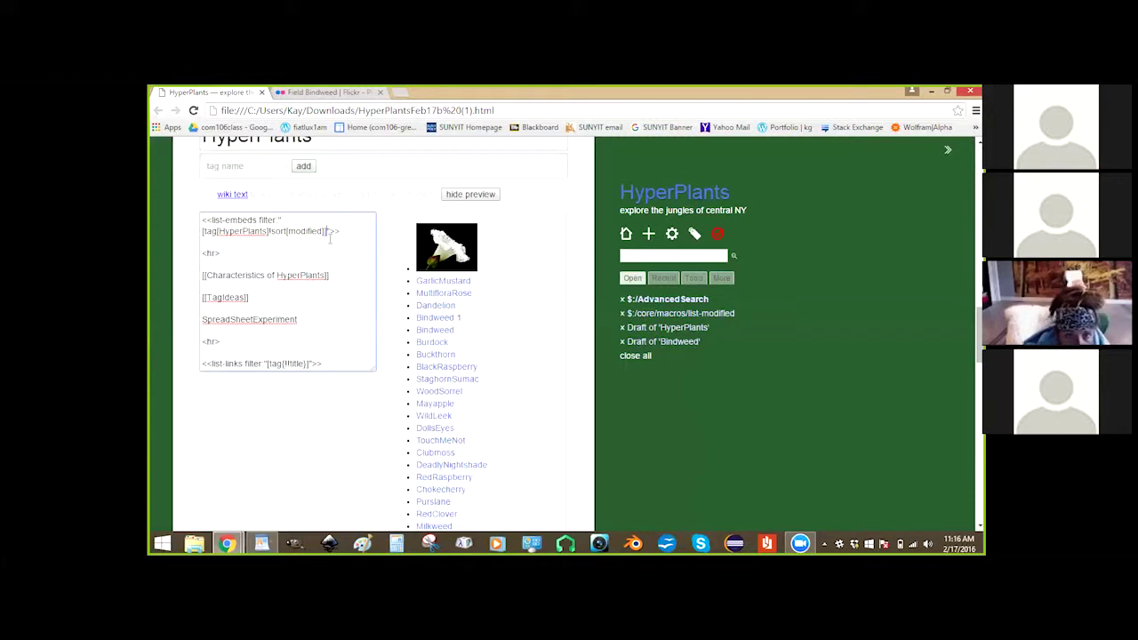
# Check the sorted list in the HyperPlants draft's preview and save the draft.
pyautogui.scroll(-1, 331, 238)
pyautogui.scroll(-5, 330, 239)
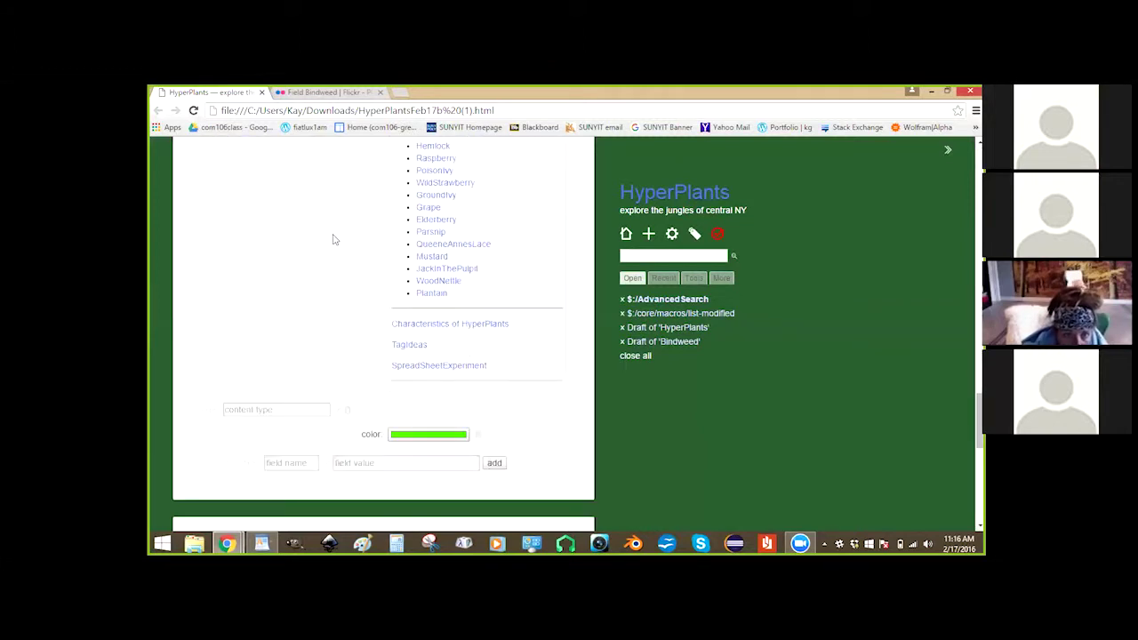
pyautogui.scroll(8, 330, 240)
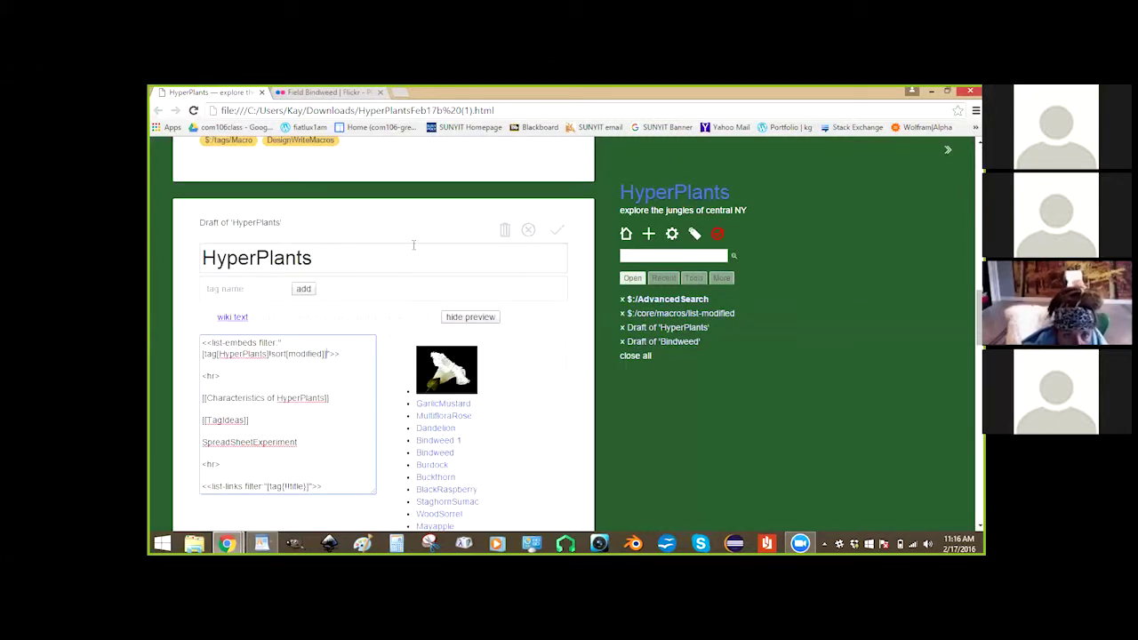
pyautogui.scroll(10, 511, 246)
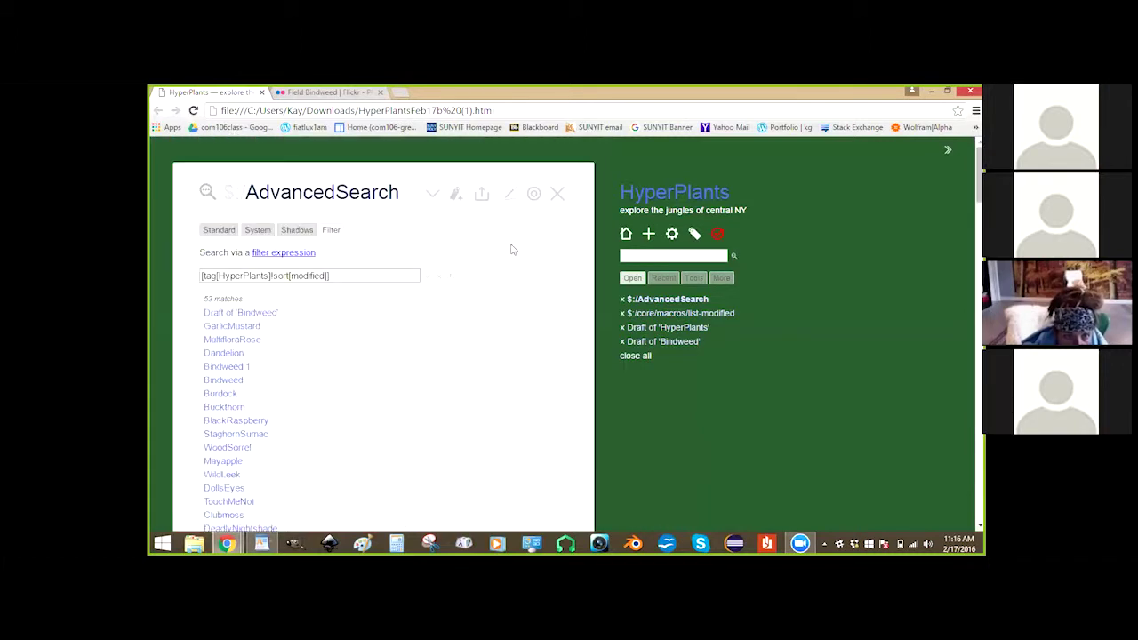
pyautogui.scroll(-10, 511, 246)
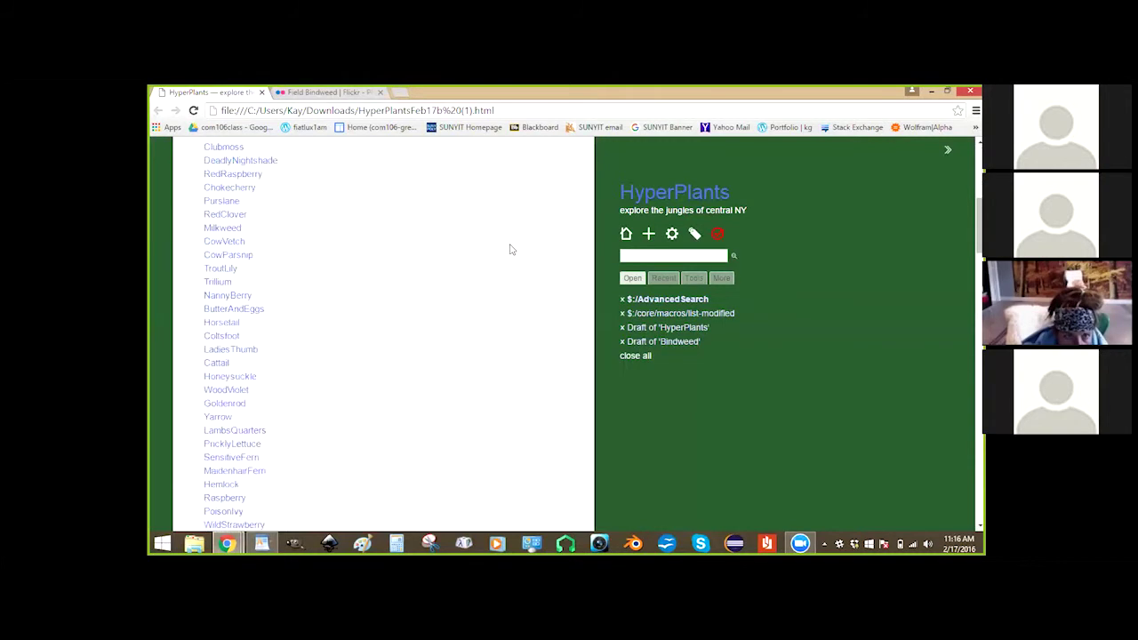
pyautogui.click(555, 211)
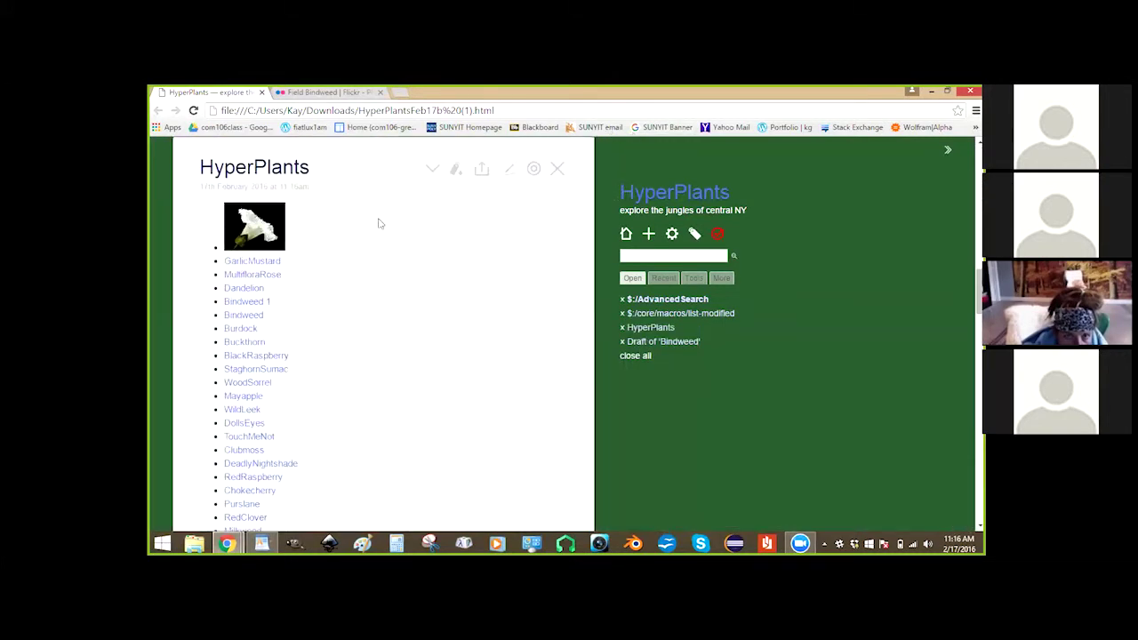
# Look over the saved HyperPlants tiddler's lists and close the $:/core/macros/list-modified tiddler.
pyautogui.scroll(-10, 423, 236)
pyautogui.scroll(-10, 423, 235)
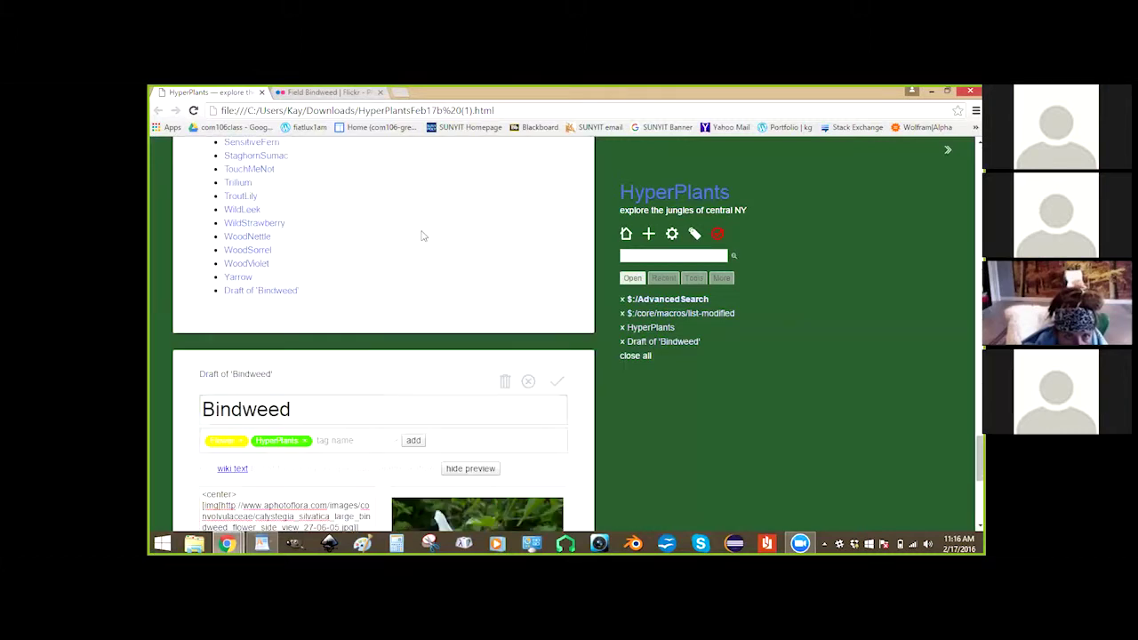
pyautogui.scroll(10, 423, 236)
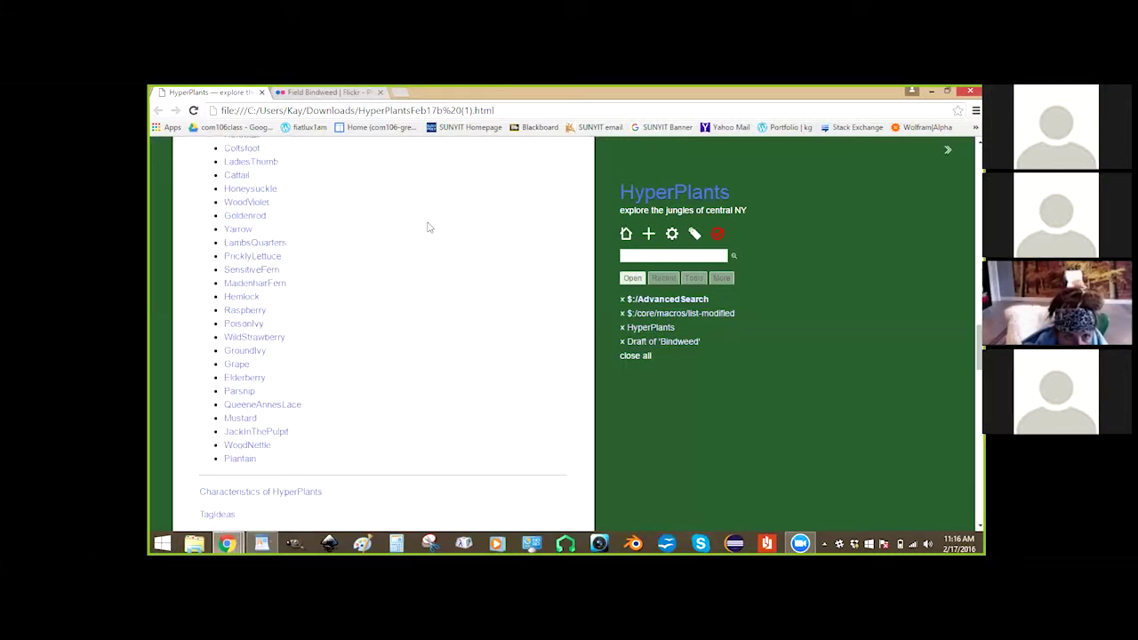
pyautogui.scroll(10, 427, 228)
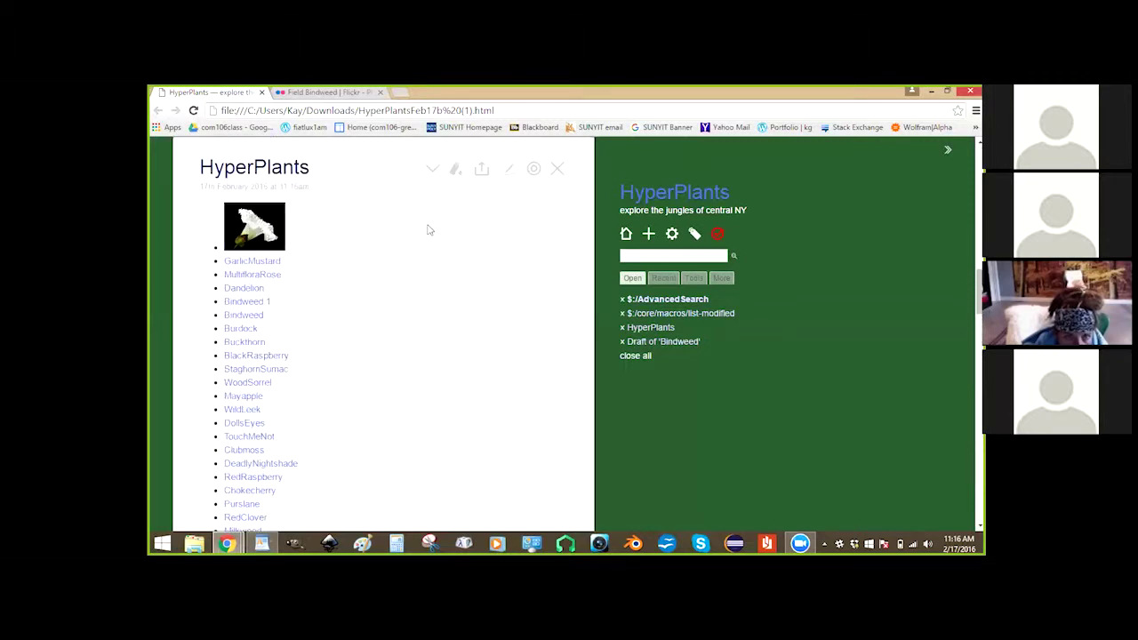
pyautogui.scroll(1, 427, 229)
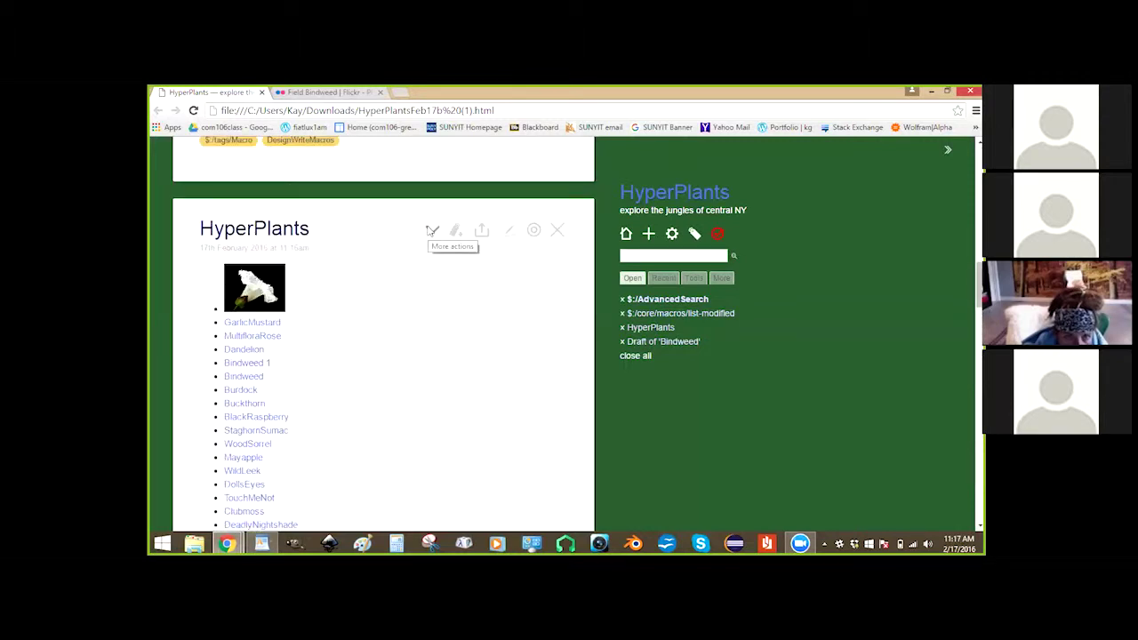
pyautogui.scroll(7, 427, 229)
pyautogui.scroll(-4, 427, 233)
pyautogui.scroll(-1, 427, 232)
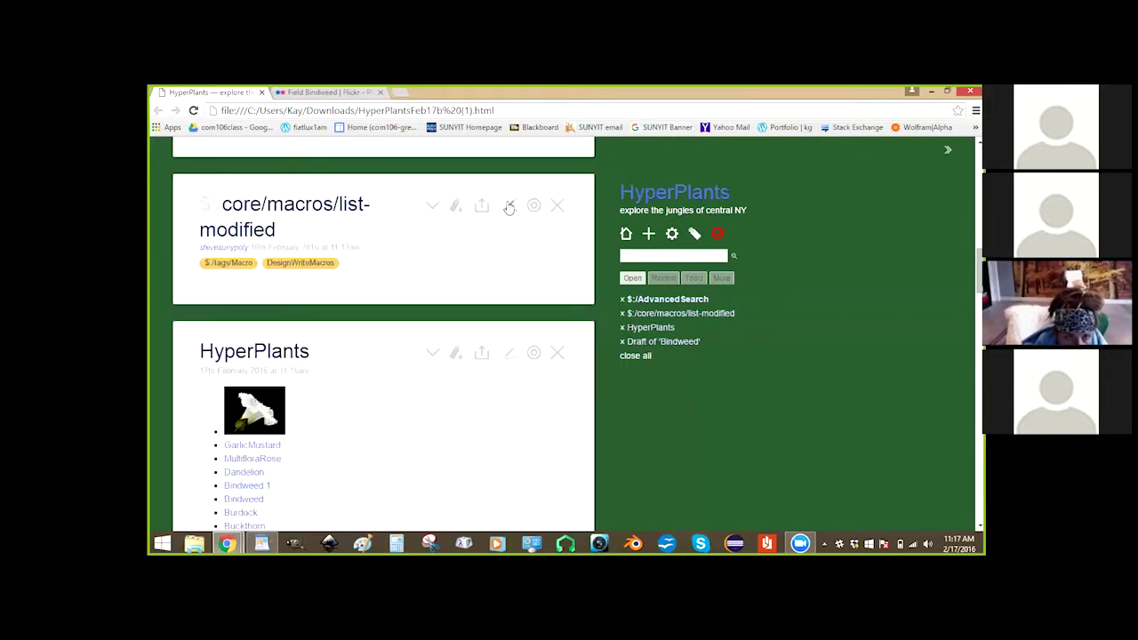
pyautogui.click(556, 205)
# Save the Bindweed draft.
pyautogui.scroll(-5, 557, 208)
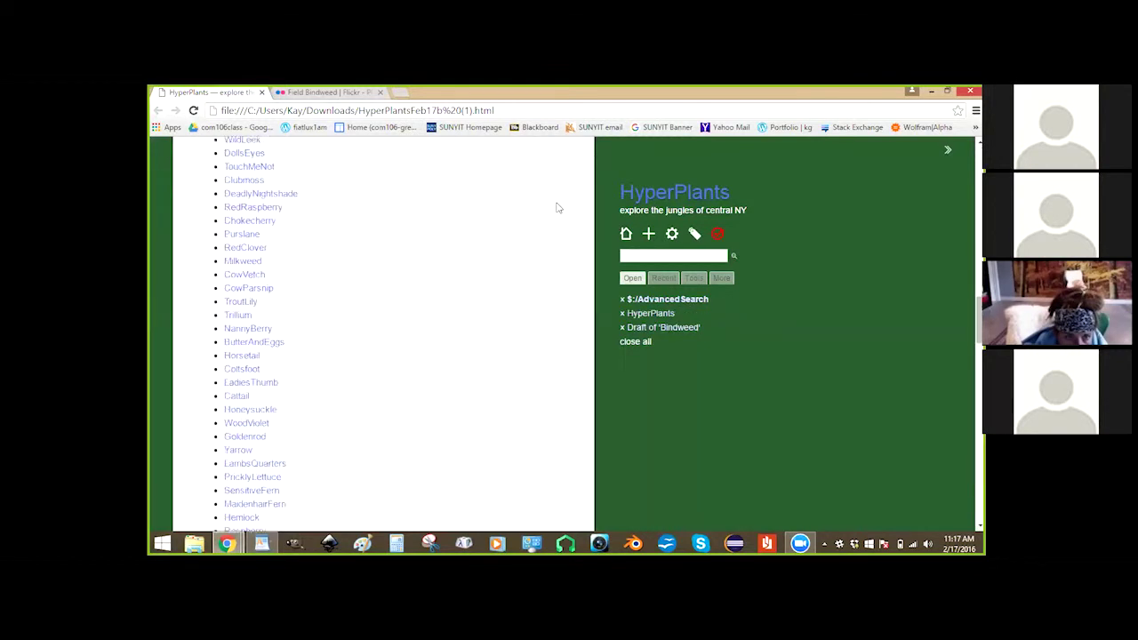
pyautogui.scroll(2, 557, 208)
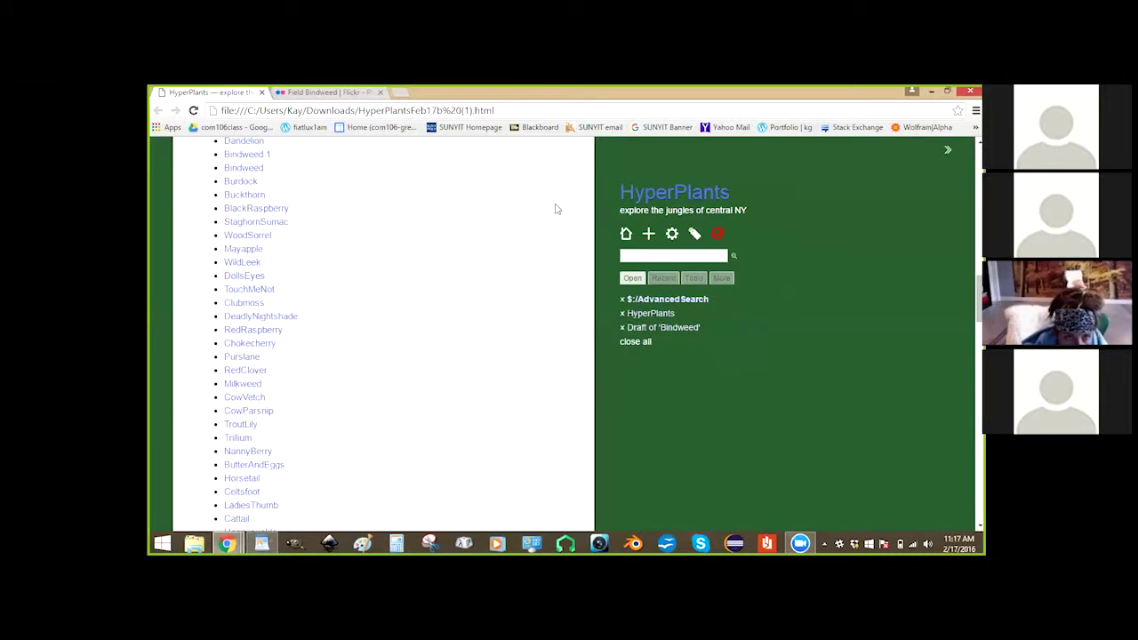
pyautogui.scroll(4, 501, 221)
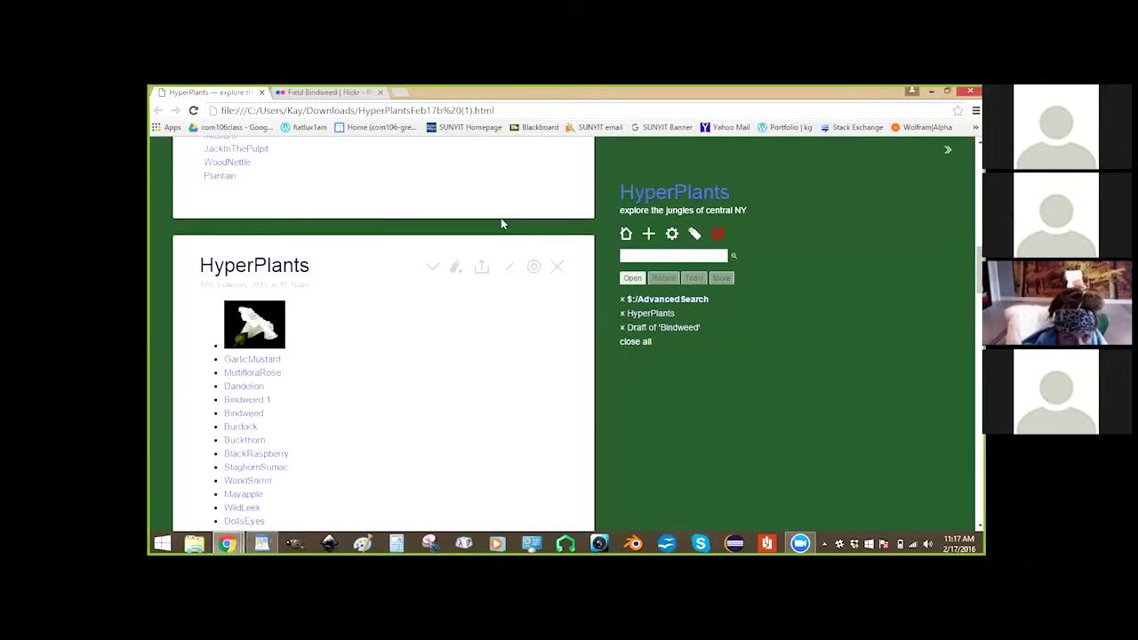
pyautogui.scroll(-1, 245, 317)
pyautogui.scroll(-5, 246, 316)
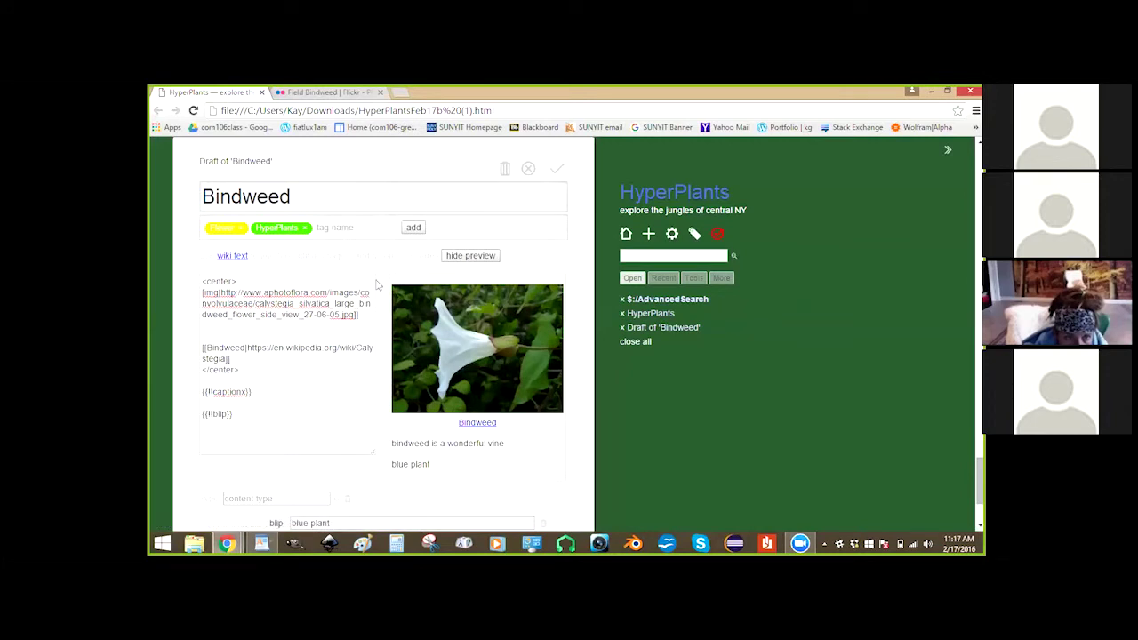
pyautogui.click(549, 172)
pyautogui.click(557, 168)
# Go to the Bindweed tiddler through its thumbnail in the HyperPlants list.
pyautogui.scroll(-1, 414, 242)
pyautogui.scroll(3, 427, 253)
pyautogui.scroll(6, 462, 263)
pyautogui.scroll(10, 389, 257)
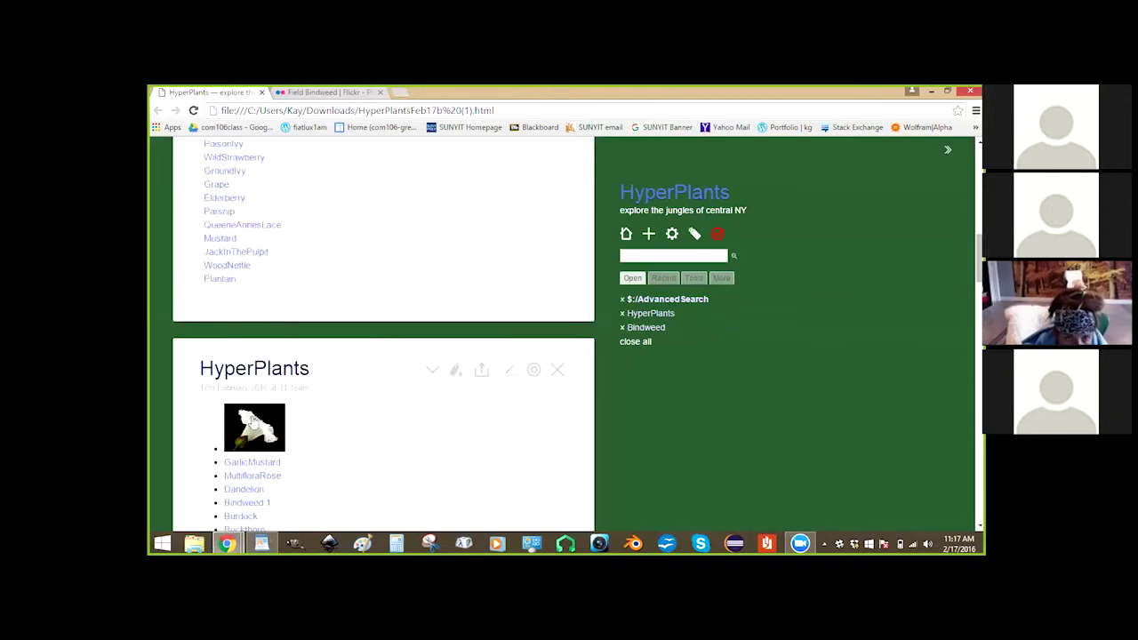
pyautogui.click(257, 425)
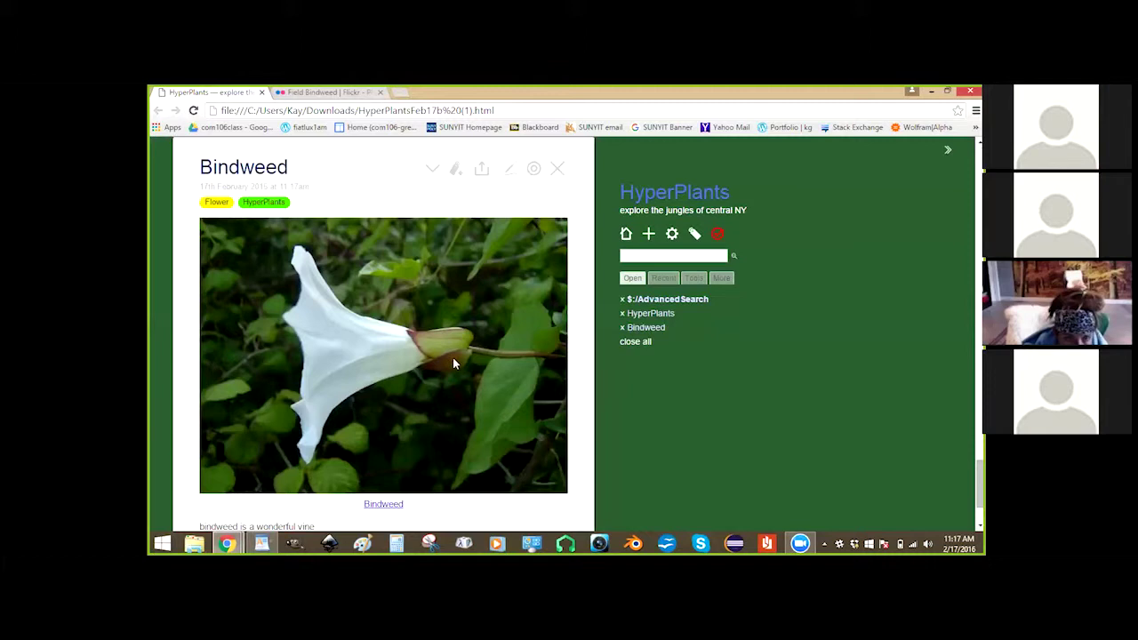
# Open the Bindweed tiddler for editing and look over its image URL and embed field.
pyautogui.scroll(6, 448, 358)
pyautogui.scroll(-5, 444, 367)
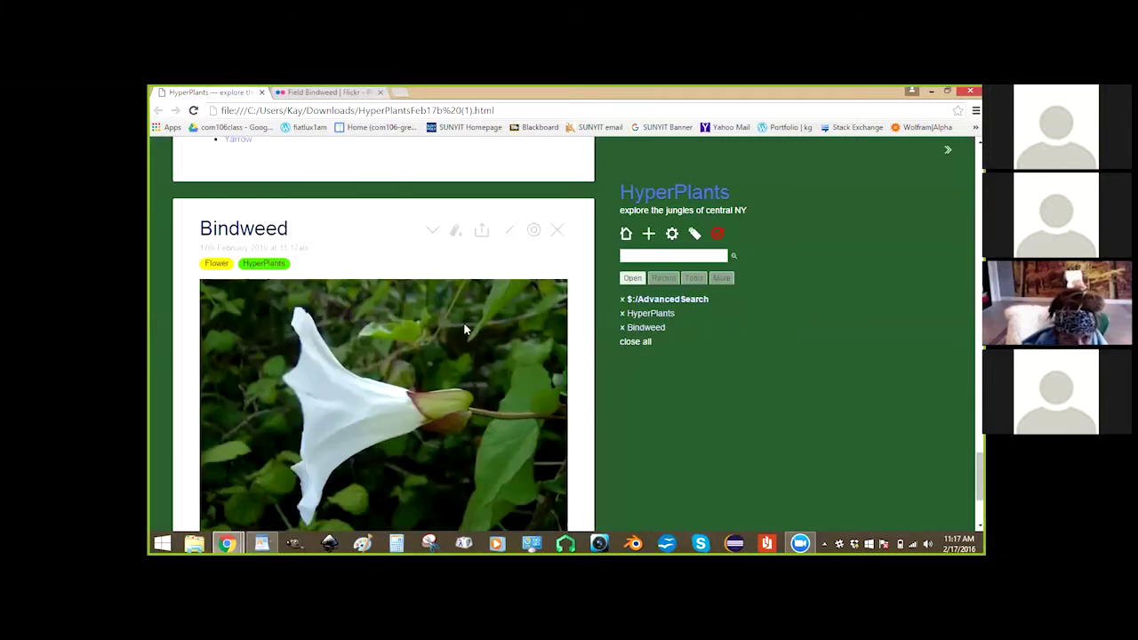
pyautogui.scroll(-1, 471, 306)
pyautogui.click(508, 169)
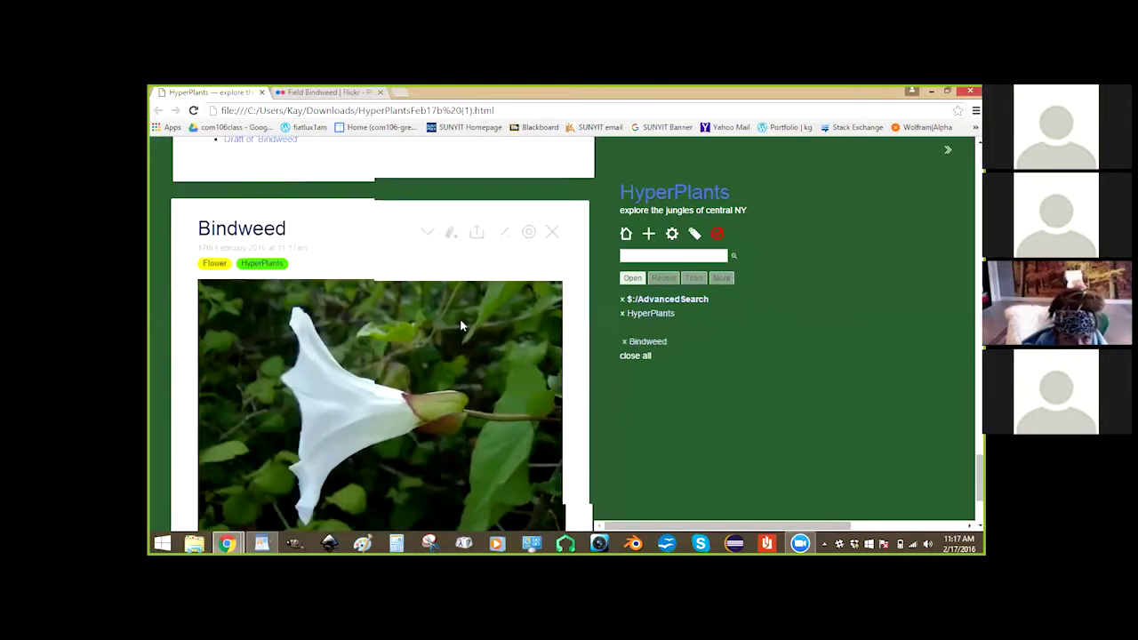
pyautogui.click(309, 307)
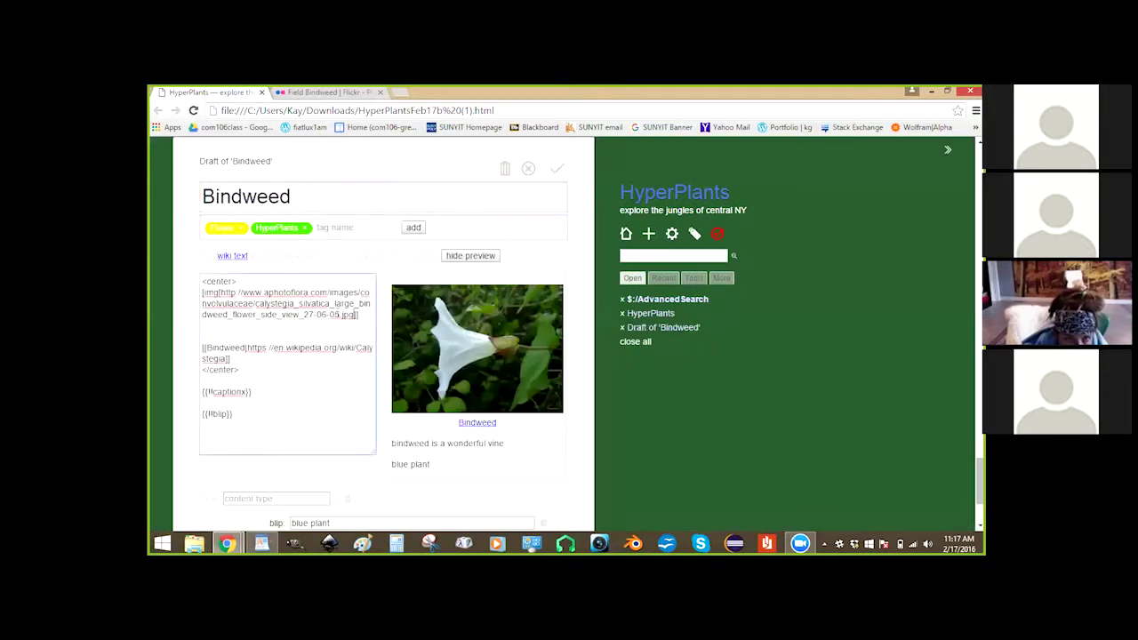
pyautogui.moveTo(356, 315); pyautogui.dragTo(224, 291)
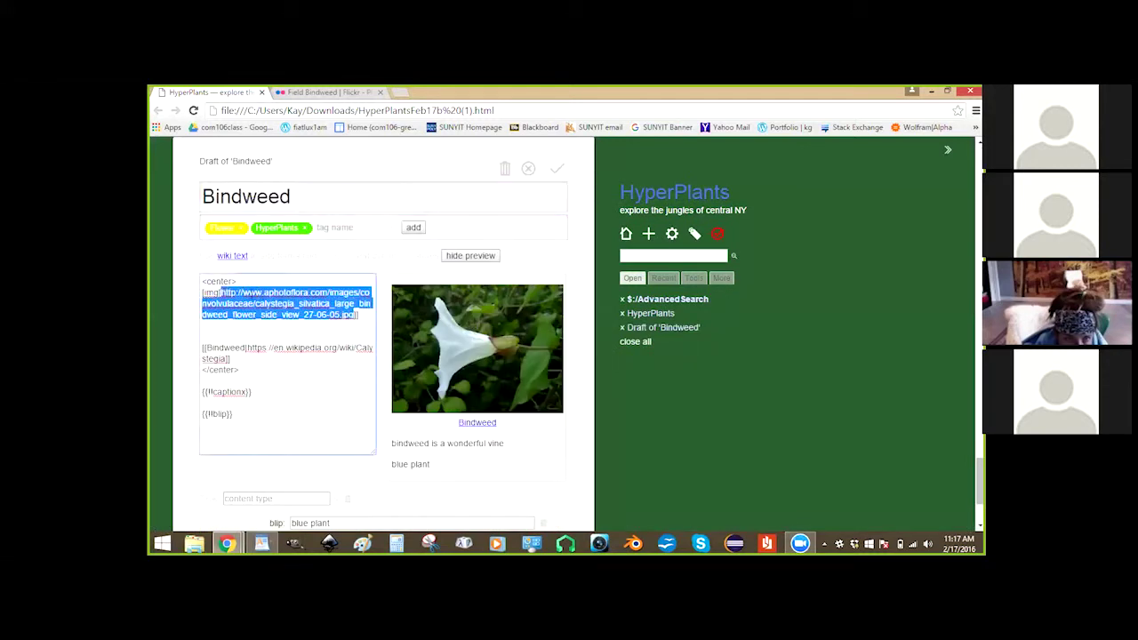
pyautogui.scroll(-1, 292, 326)
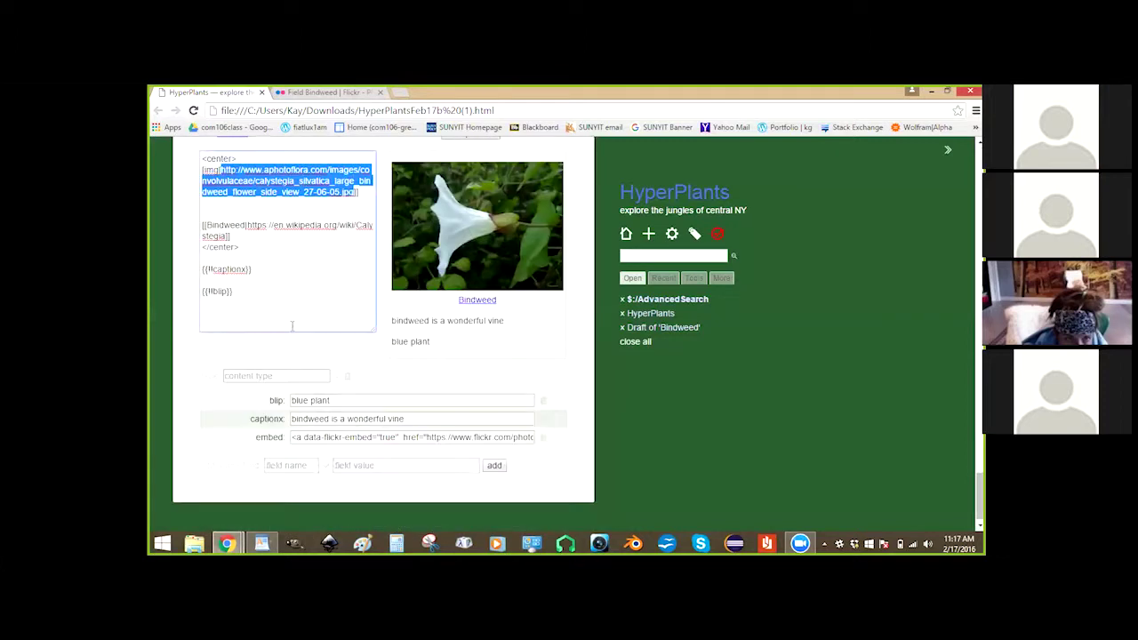
pyautogui.scroll(1, 300, 267)
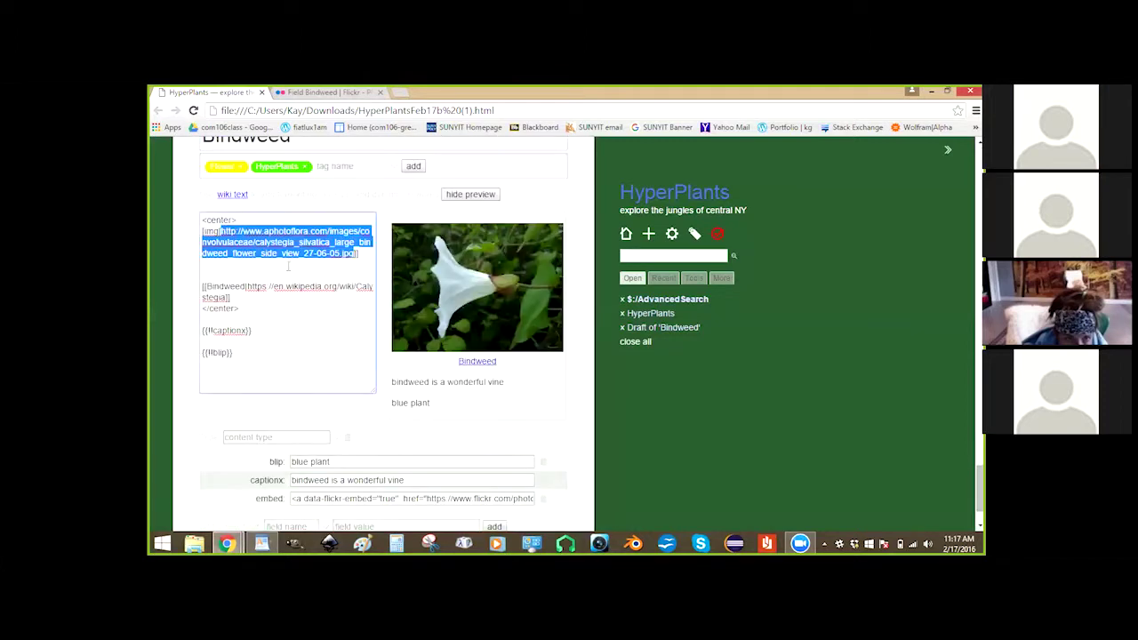
pyautogui.click(242, 219)
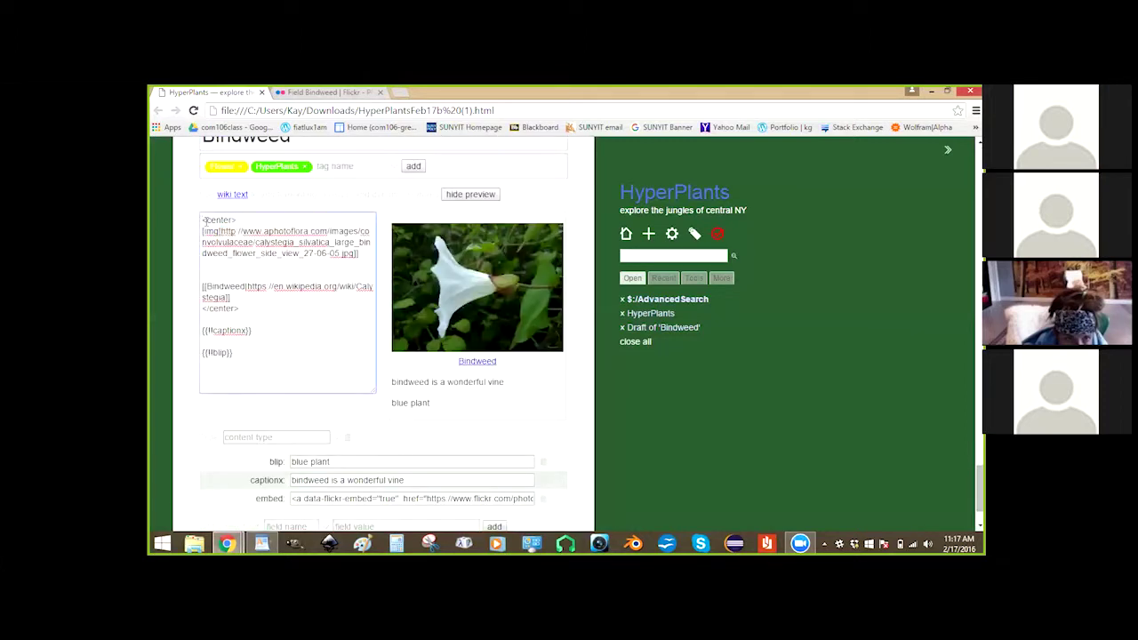
# Insert a {{!!embed}} field transclusion on its own line above the <center> block in the Bindweed text.
pyautogui.click(204, 219)
pyautogui.press('Return')
pyautogui.press('Return')
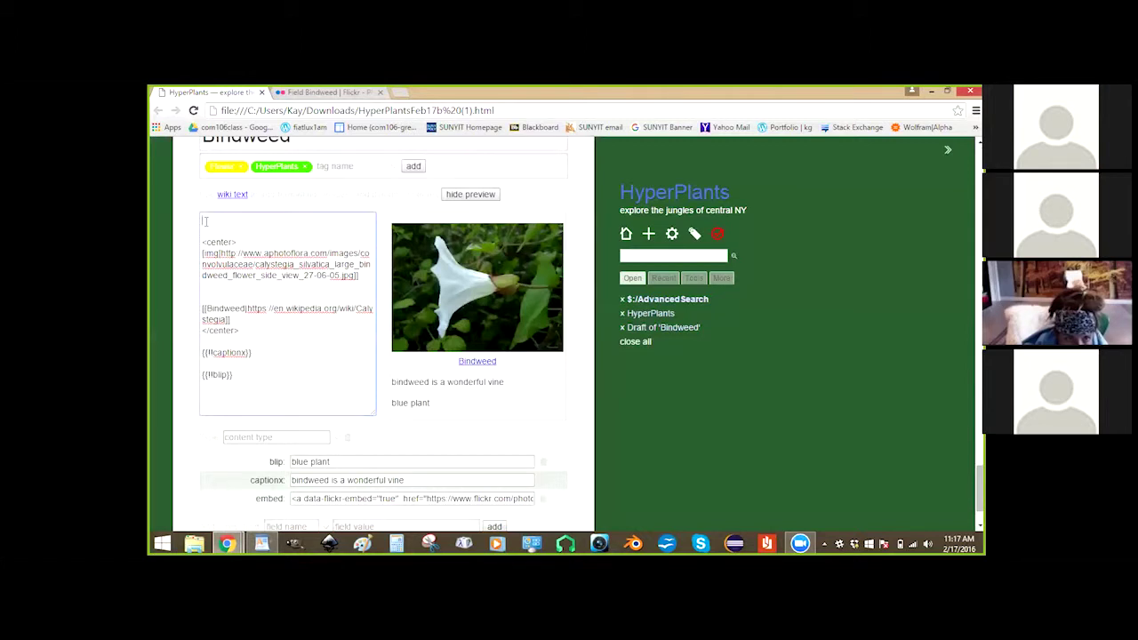
pyautogui.write('{{embed')
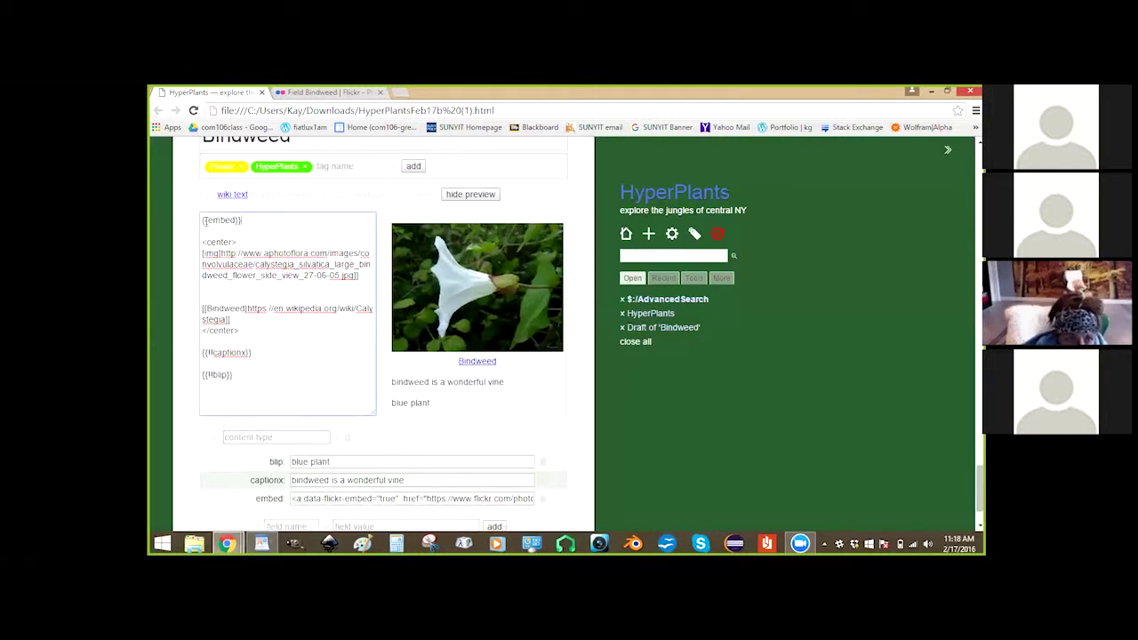
pyautogui.write('!!')
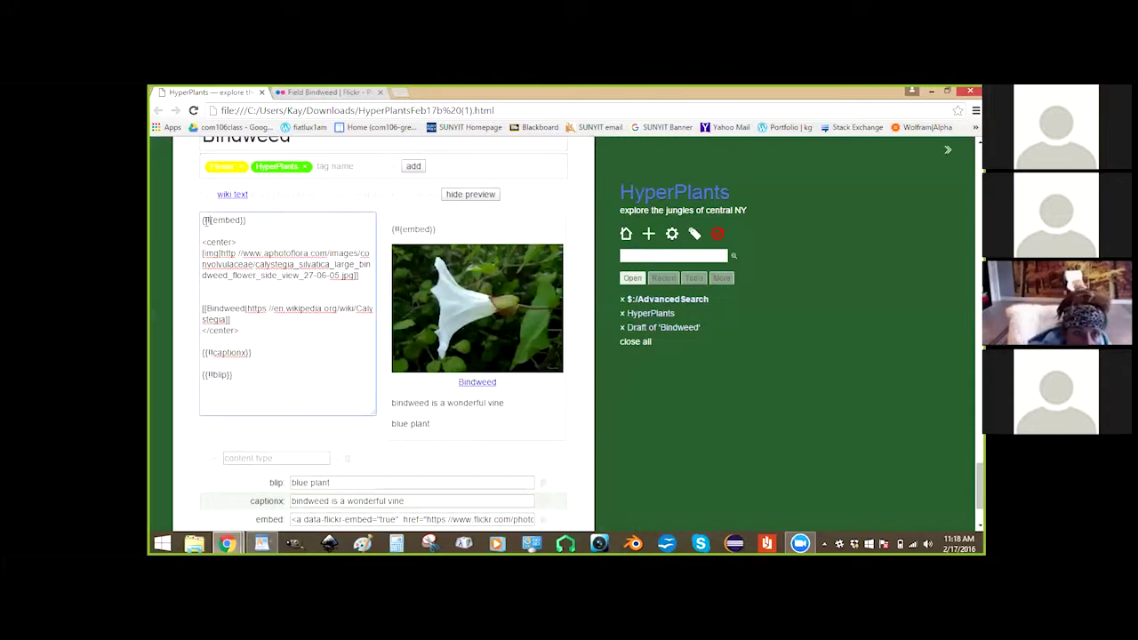
pyautogui.press('BackSpace')
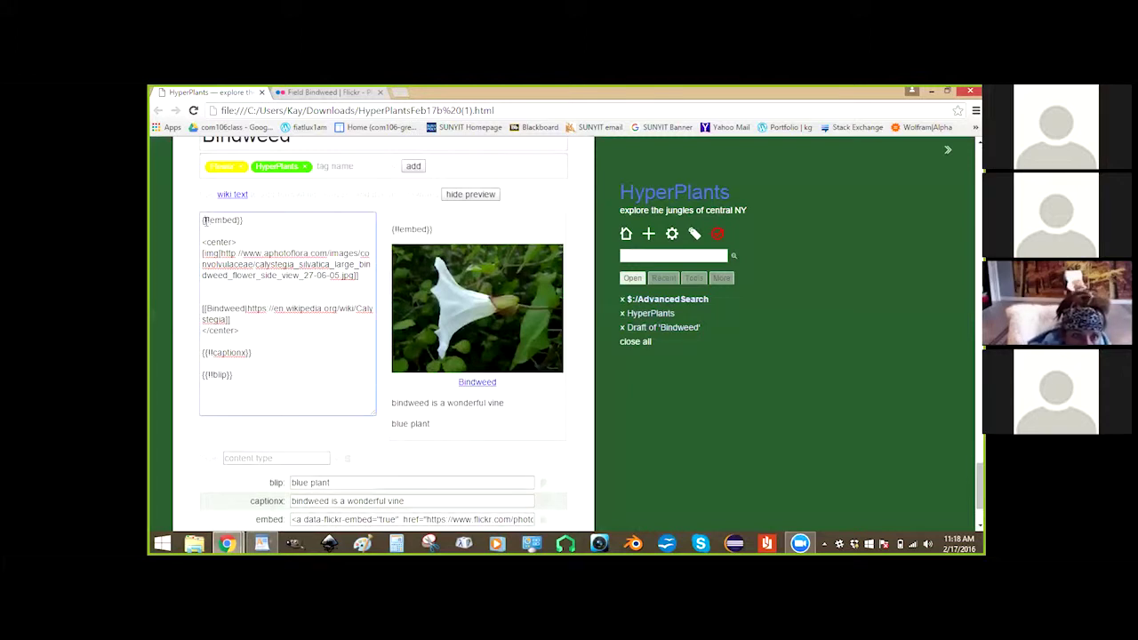
pyautogui.write('!')
# Check the embedded thumbnail in the Bindweed draft's preview and save the draft.
pyautogui.scroll(2, 283, 283)
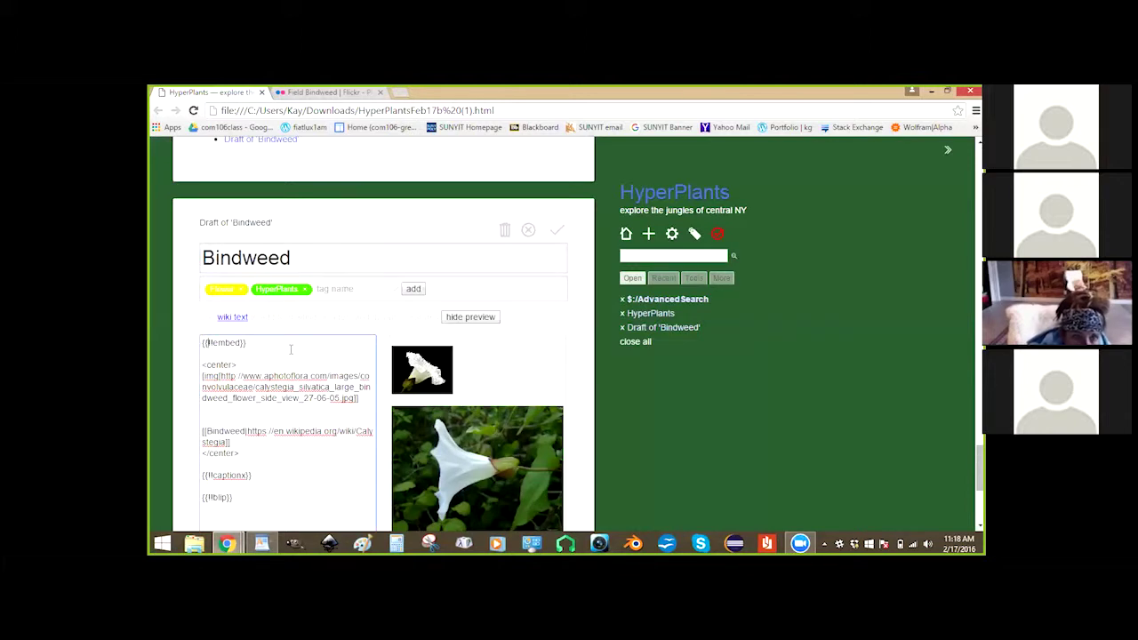
pyautogui.scroll(-1, 290, 351)
pyautogui.scroll(1, 291, 347)
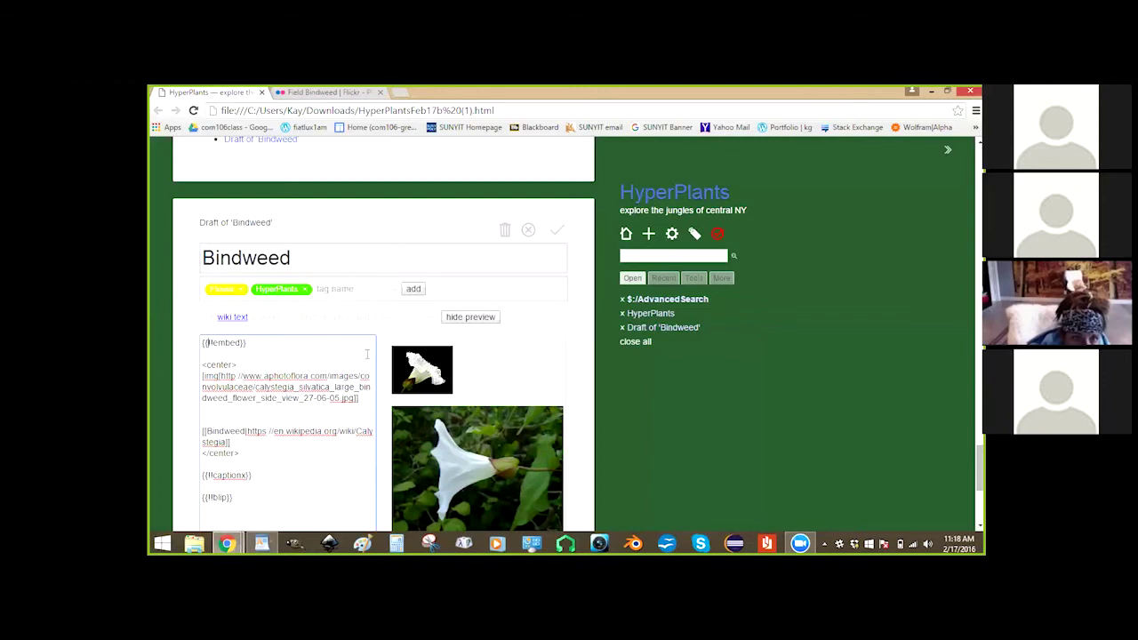
pyautogui.click(556, 231)
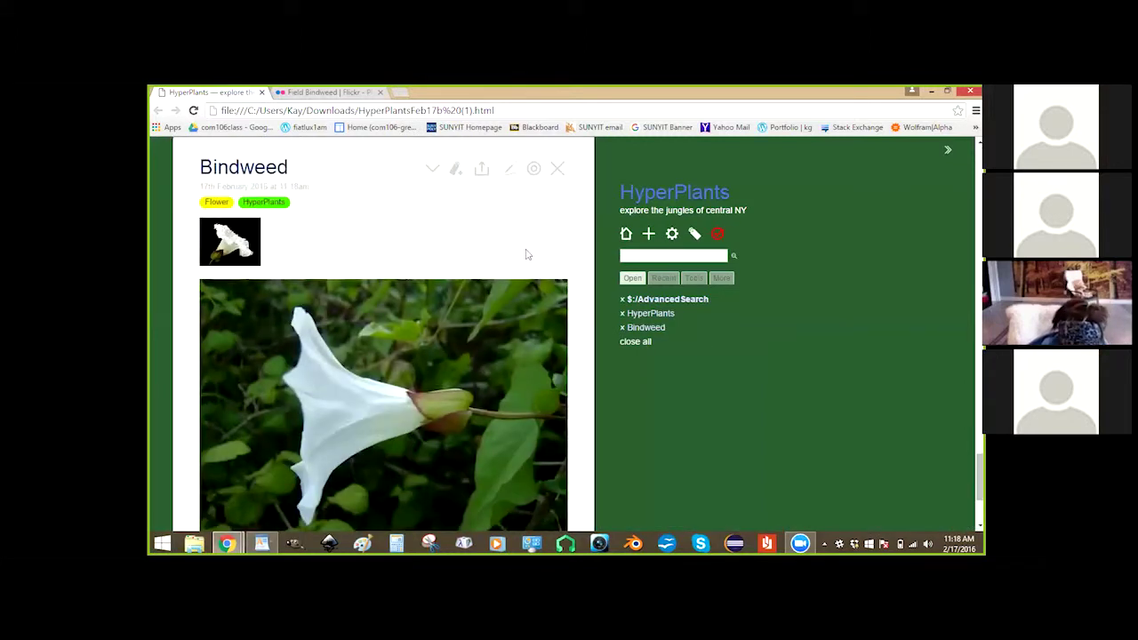
# Try to follow the Flickr link of the thumbnail in Bindweed, but stay on the wiki page.
pyautogui.click(299, 316)
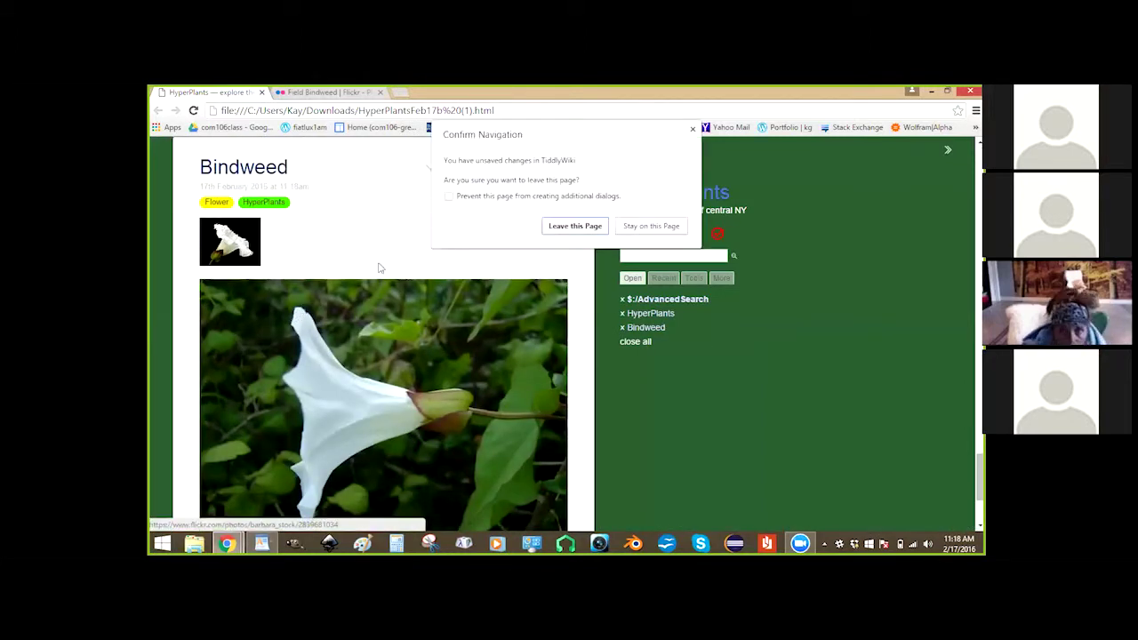
pyautogui.click(651, 227)
# Return to the HyperPlants list and go to the Bindweed tiddler through its thumbnail to review it.
pyautogui.scroll(2, 338, 253)
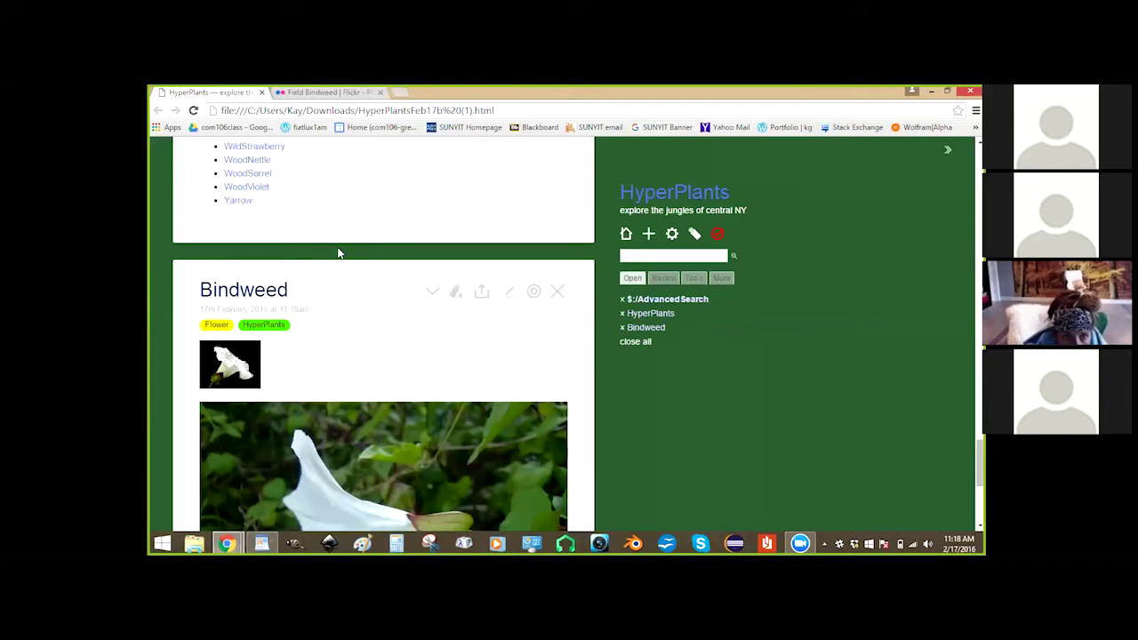
pyautogui.scroll(15, 338, 253)
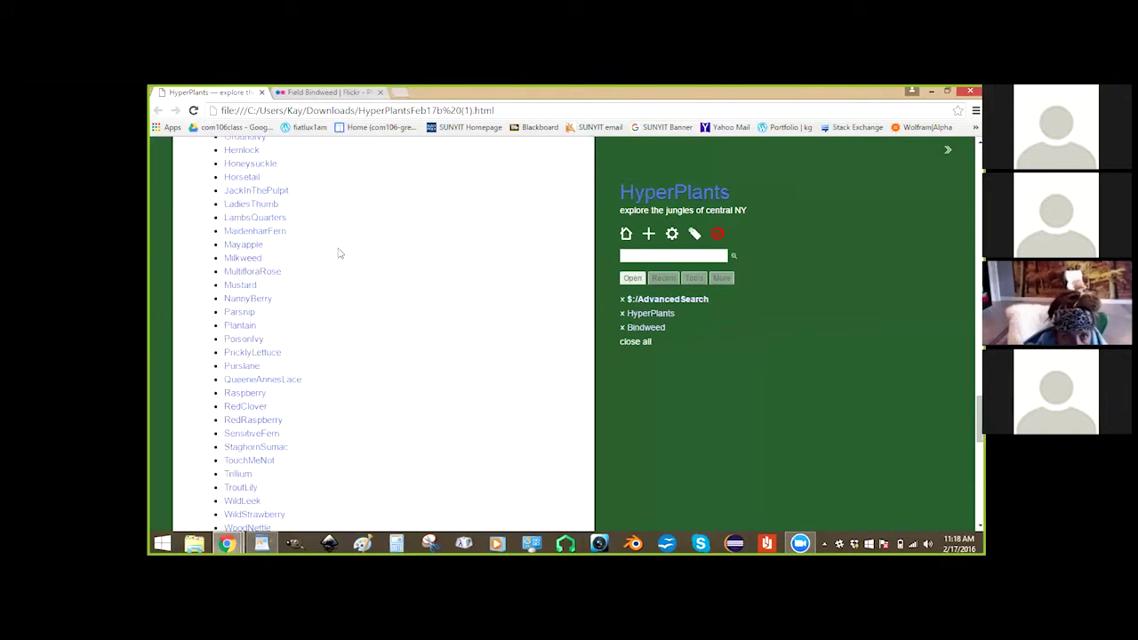
pyautogui.scroll(3, 338, 253)
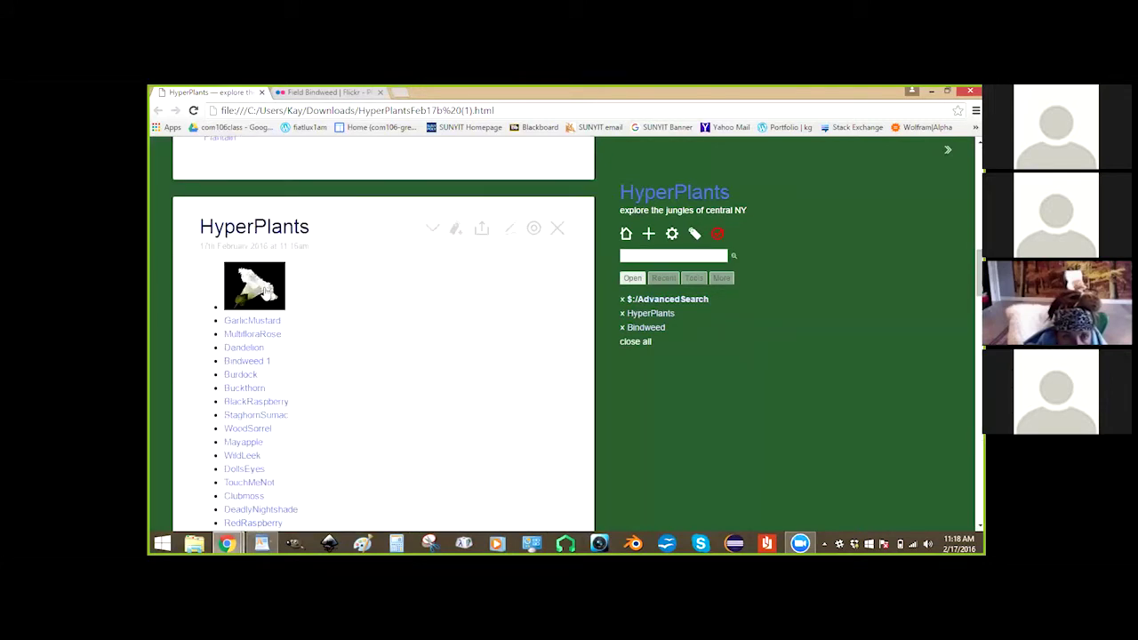
pyautogui.click(262, 297)
pyautogui.scroll(-3, 348, 262)
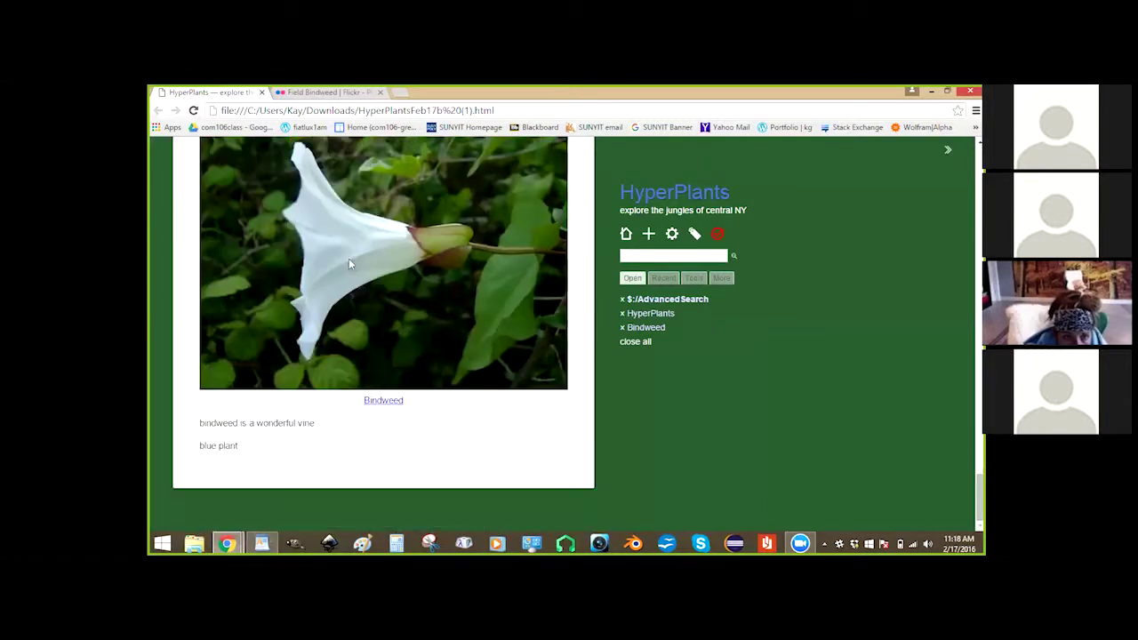
pyautogui.scroll(4, 350, 263)
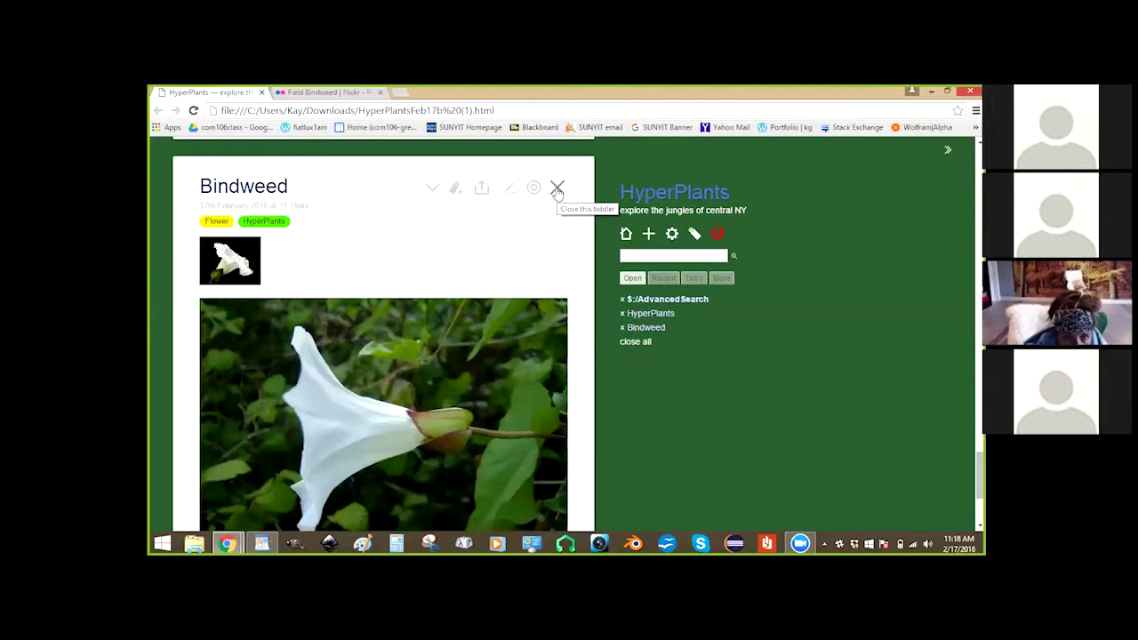
# Reopen the Bindweed tiddler for editing and look over its wikitext and preview.
pyautogui.scroll(10, 549, 199)
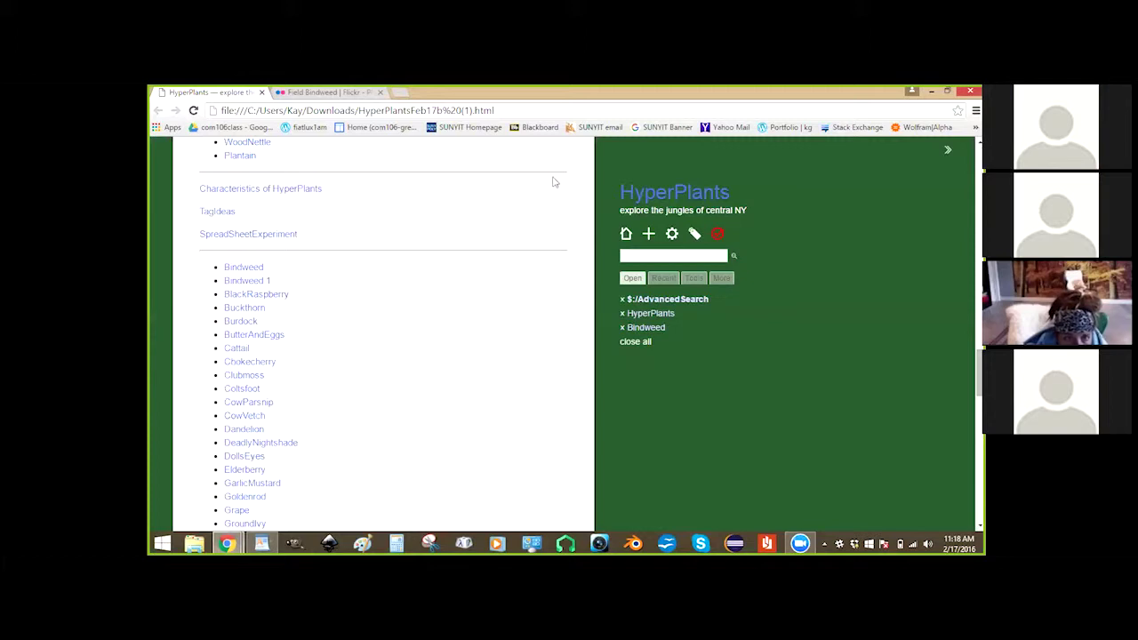
pyautogui.scroll(-10, 556, 185)
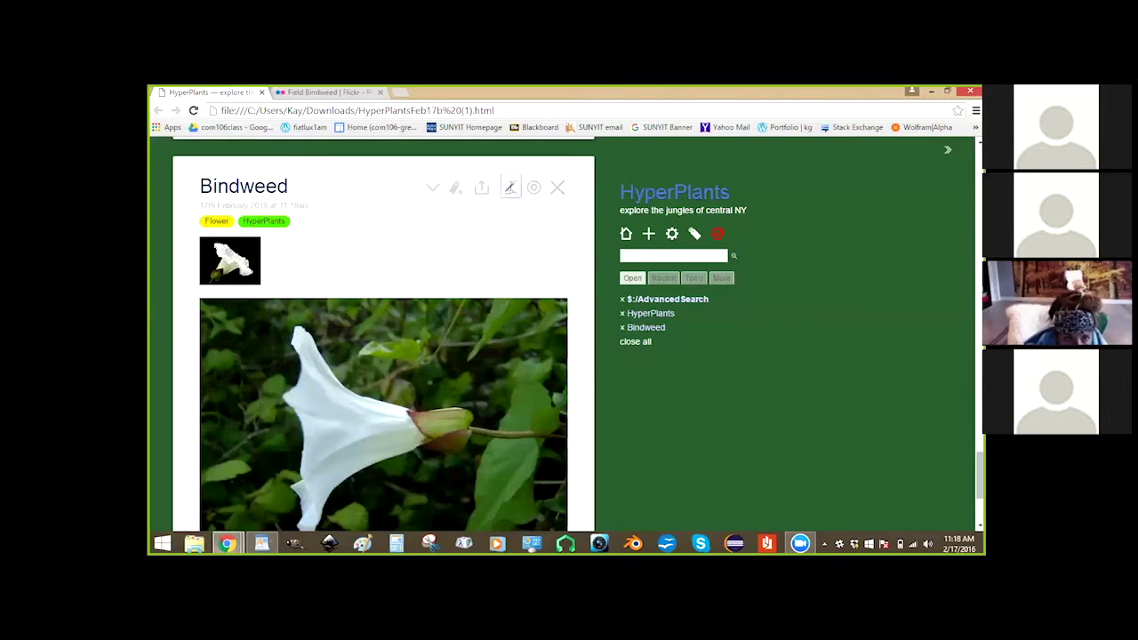
pyautogui.click(510, 189)
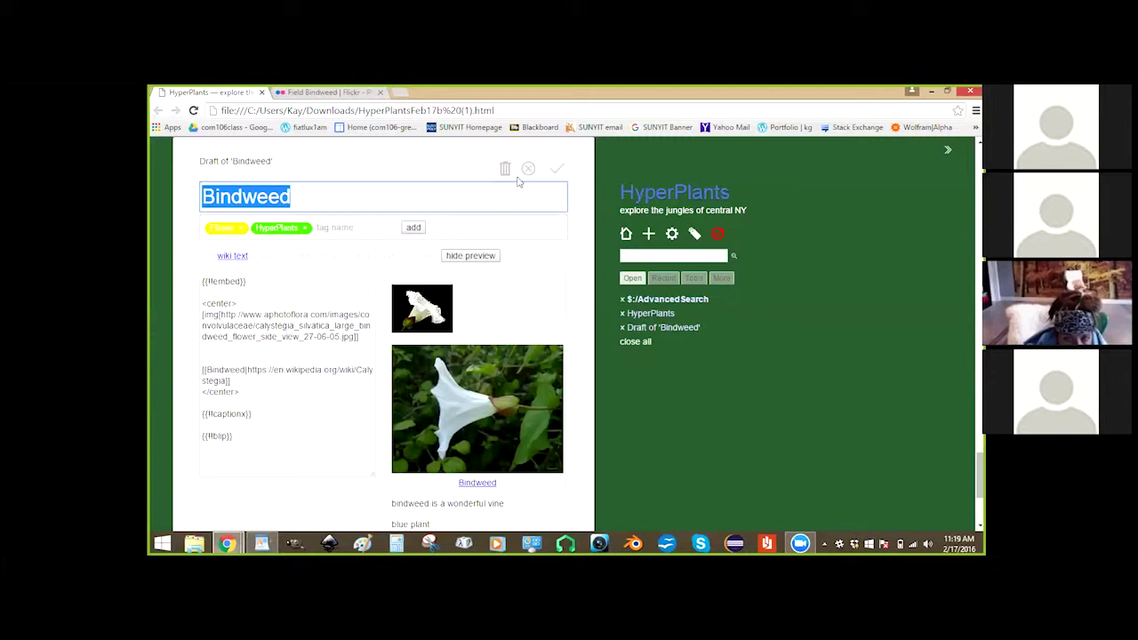
pyautogui.scroll(-1, 445, 260)
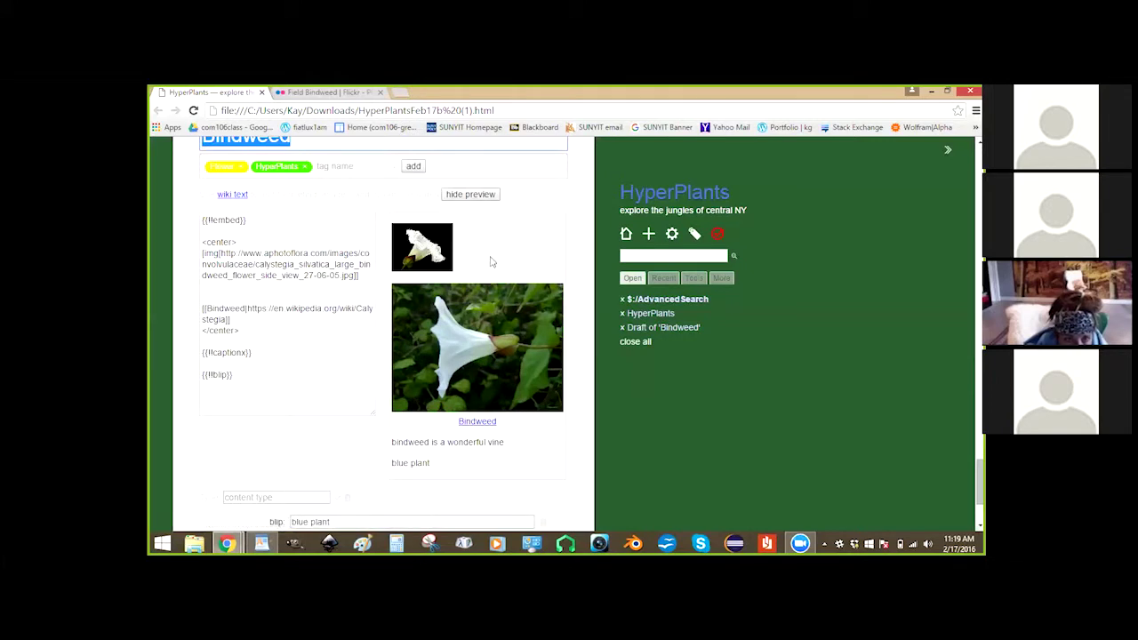
pyautogui.scroll(1, 491, 258)
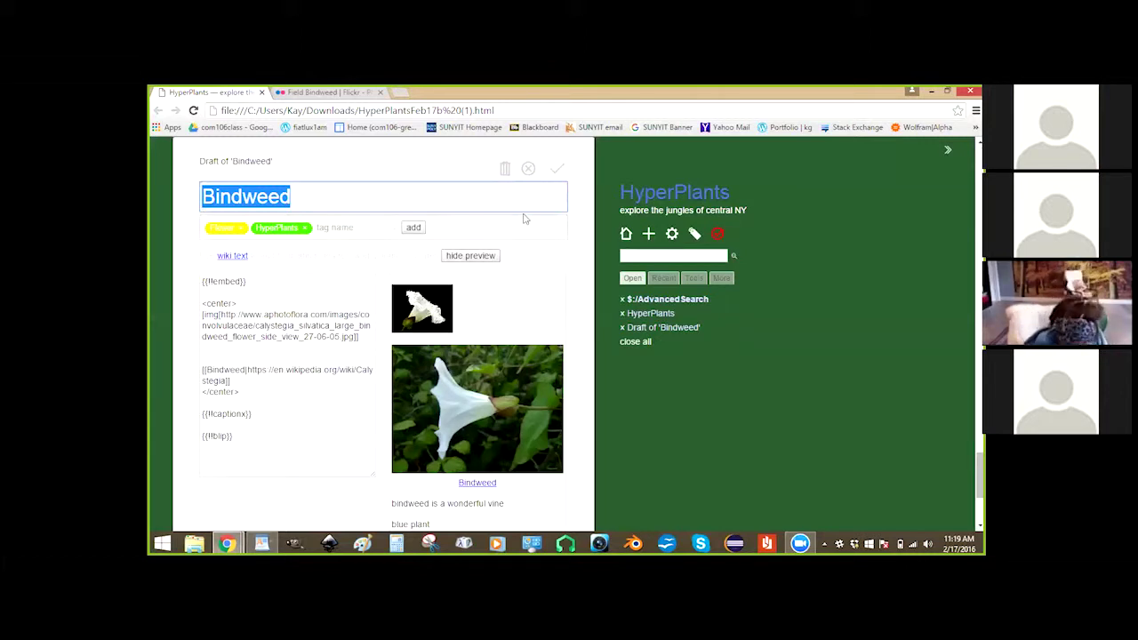
# Look over the HyperPlants lists and the advanced search results while the Bindweed draft is open.
pyautogui.scroll(5, 525, 219)
pyautogui.scroll(10, 524, 220)
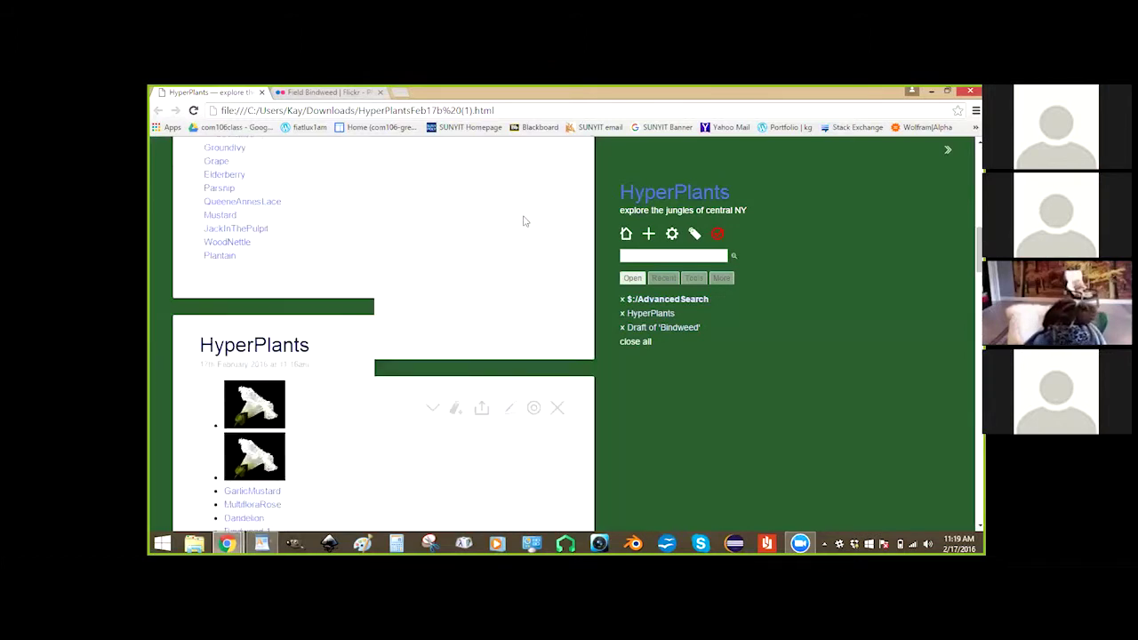
pyautogui.scroll(3, 524, 221)
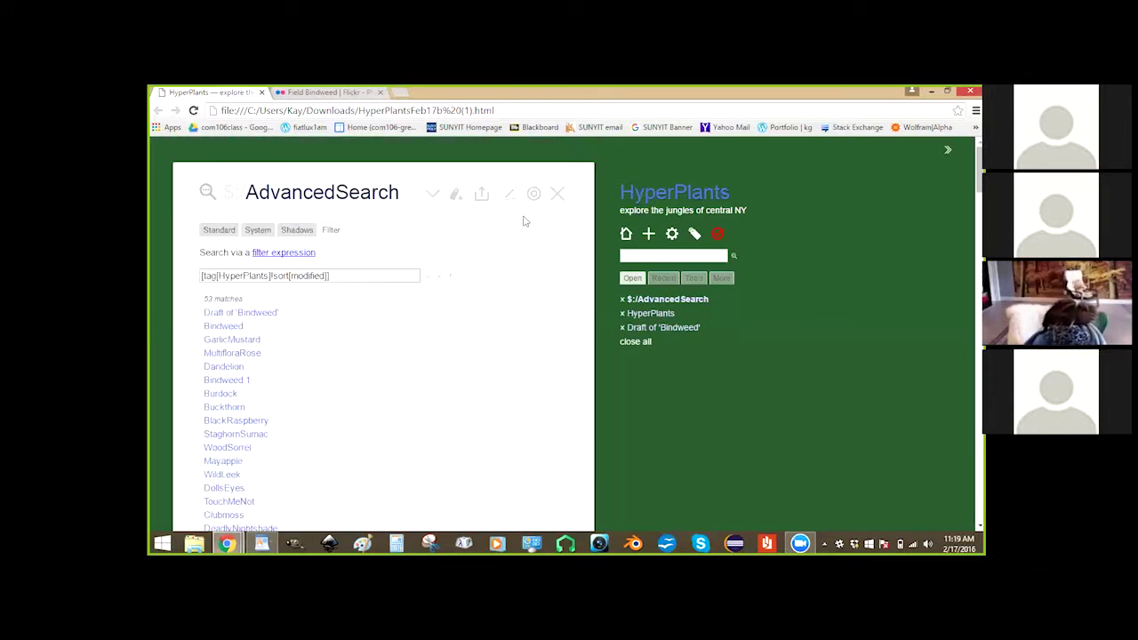
pyautogui.scroll(-15, 525, 221)
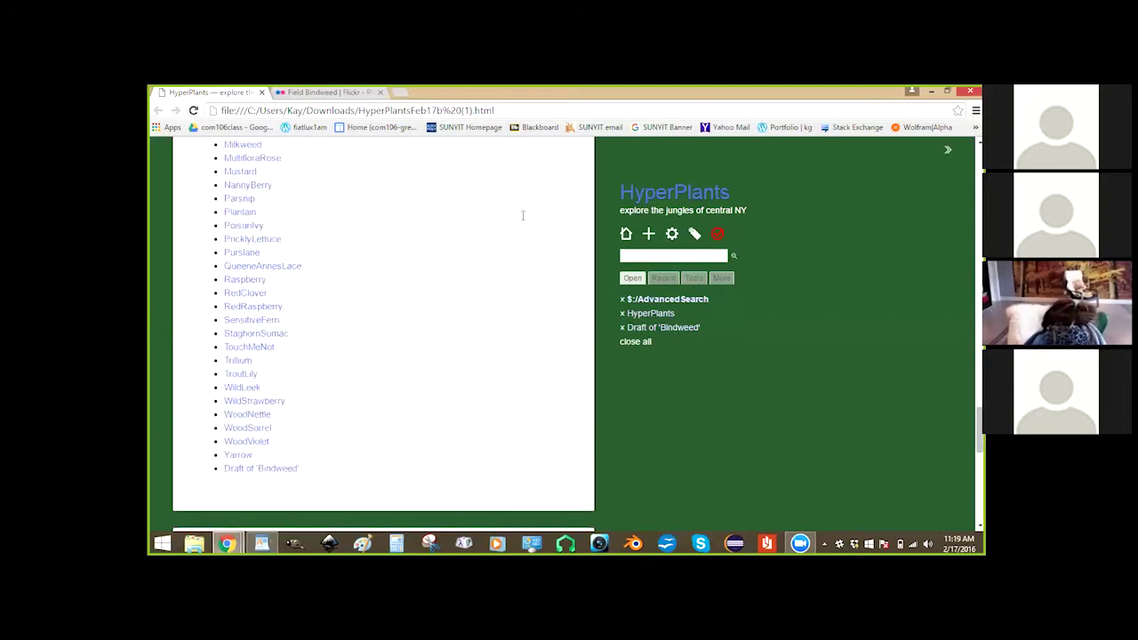
pyautogui.scroll(-10, 523, 215)
# Search the wiki for "macro" and clear the search.
pyautogui.click(629, 256)
pyautogui.write('macro')
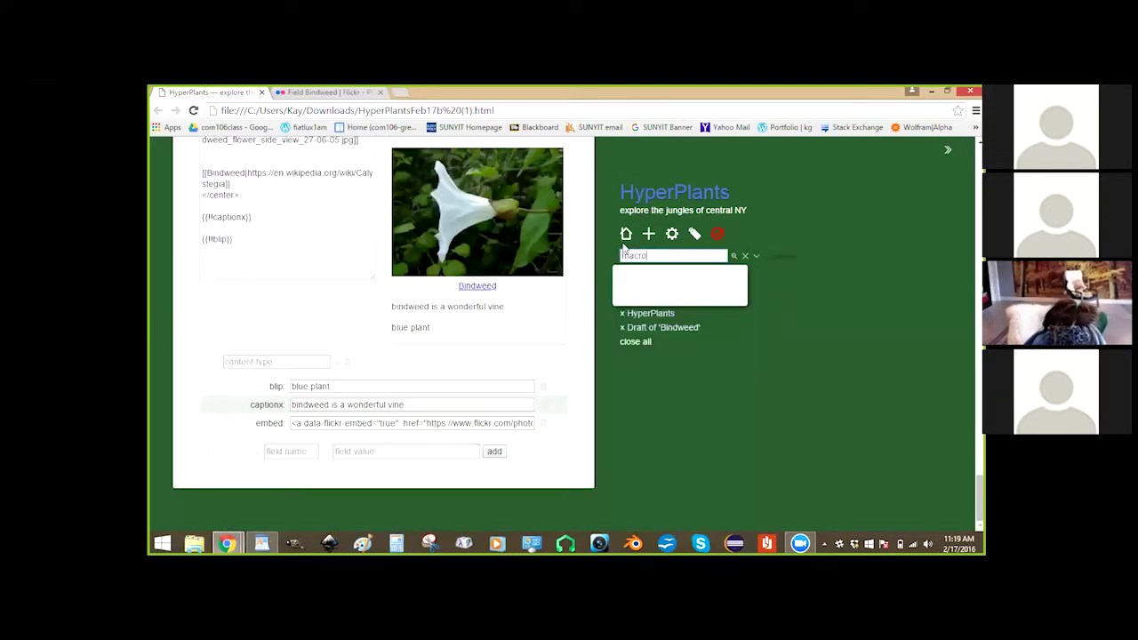
pyautogui.doubleClick(634, 257)
pyautogui.click(733, 256)
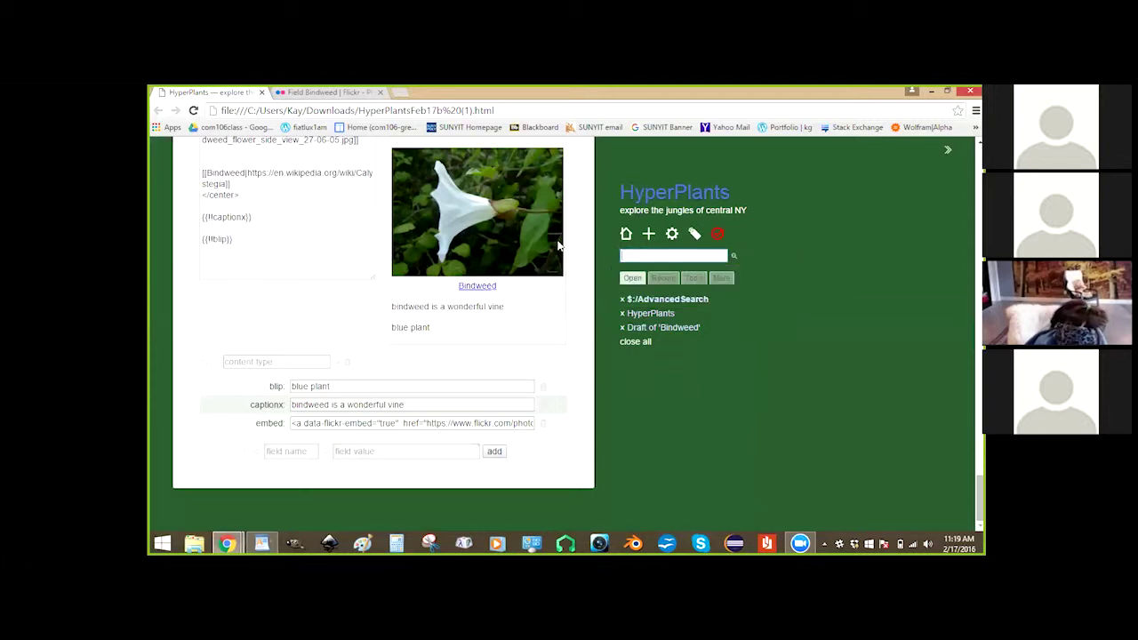
# Look through the wiki's recent tiddlers and its full tiddler list for the list macro.
pyautogui.click(659, 278)
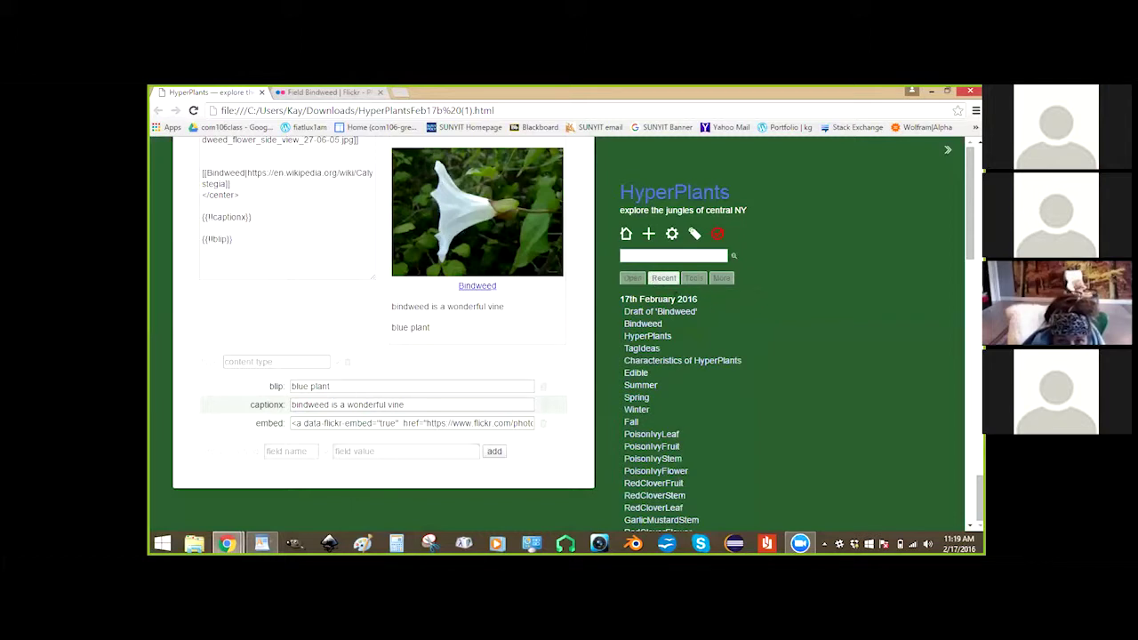
pyautogui.scroll(-5, 676, 299)
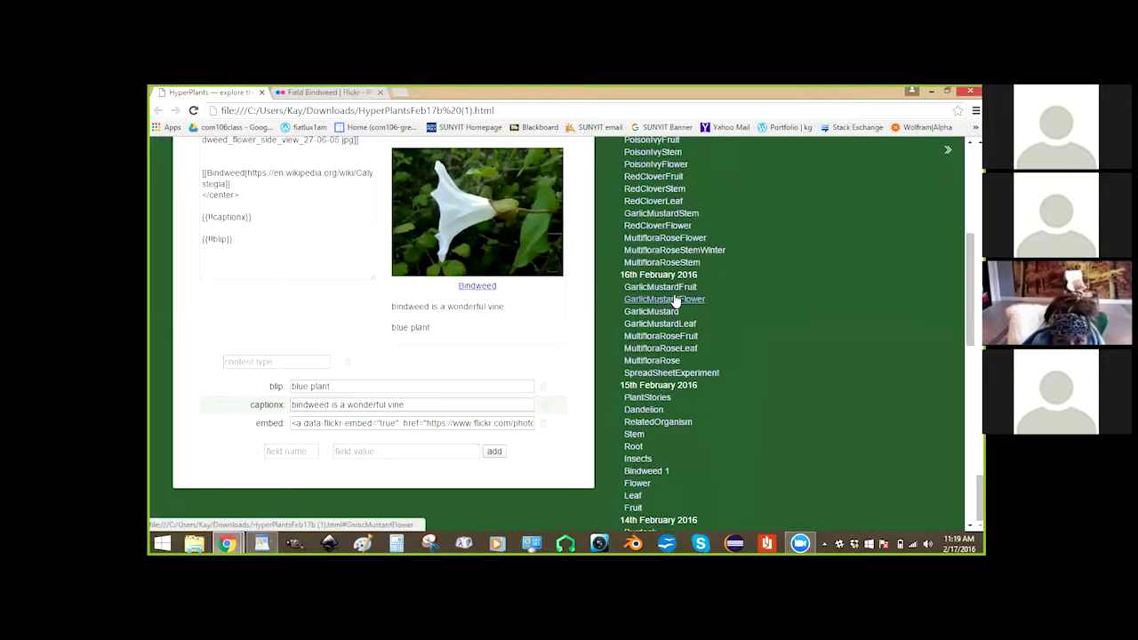
pyautogui.scroll(6, 676, 298)
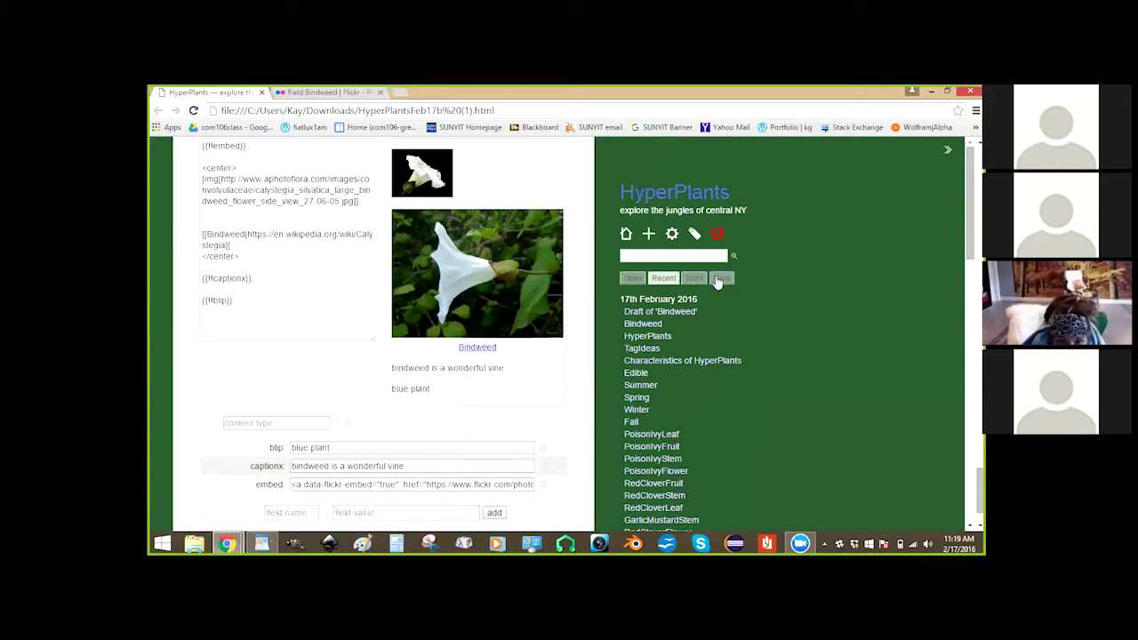
pyautogui.click(719, 279)
pyautogui.click(648, 311)
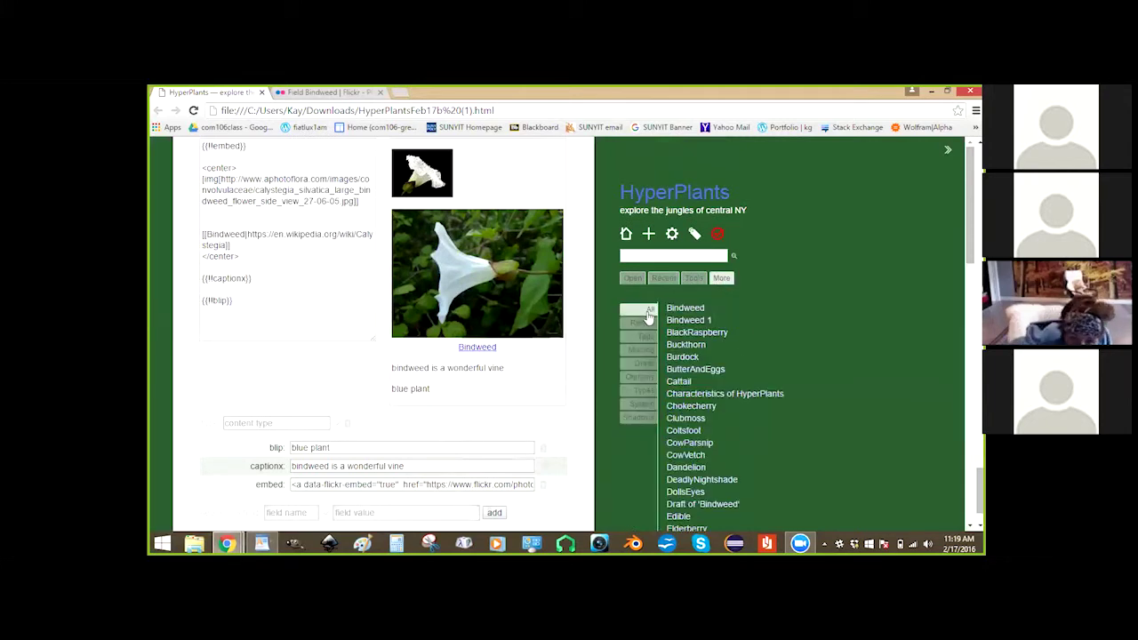
pyautogui.scroll(-5, 689, 323)
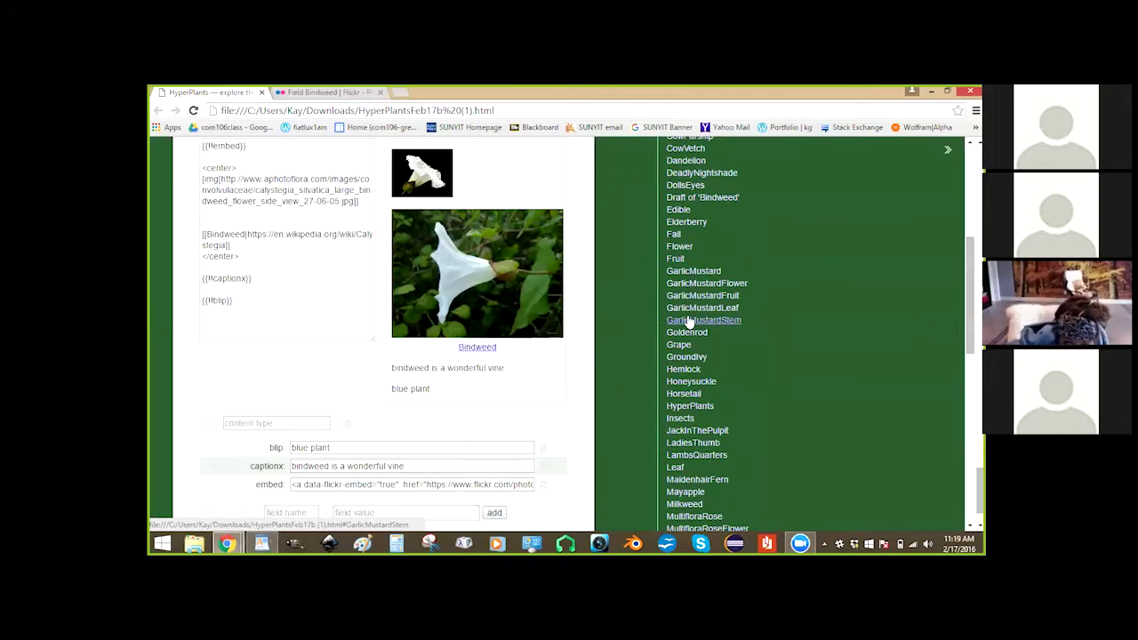
pyautogui.scroll(-2, 689, 323)
pyautogui.scroll(-3, 689, 322)
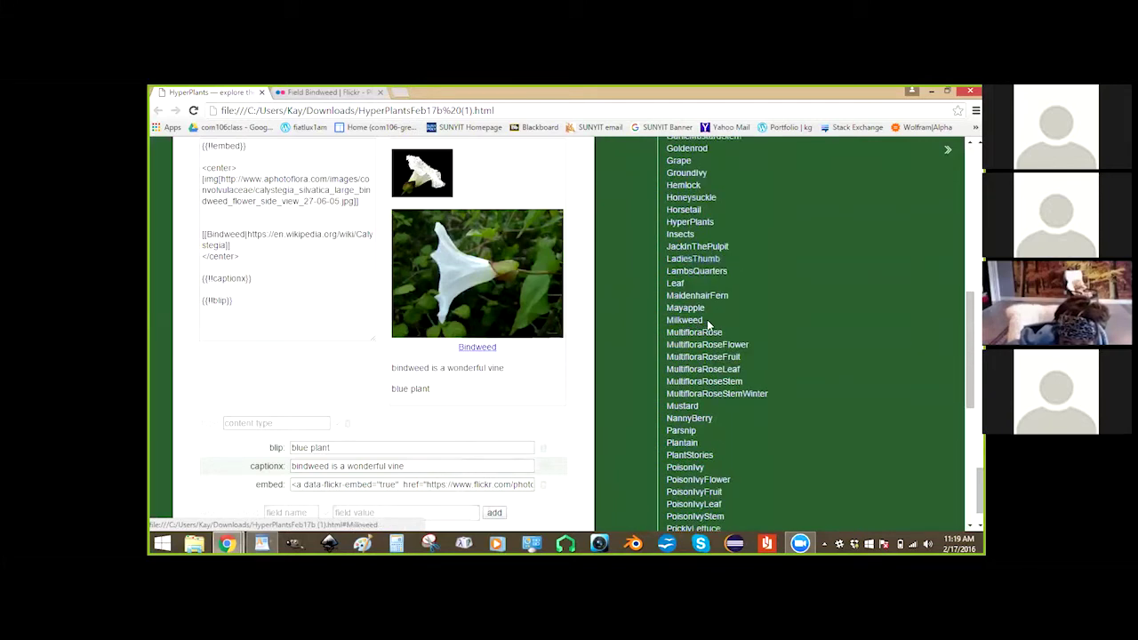
pyautogui.scroll(-2, 707, 319)
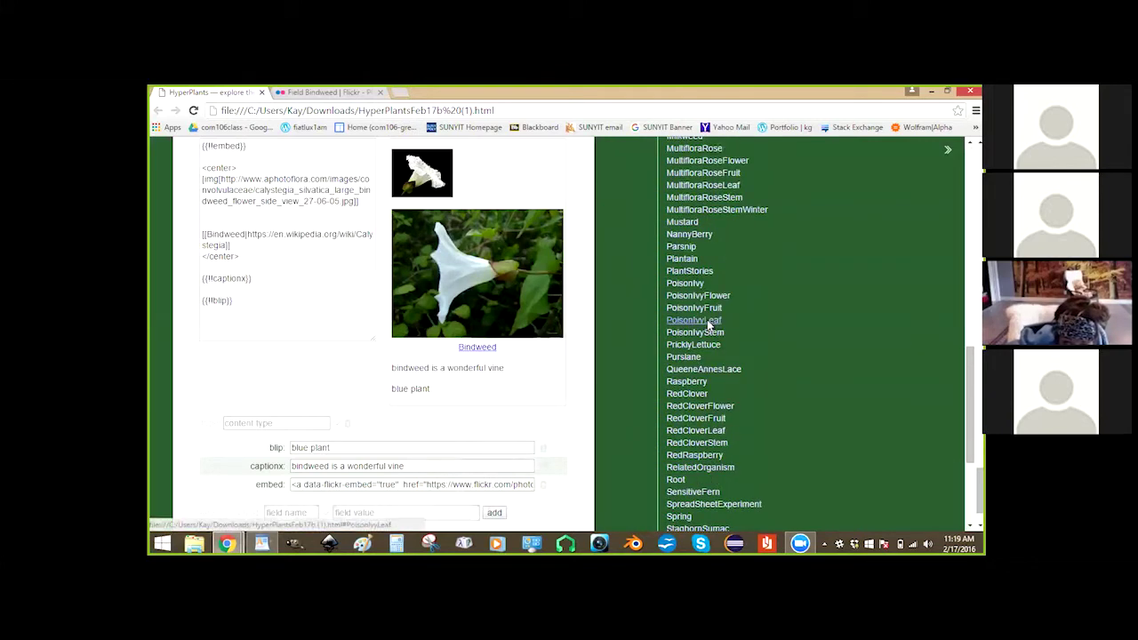
pyautogui.scroll(-2, 710, 319)
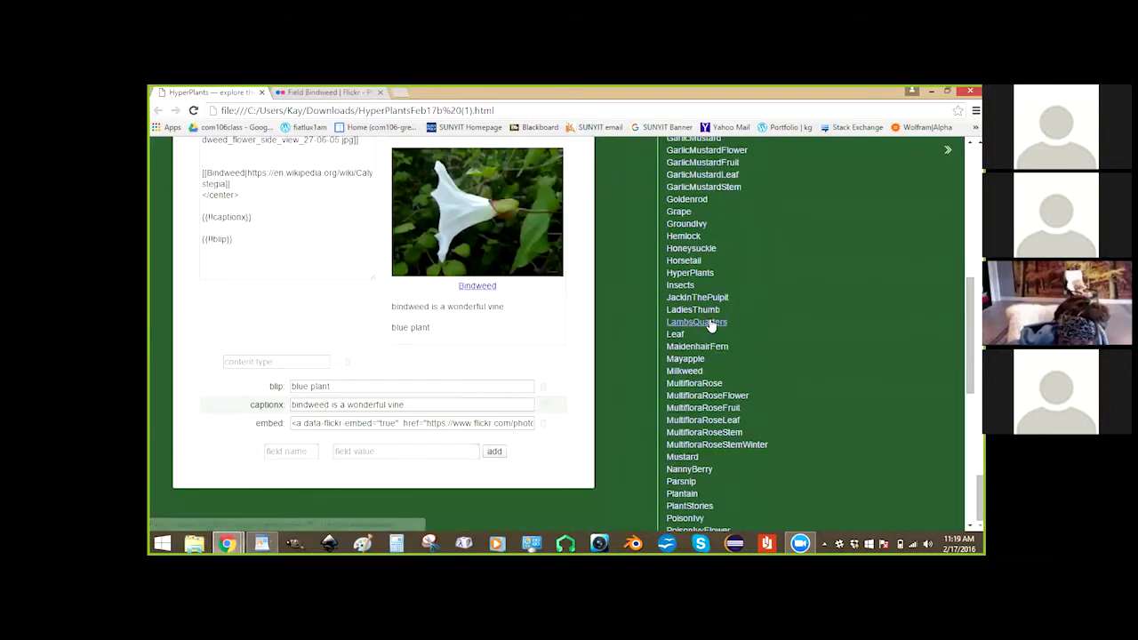
pyautogui.click(711, 327)
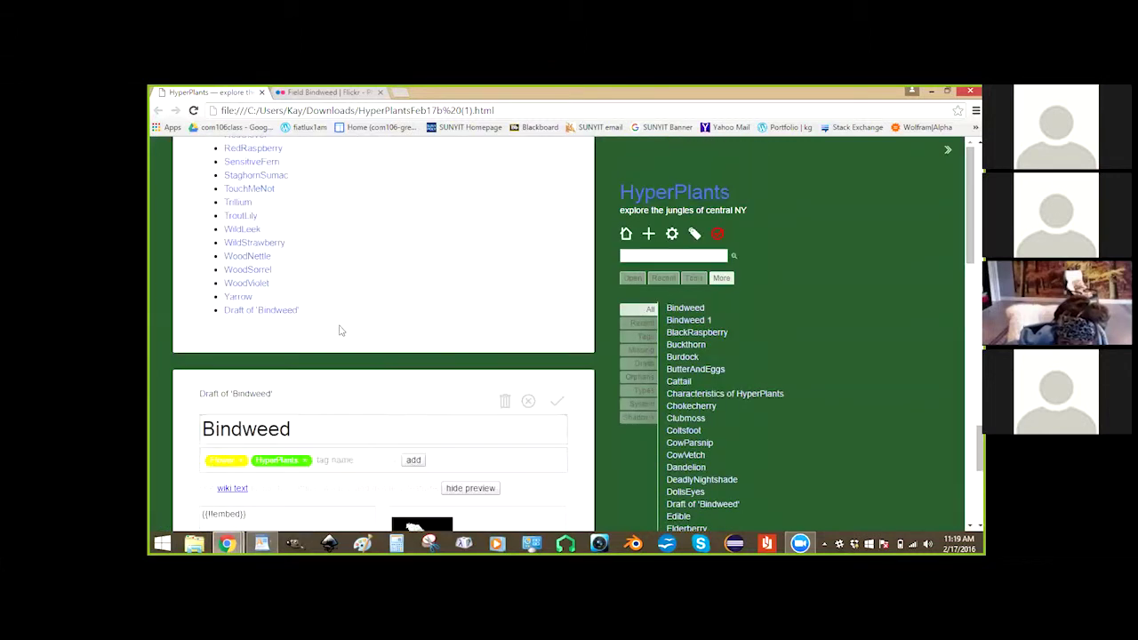
pyautogui.scroll(1, 339, 331)
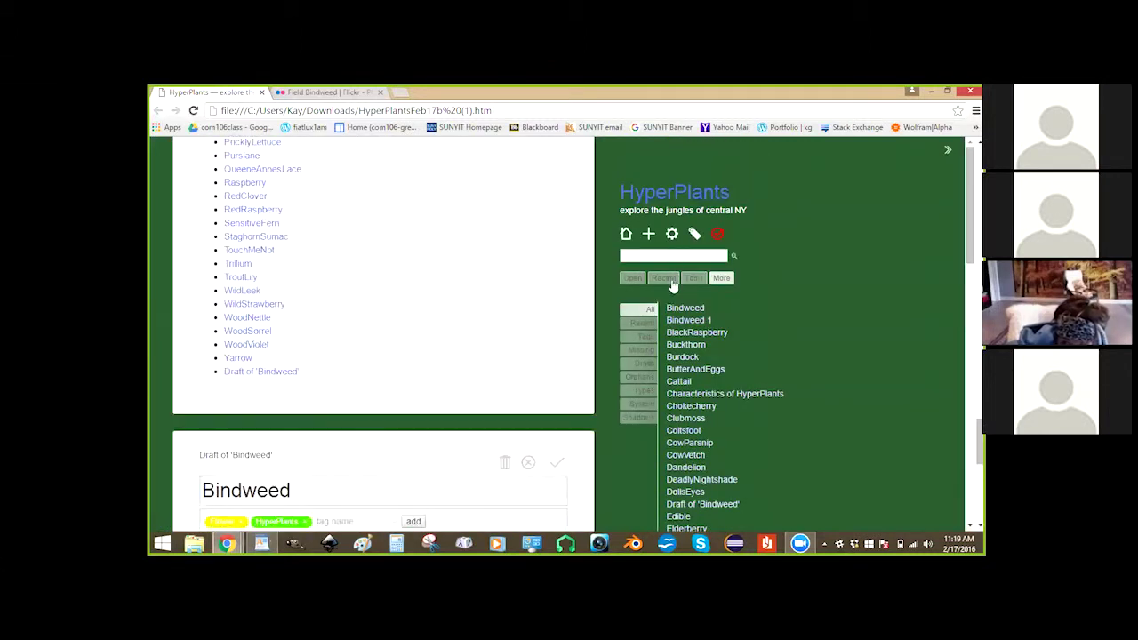
# Search the HyperPlants wiki for "designwrite macros".
pyautogui.click(642, 255)
pyautogui.write('designwri')
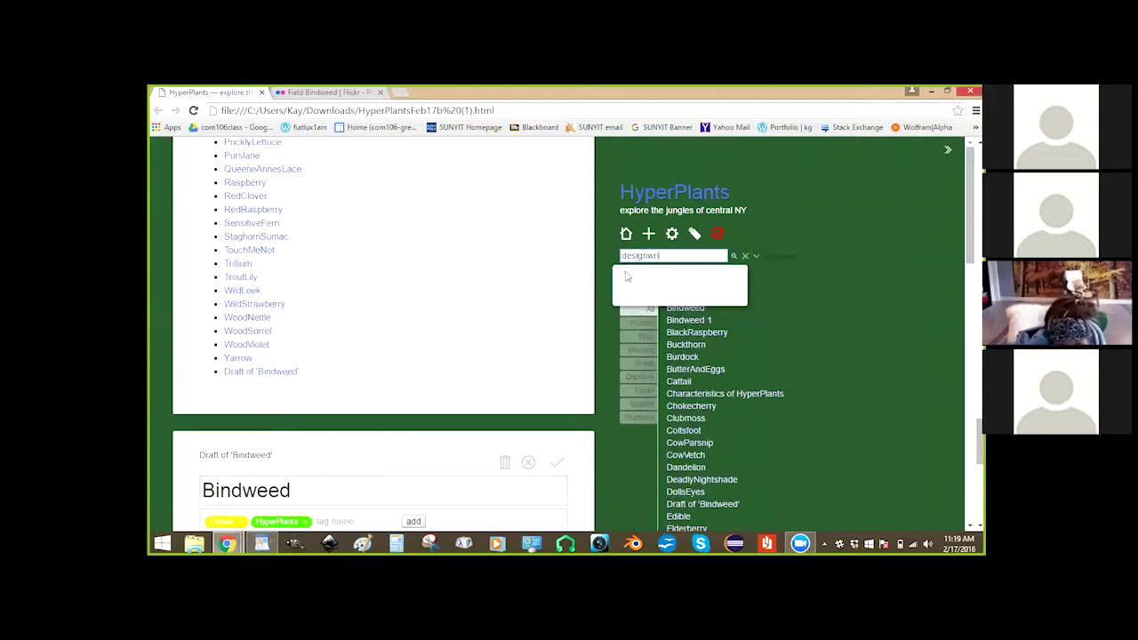
pyautogui.write('te')
pyautogui.write(' mad')
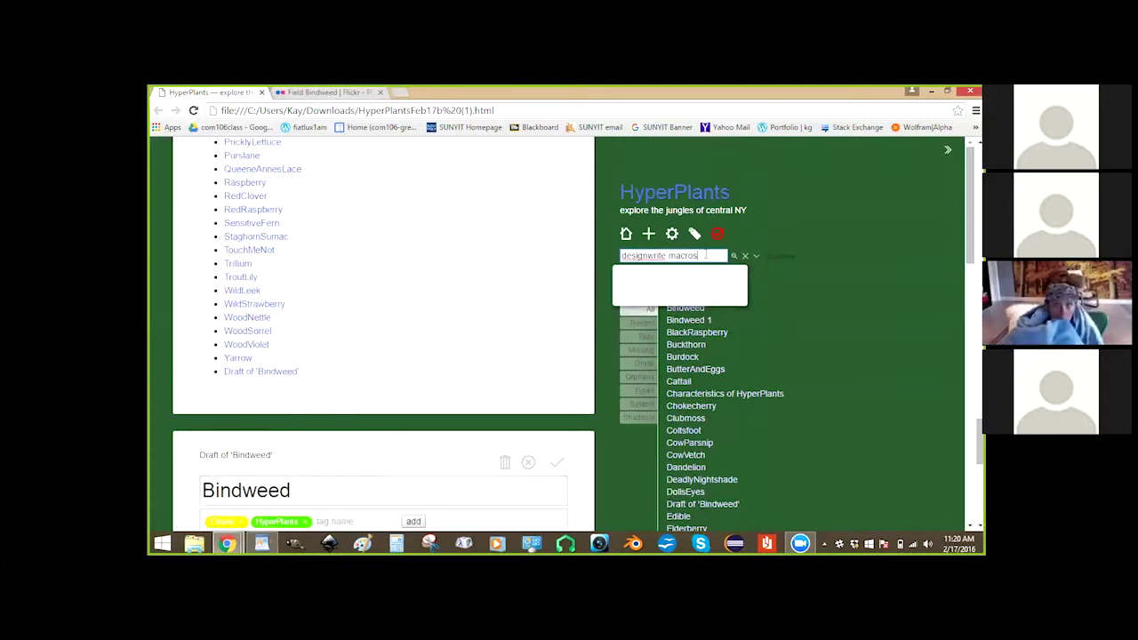
pyautogui.scroll(-2, 351, 372)
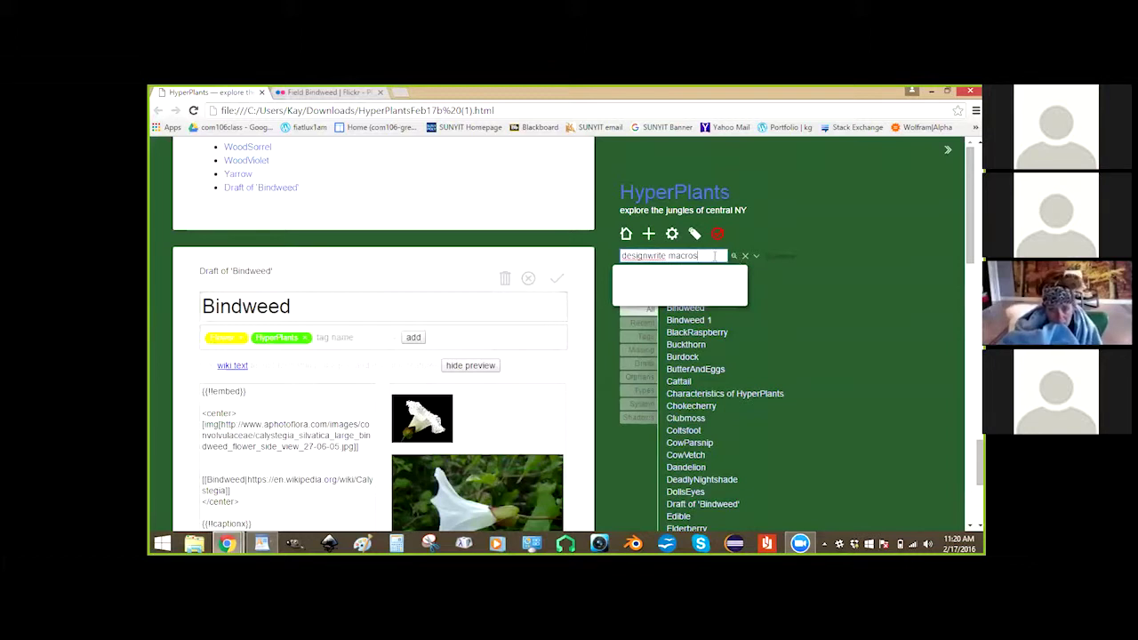
# Replace the search text with "shado" and cut it back to "s".
pyautogui.moveTo(710, 255); pyautogui.dragTo(669, 256)
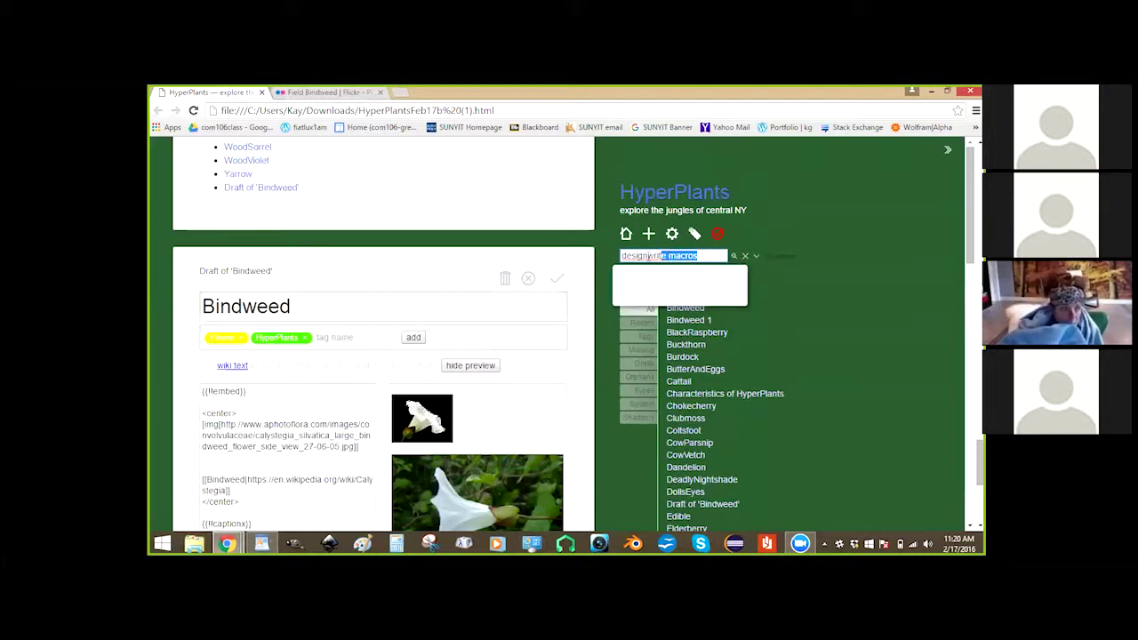
pyautogui.press('BackSpace')
pyautogui.moveTo(650, 255); pyautogui.dragTo(564, 238)
pyautogui.write('shadow')
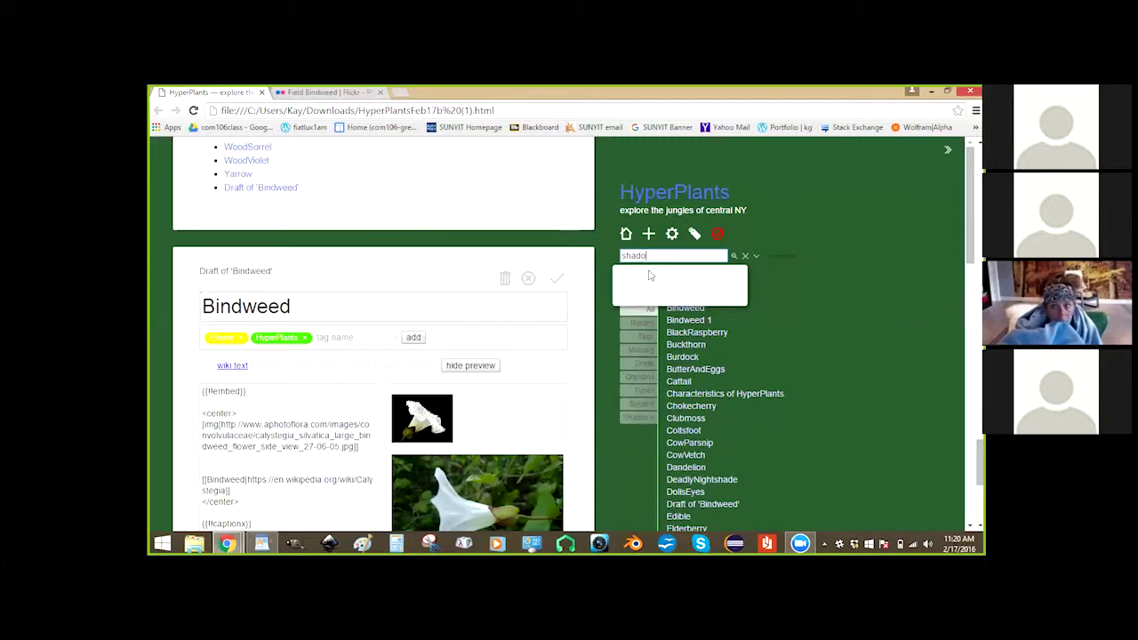
pyautogui.press('BackSpace')
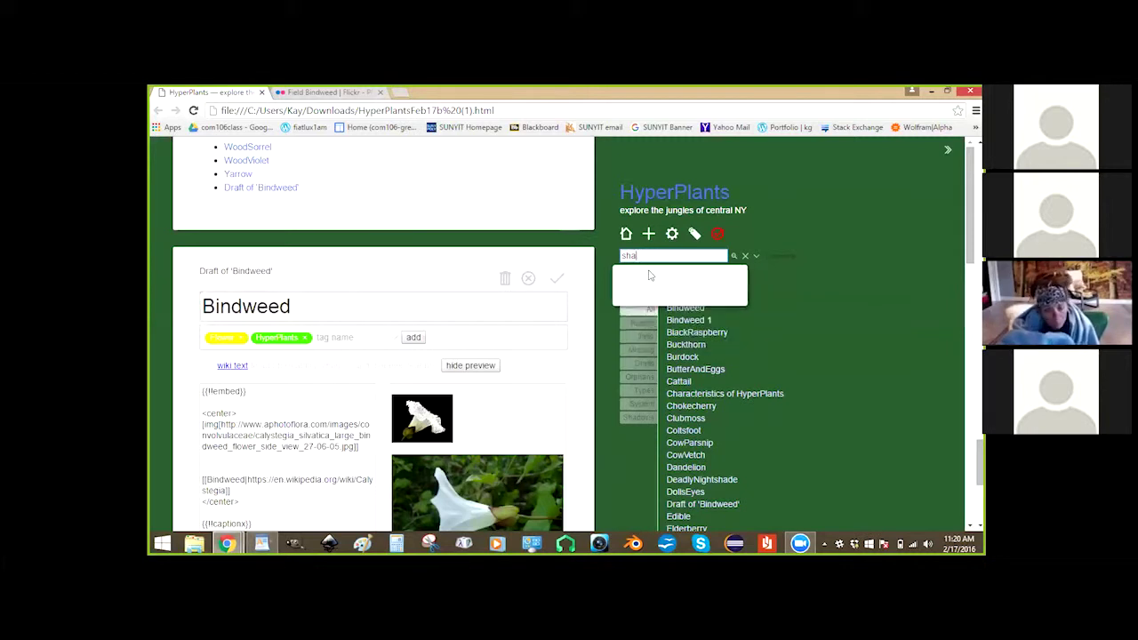
pyautogui.write('do')
pyautogui.press('BackSpace')
pyautogui.press('BackSpace')
pyautogui.press('BackSpace')
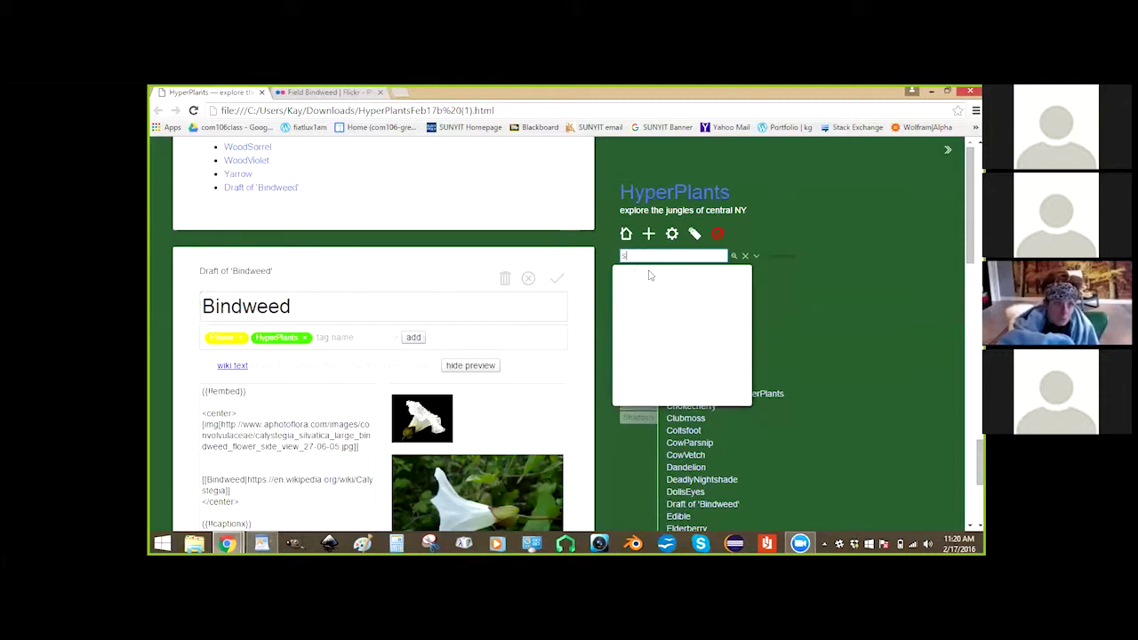
# Switch to the DesignWrite wiki window and look over Messing with List Macros and the tiddlers down to TiddlyWiki Playground.
pyautogui.doubleClick(388, 100)
pyautogui.click(438, 108)
pyautogui.scroll(-15, 362, 261)
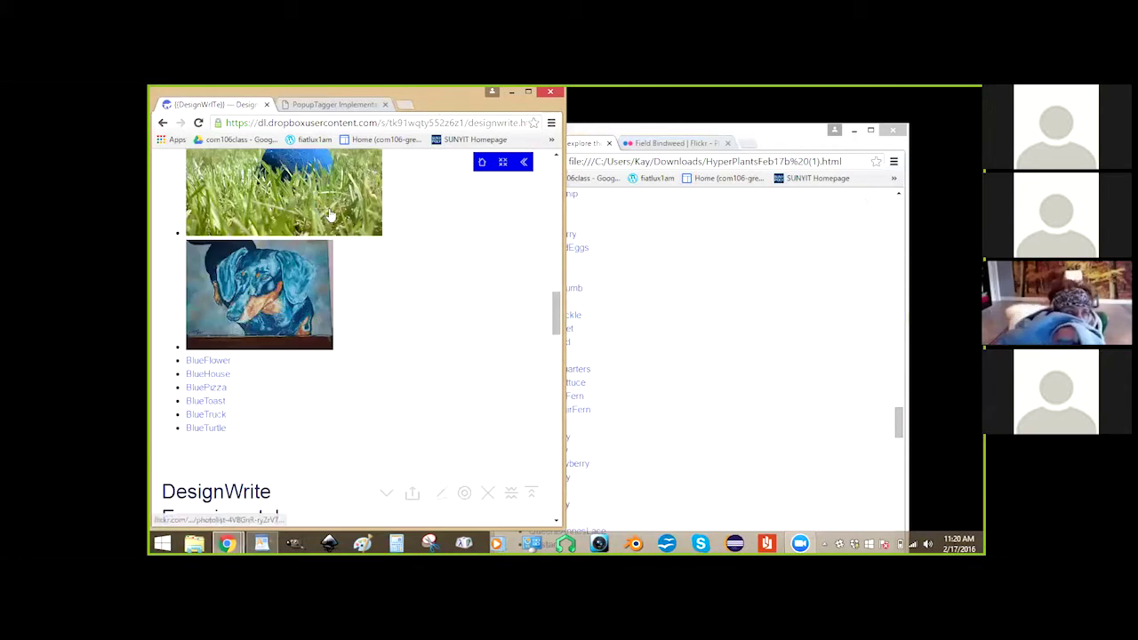
pyautogui.scroll(-3, 330, 215)
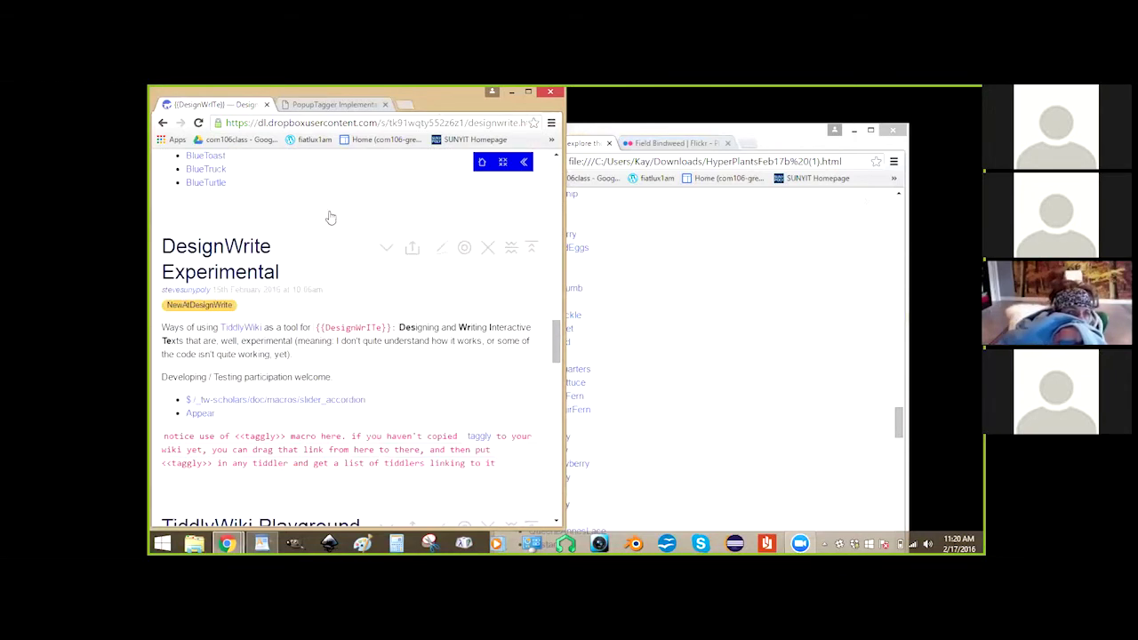
pyautogui.scroll(10, 329, 215)
pyautogui.scroll(2, 329, 215)
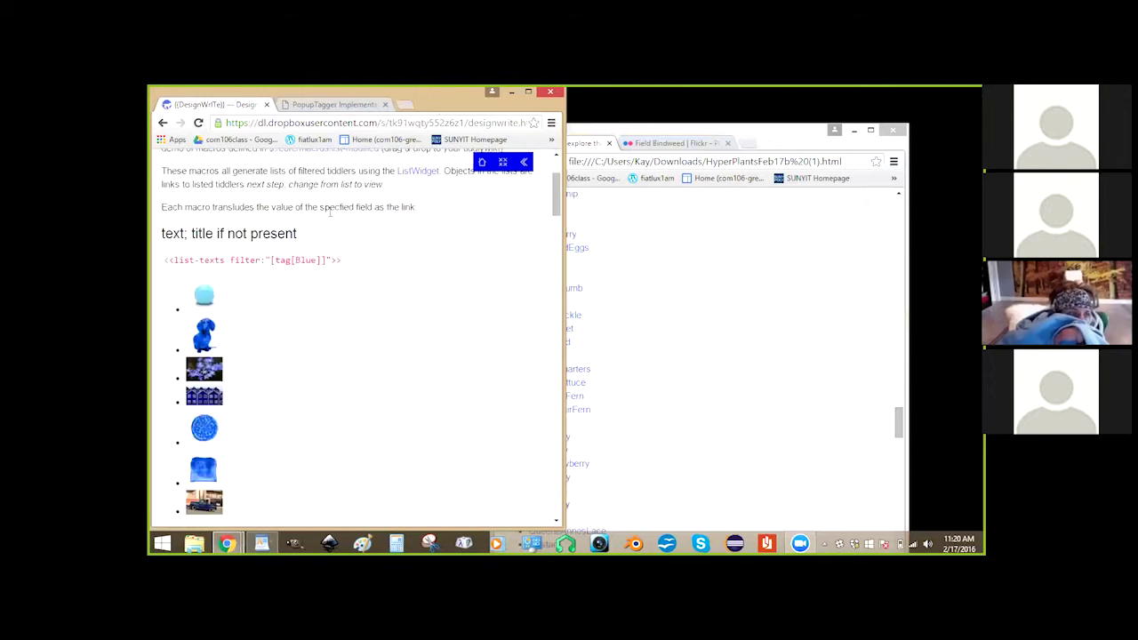
pyautogui.scroll(2, 329, 214)
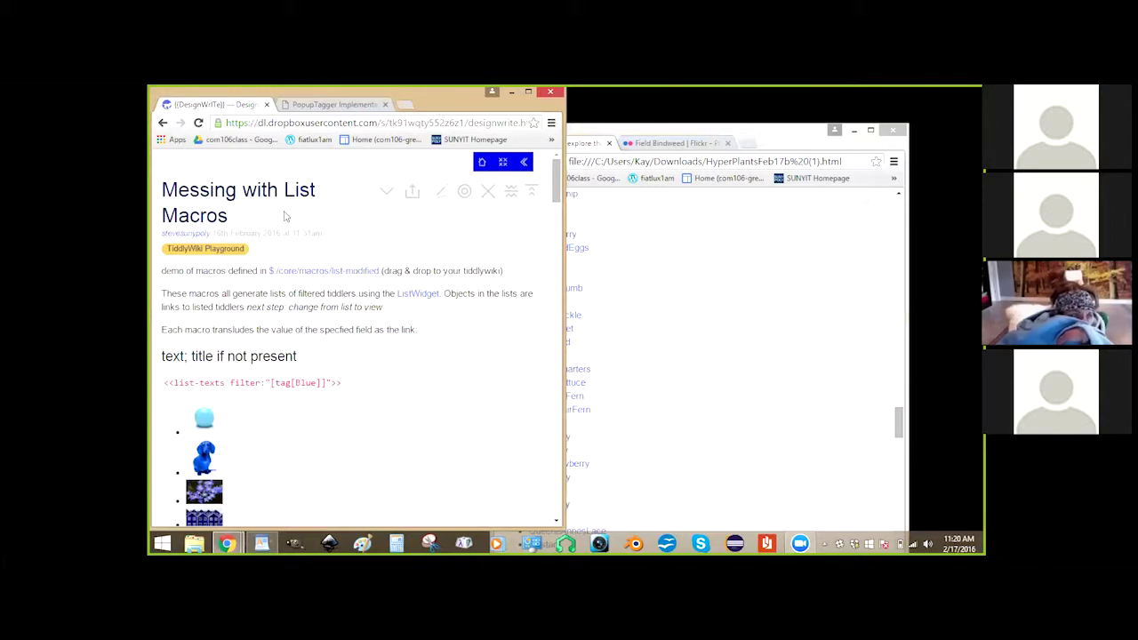
pyautogui.scroll(-12, 287, 214)
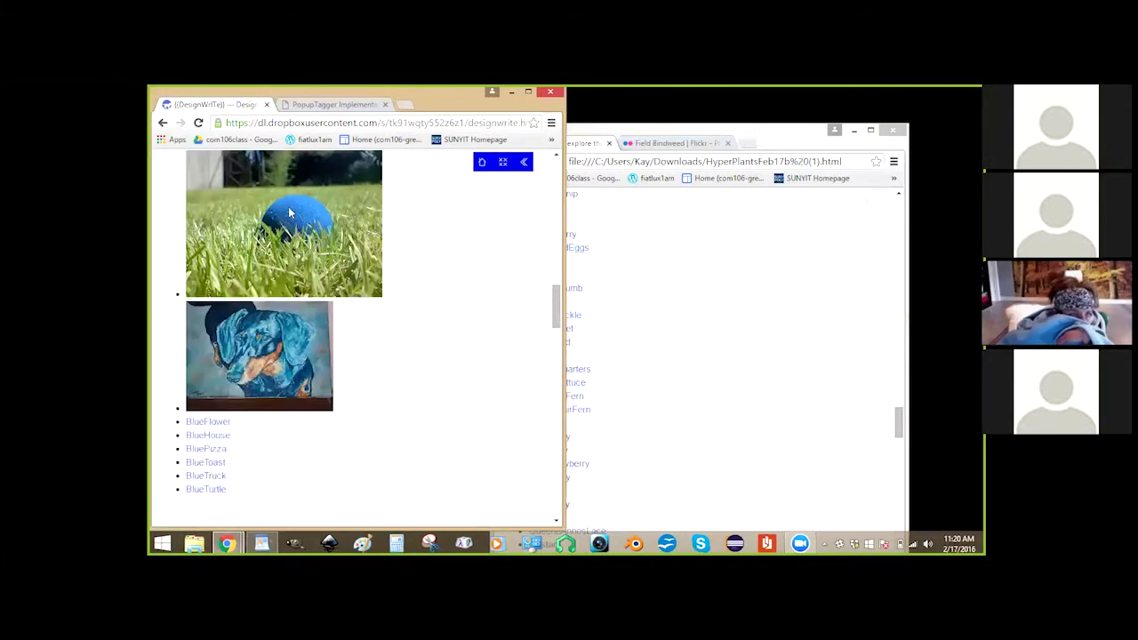
pyautogui.scroll(-12, 290, 214)
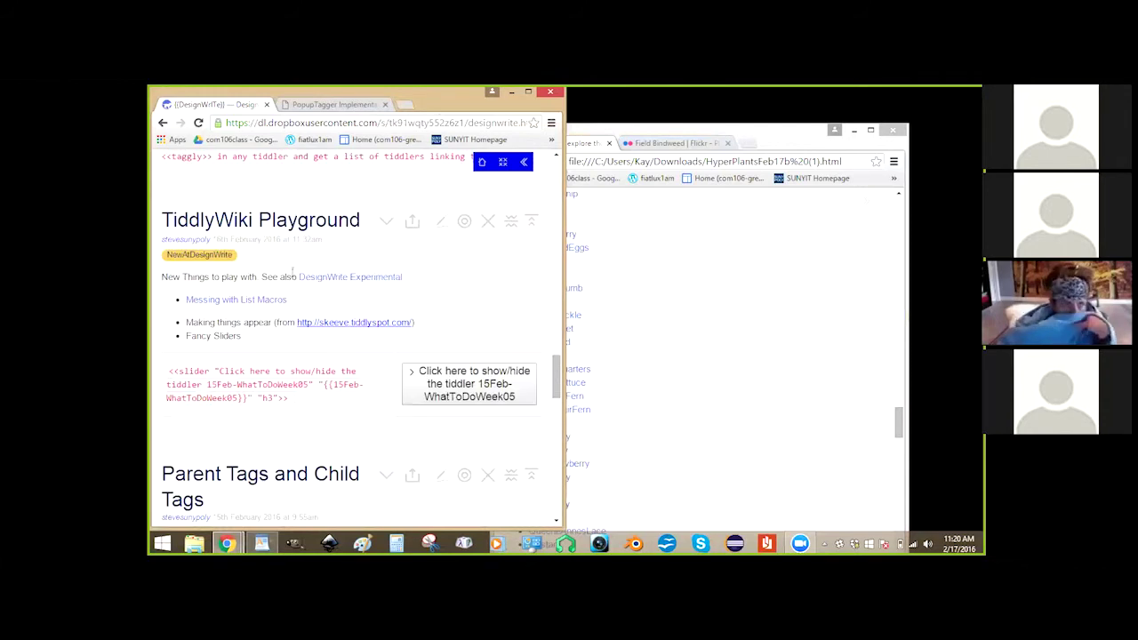
# Import the Messing with List Macros tiddler from the DesignWrite wiki into HyperPlants and open the imported tiddler.
pyautogui.moveTo(236, 299); pyautogui.dragTo(633, 223)
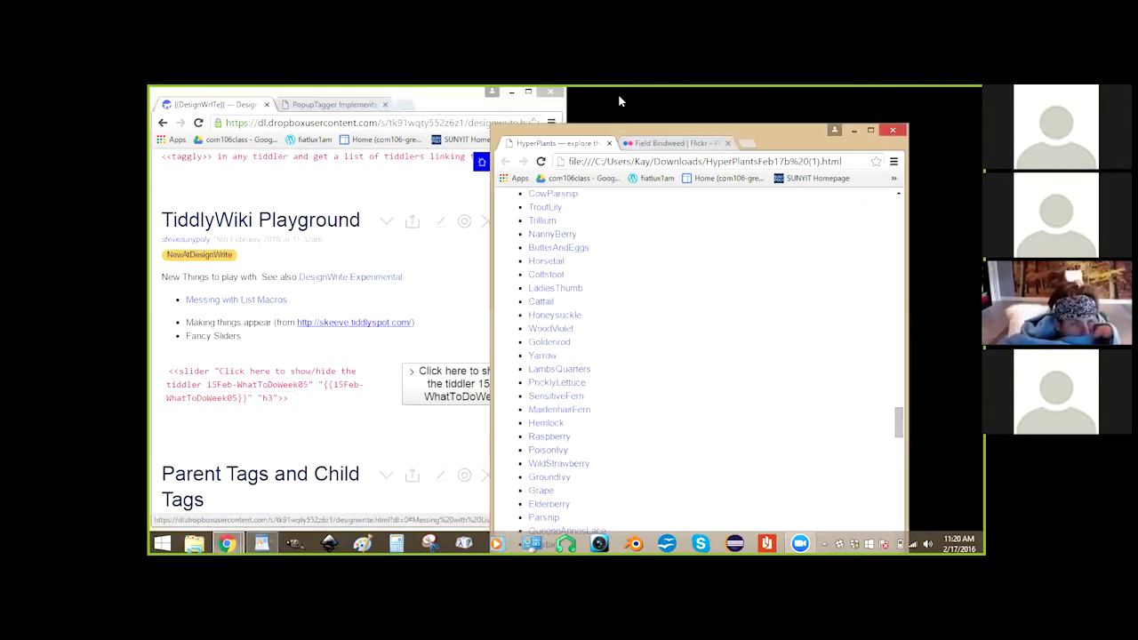
pyautogui.doubleClick(668, 130)
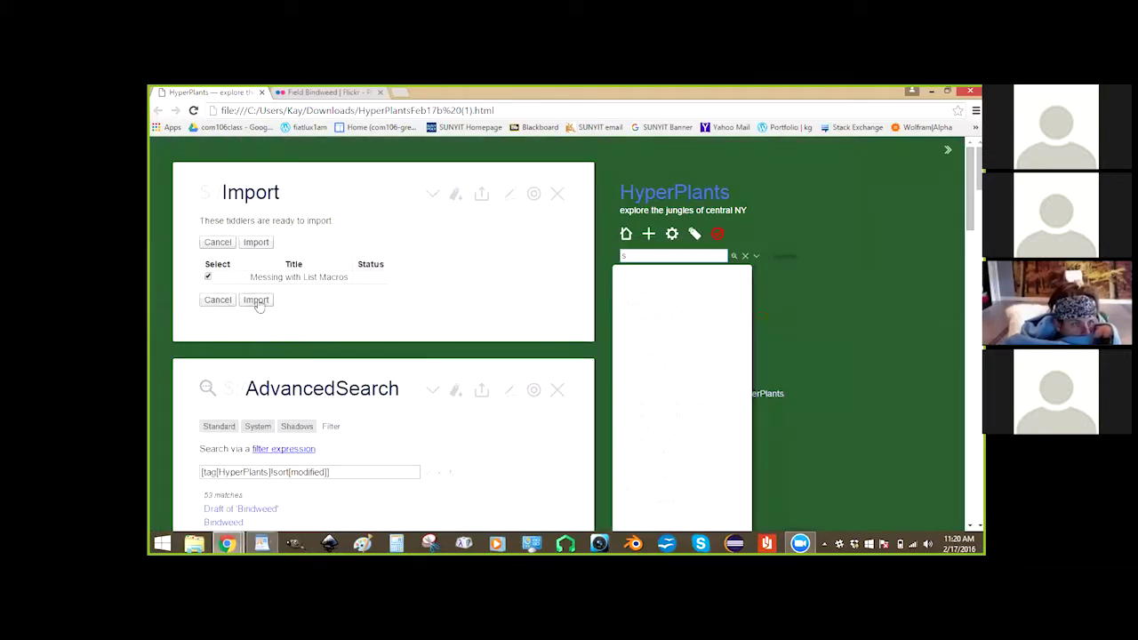
pyautogui.click(256, 301)
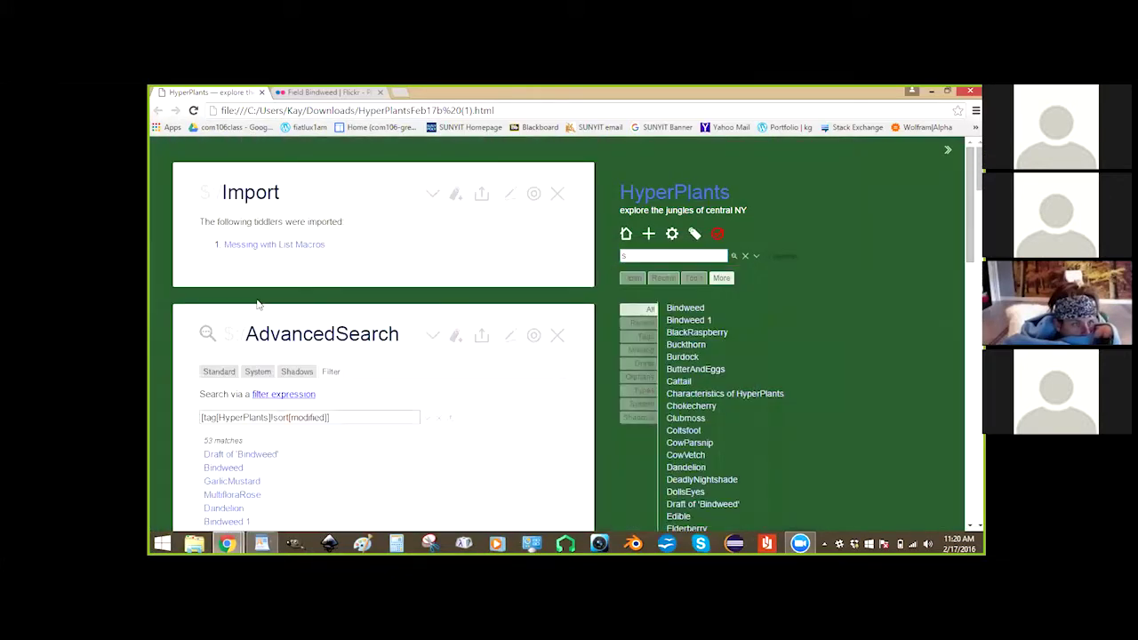
pyautogui.click(293, 251)
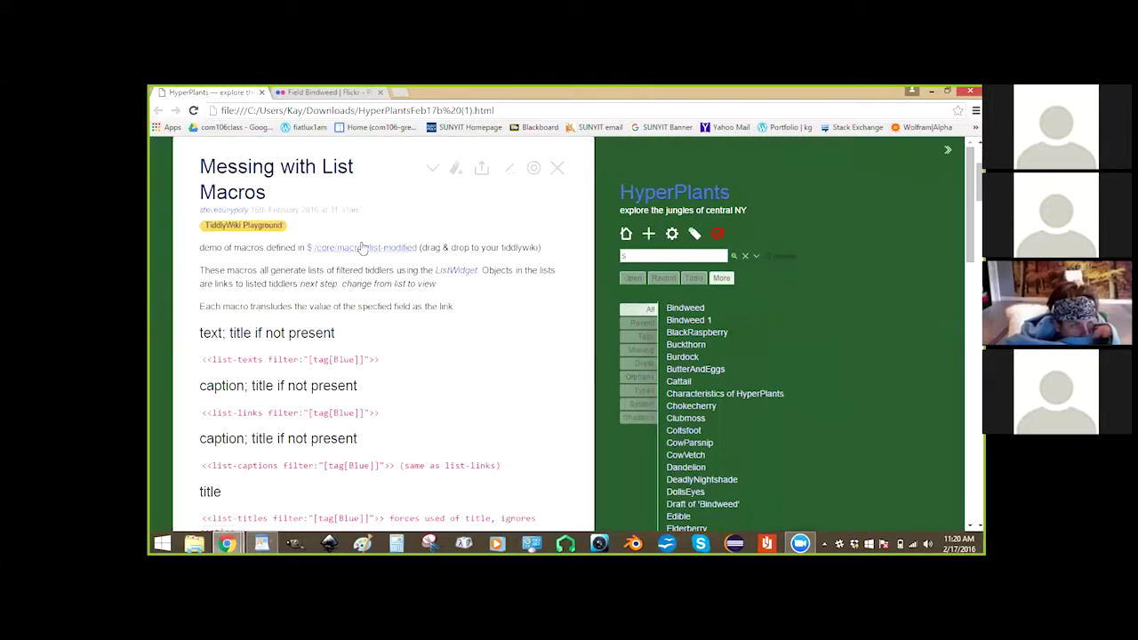
# Open the $:/core/macros/list-modified tiddler referenced in the macro demo for editing.
pyautogui.scroll(-3, 508, 290)
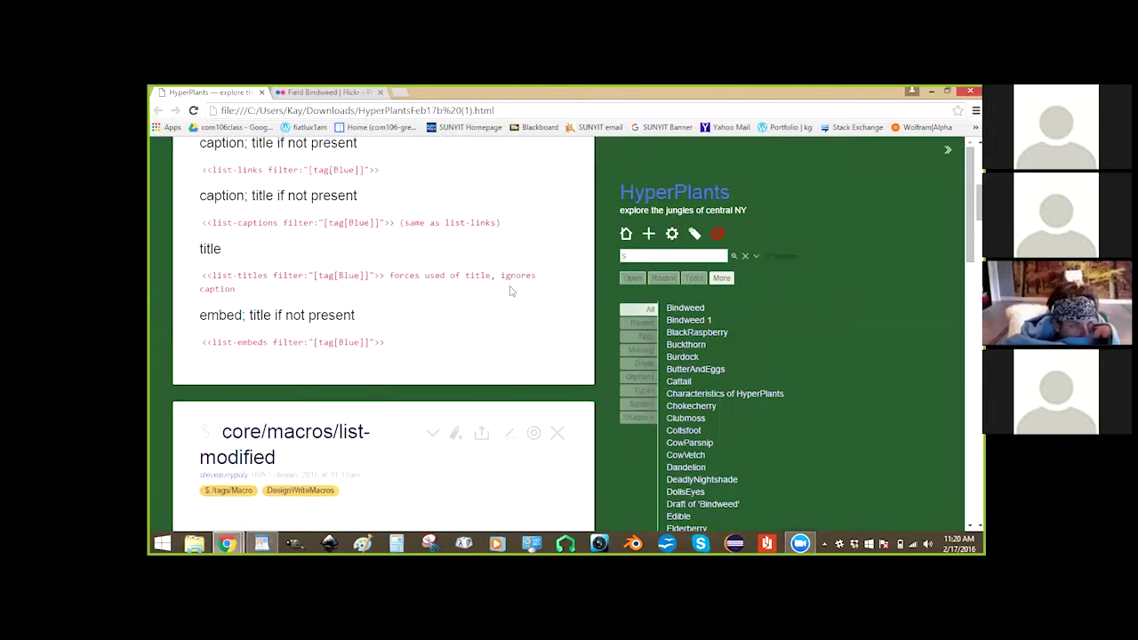
pyautogui.scroll(-2, 510, 290)
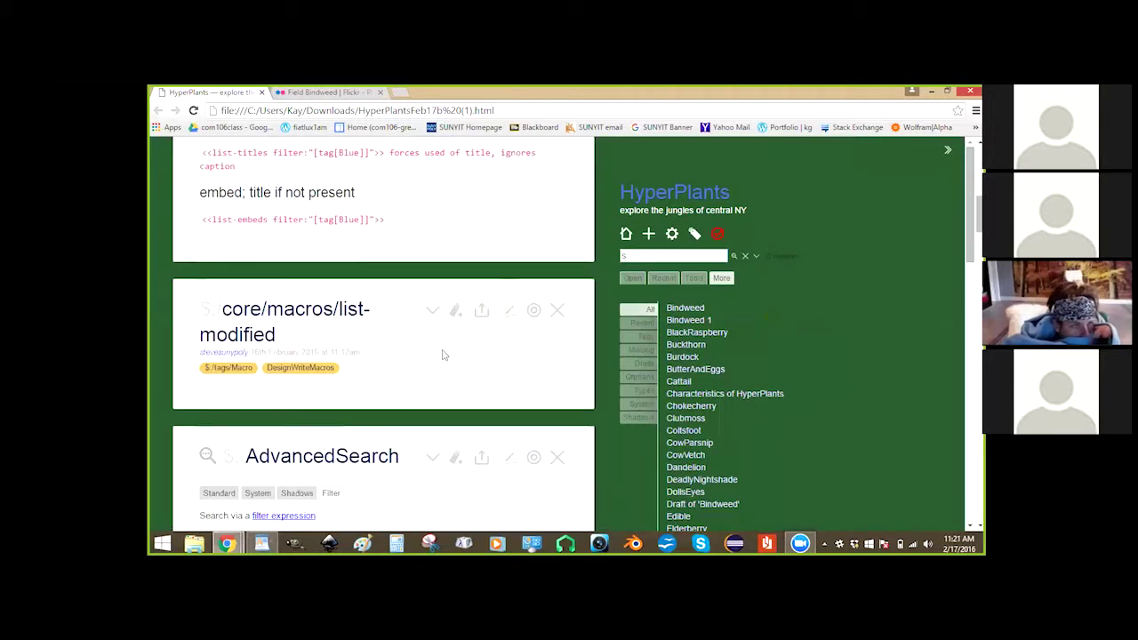
pyautogui.click(511, 313)
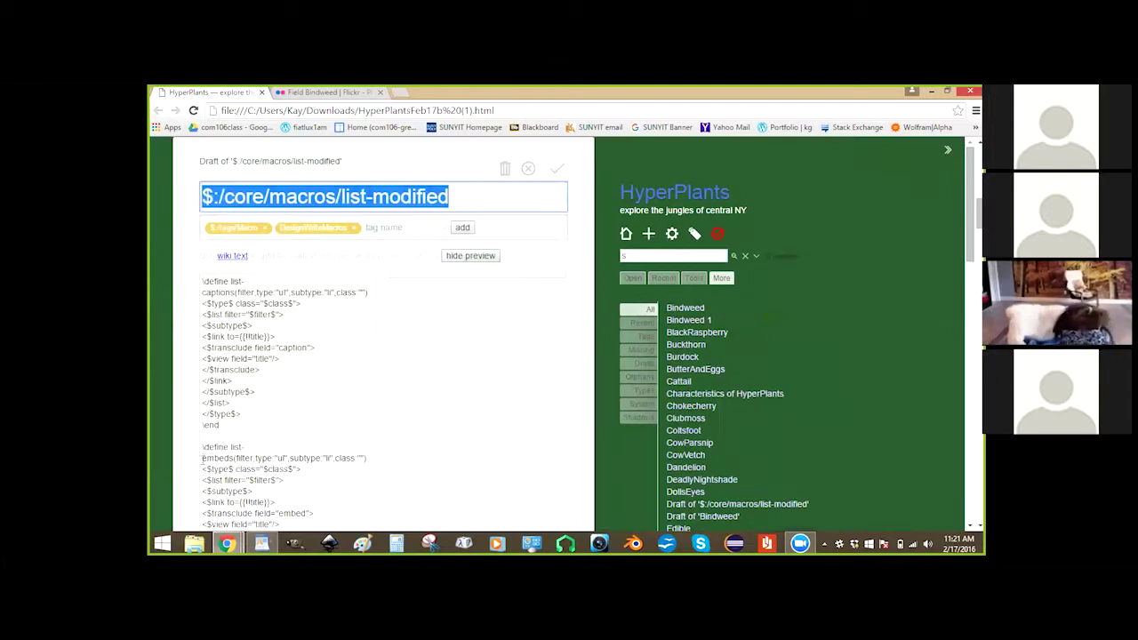
# Duplicate the whole list-captions macro definition above the original at the start of the tiddler text.
pyautogui.moveTo(225, 428); pyautogui.dragTo(202, 281)
pyautogui.hotkey('ctrl', 'c')
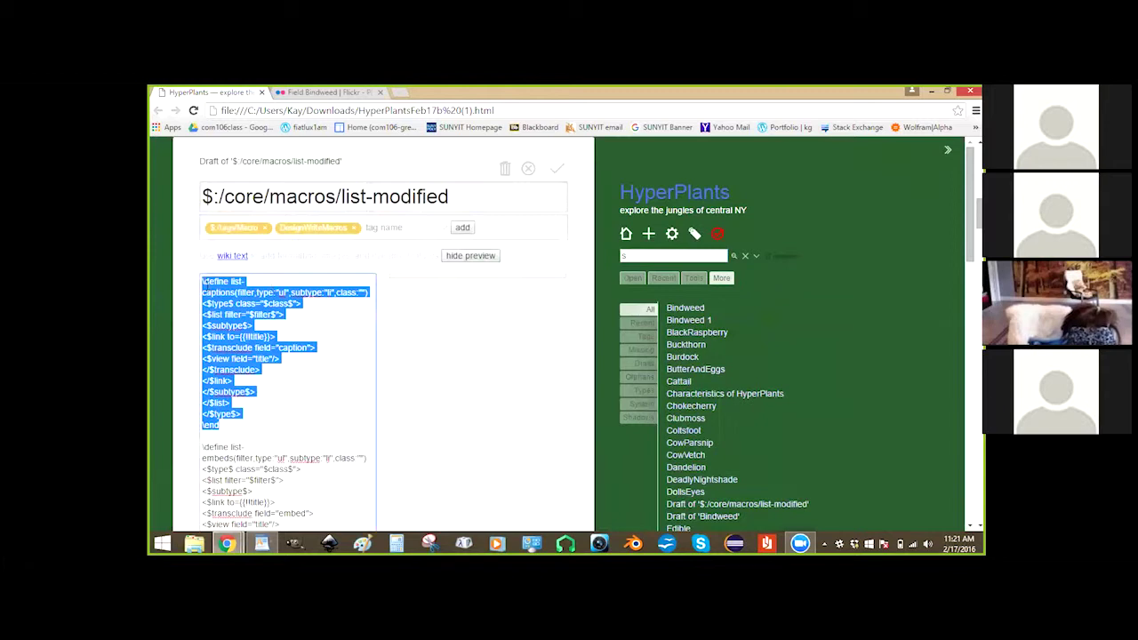
pyautogui.click(203, 281)
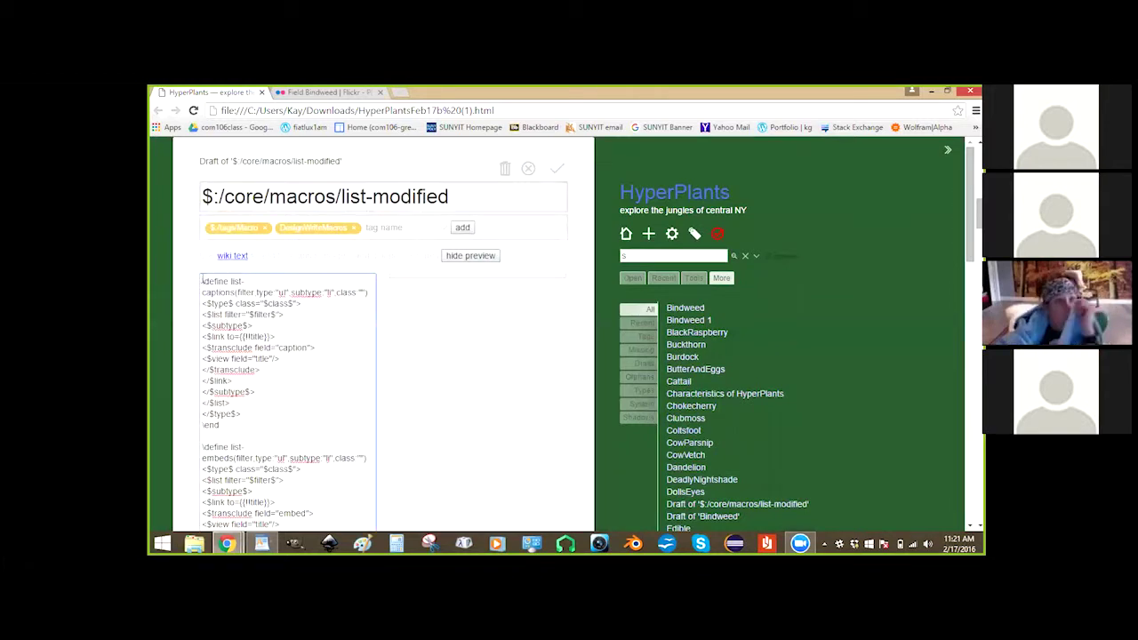
pyautogui.press('Return')
pyautogui.press('Return')
pyautogui.hotkey('ctrl', 'v')
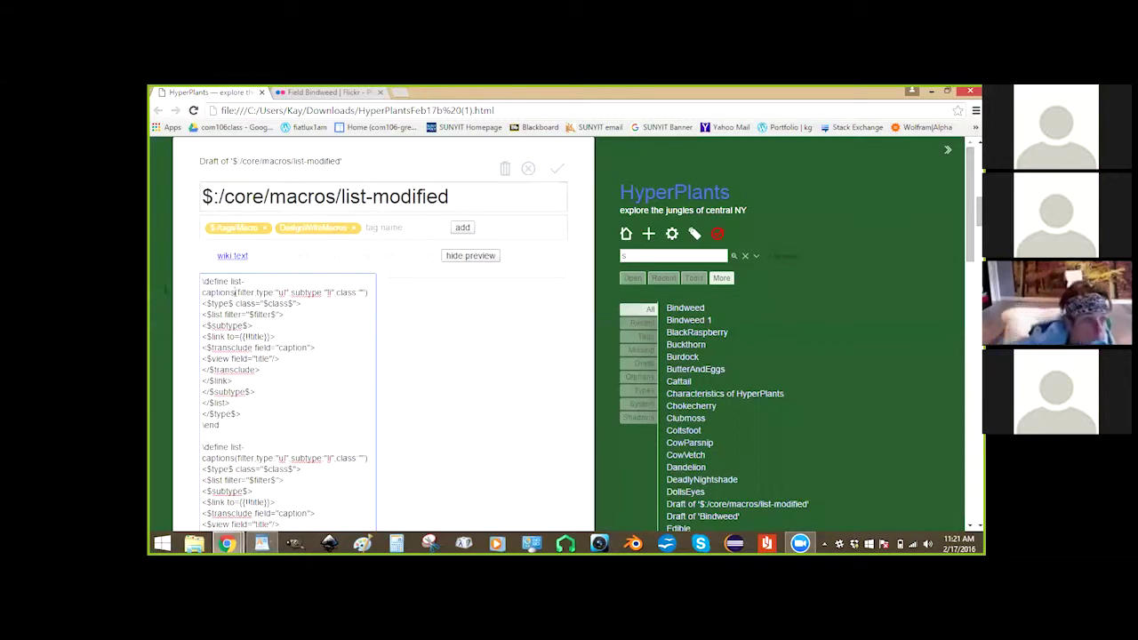
# Rename the first list-captions macro definition to list-thumbnails.
pyautogui.doubleClick(235, 292)
pyautogui.write('thumbnai')
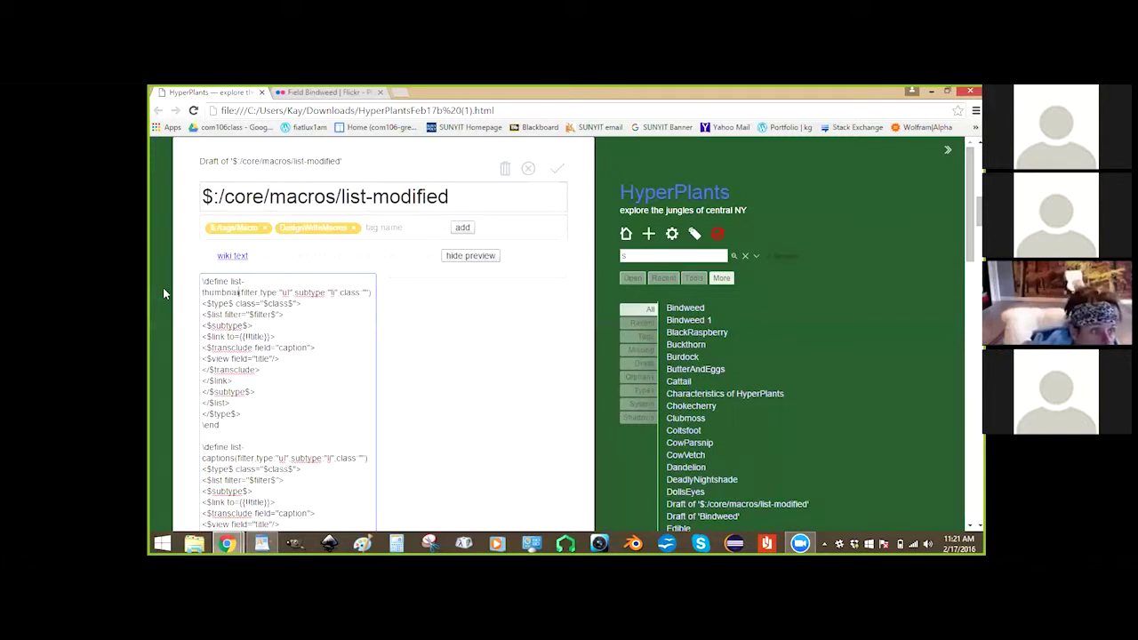
pyautogui.write('ls')
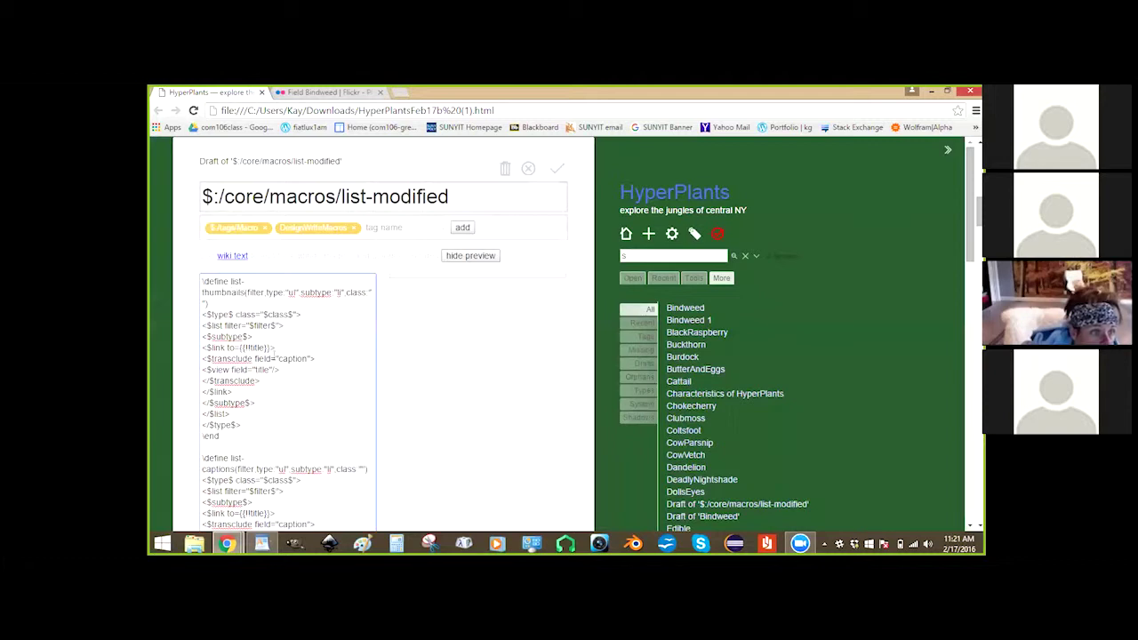
# Set the transcluded field in the list-thumbnails macro to "thumbnail" and save the list-modified macro tiddler.
pyautogui.moveTo(279, 359); pyautogui.dragTo(303, 357)
pyautogui.write('thumbnail')
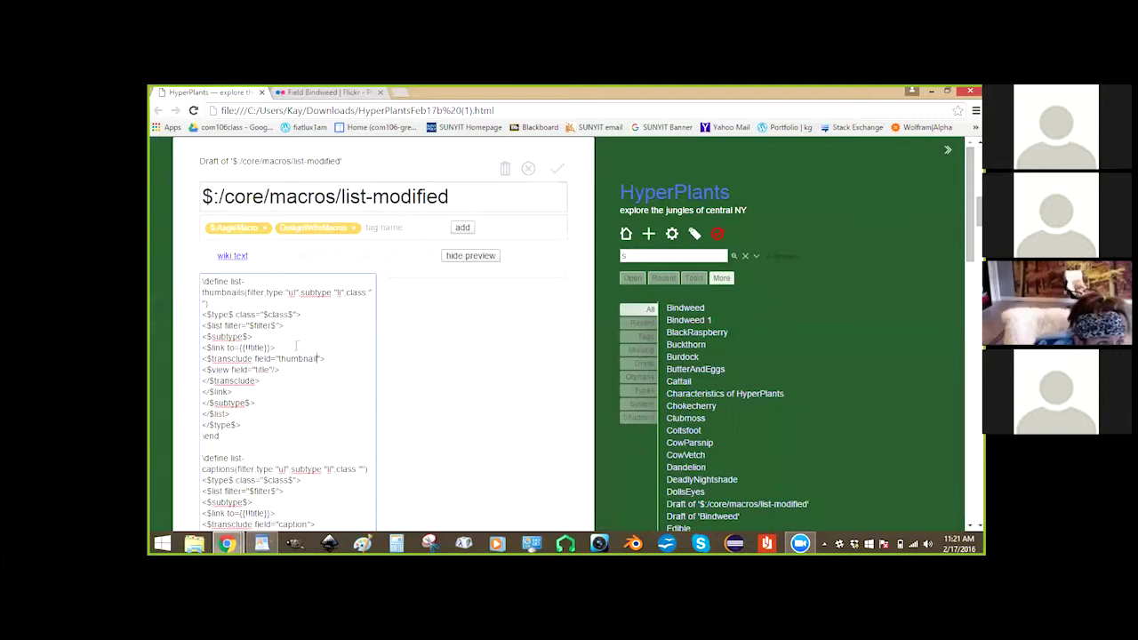
pyautogui.click(556, 170)
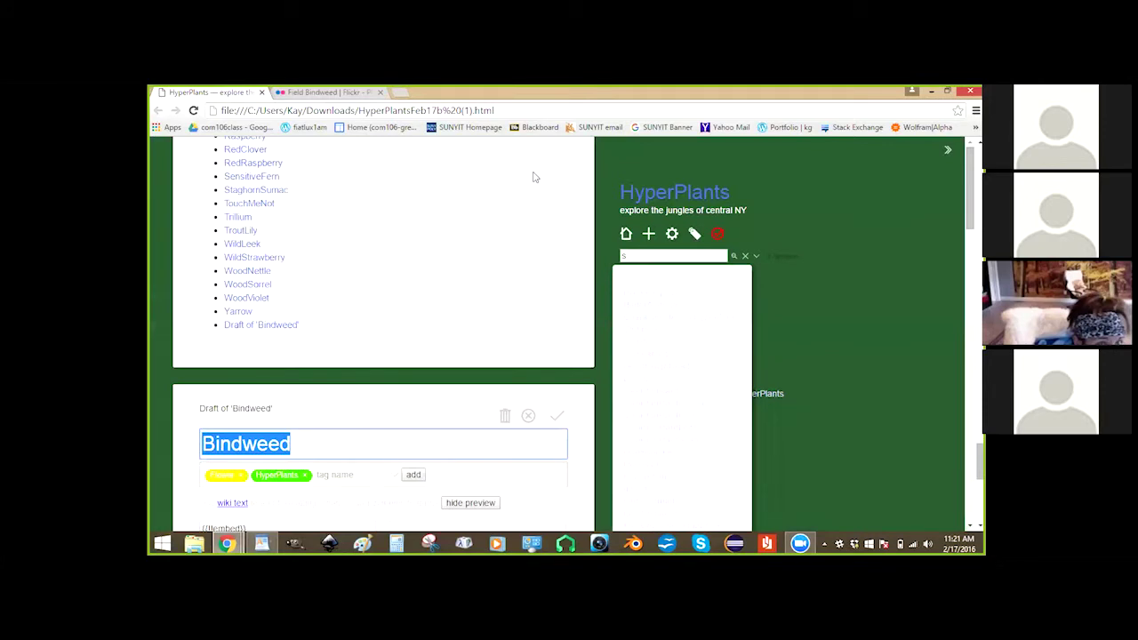
# Save the open draft of the Bindweed tiddler.
pyautogui.scroll(-2, 484, 202)
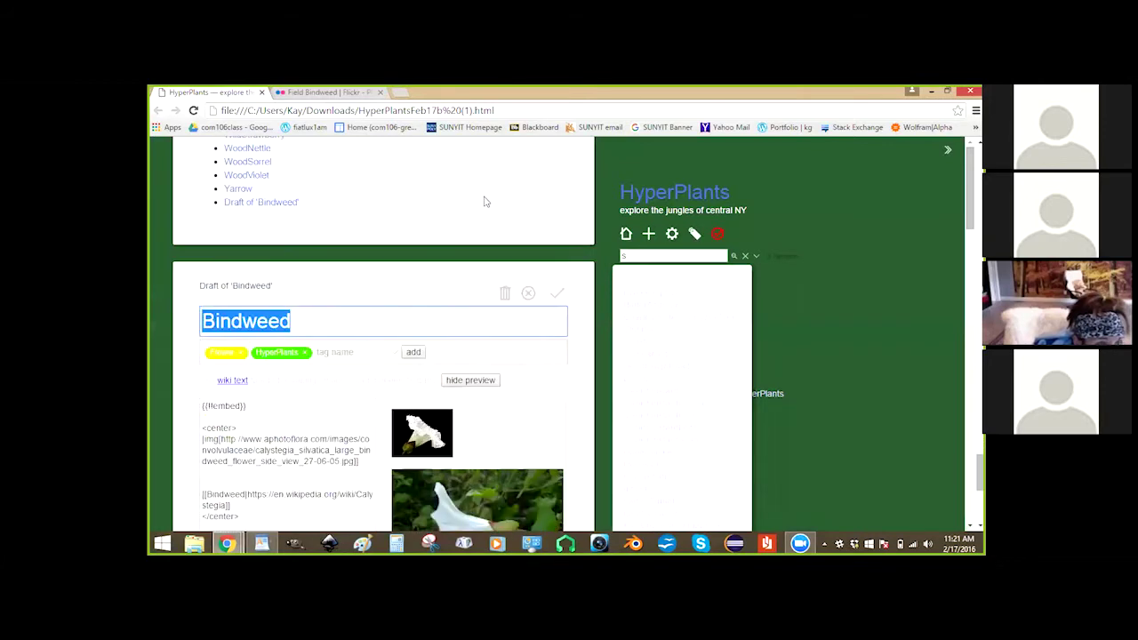
pyautogui.scroll(-3, 485, 201)
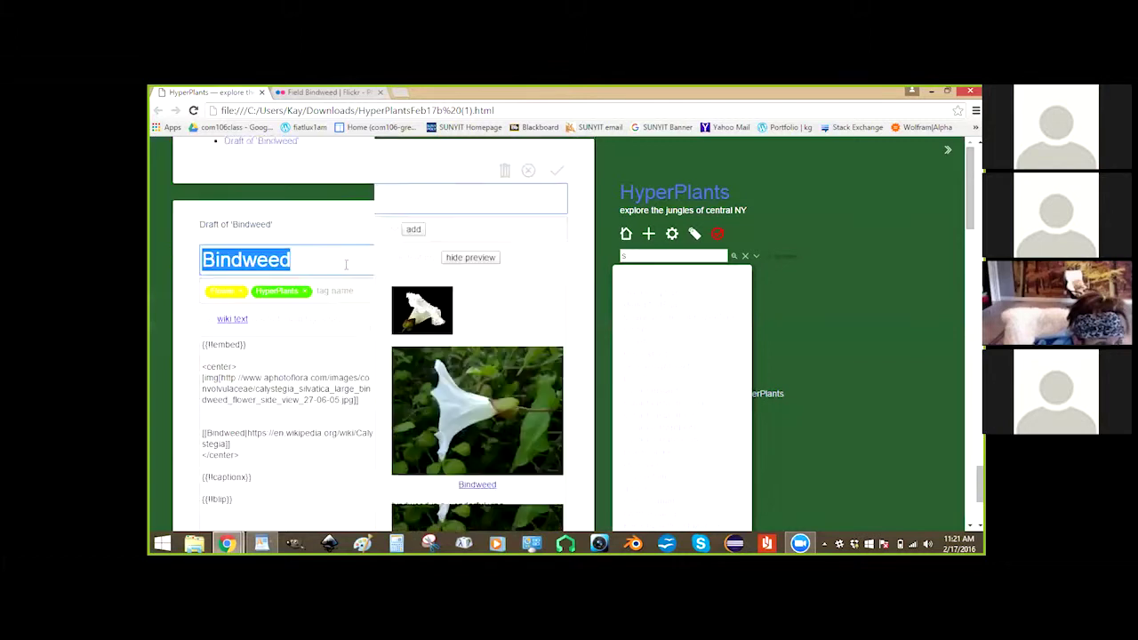
pyautogui.click(230, 255)
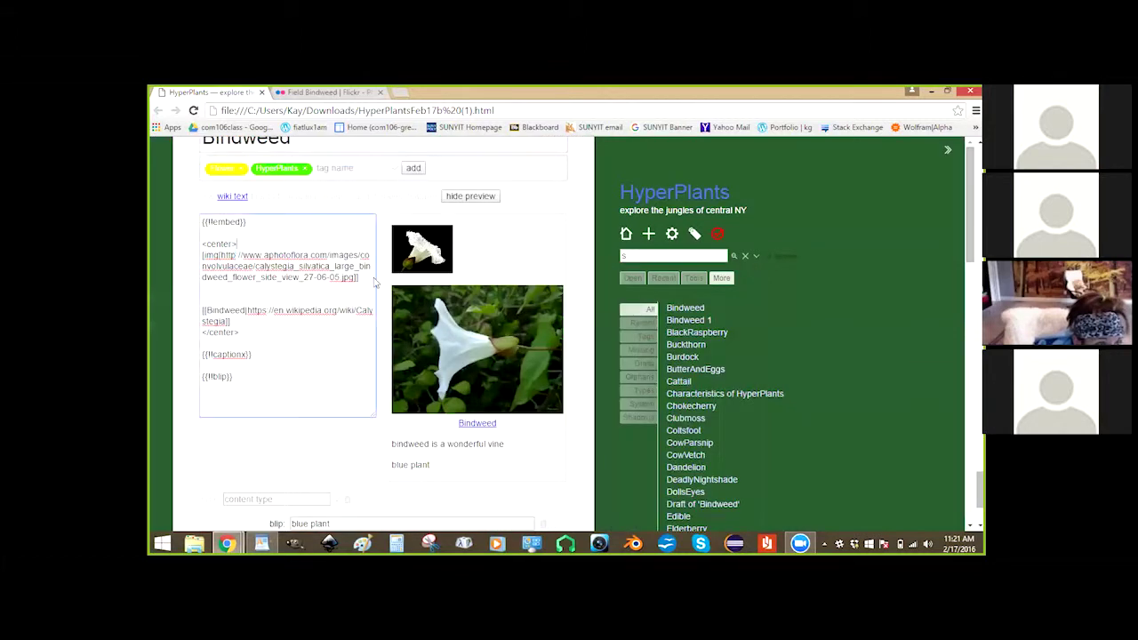
pyautogui.scroll(2, 375, 282)
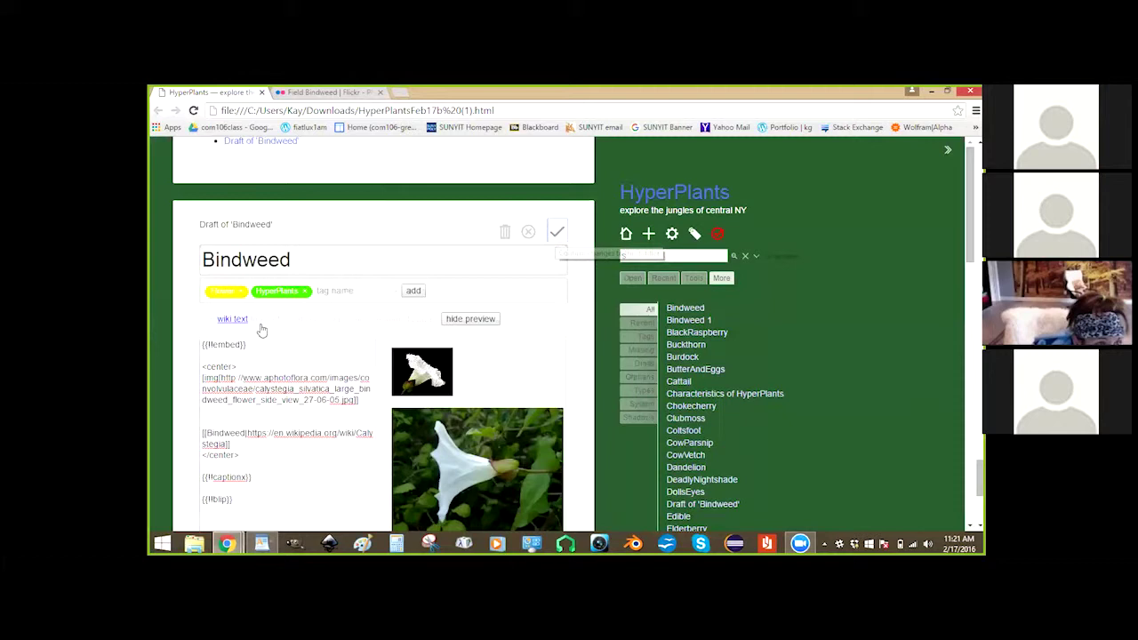
pyautogui.hotkey('ctrl', 'Return')
# Edit the HyperPlants tiddler to call list-thumbnails instead of list-embeds for its modified-sorted list, and save it.
pyautogui.scroll(5, 281, 309)
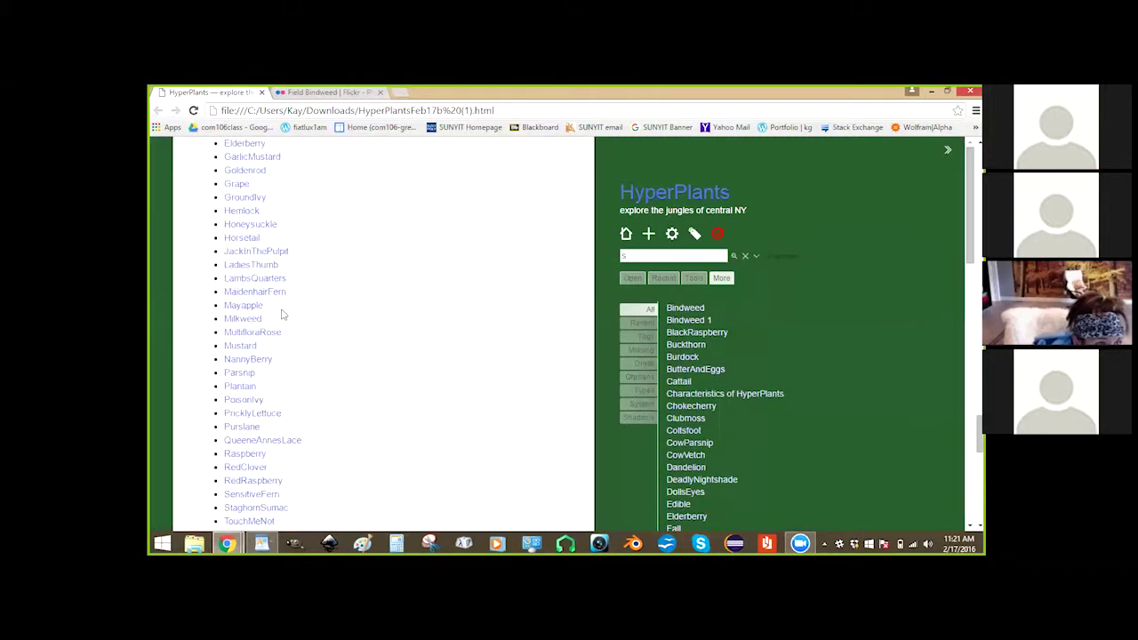
pyautogui.scroll(5, 281, 315)
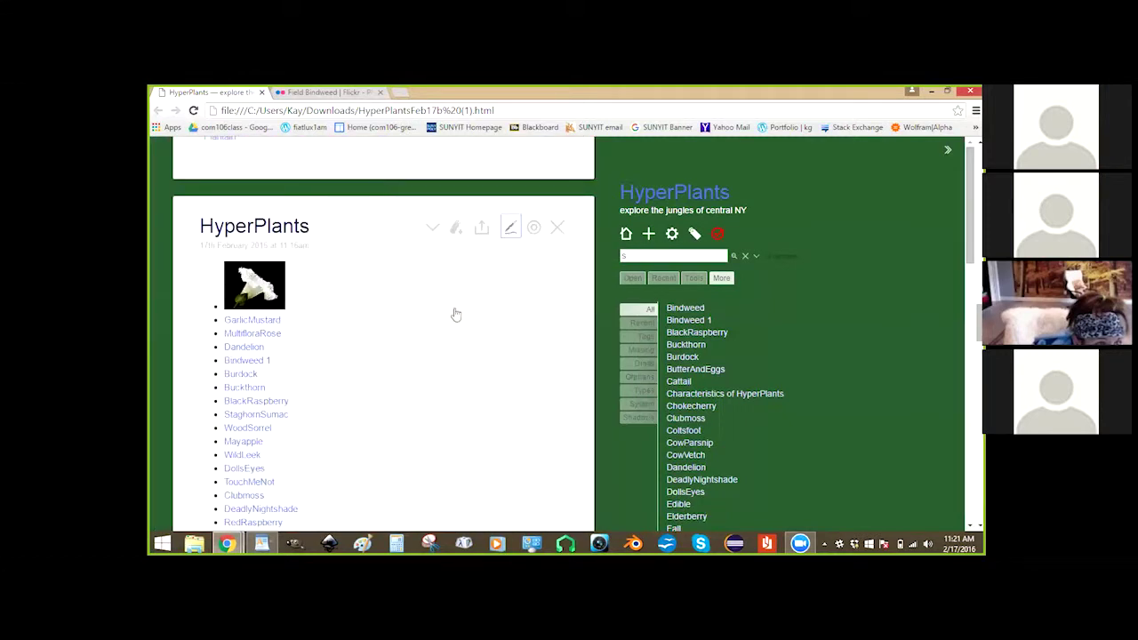
pyautogui.doubleClick(400, 354)
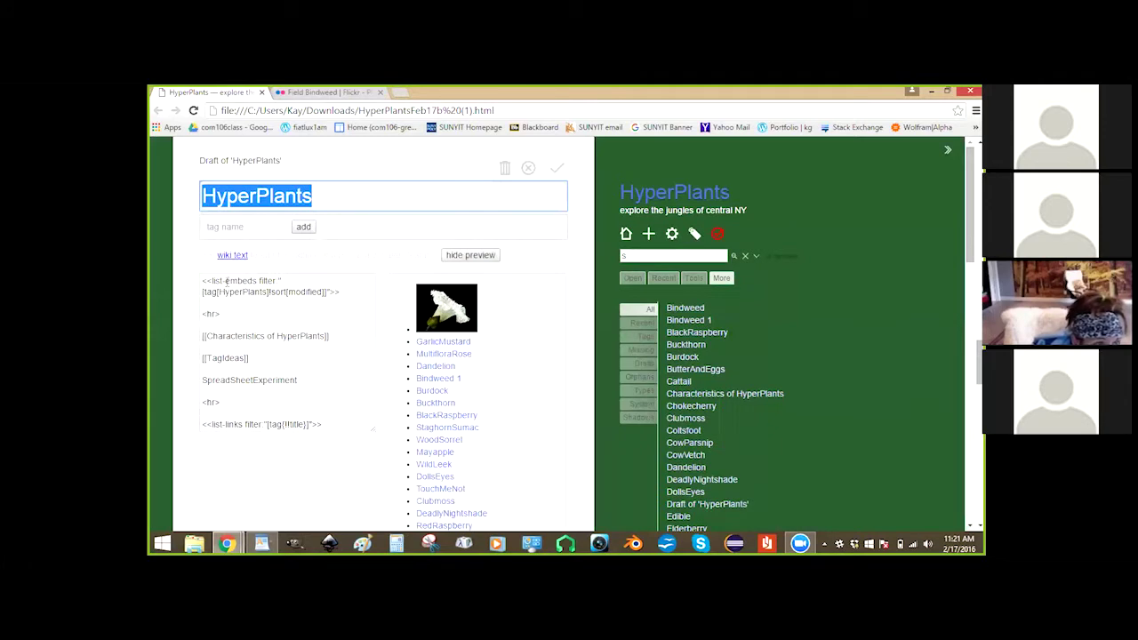
pyautogui.scroll(-15, 315, 298)
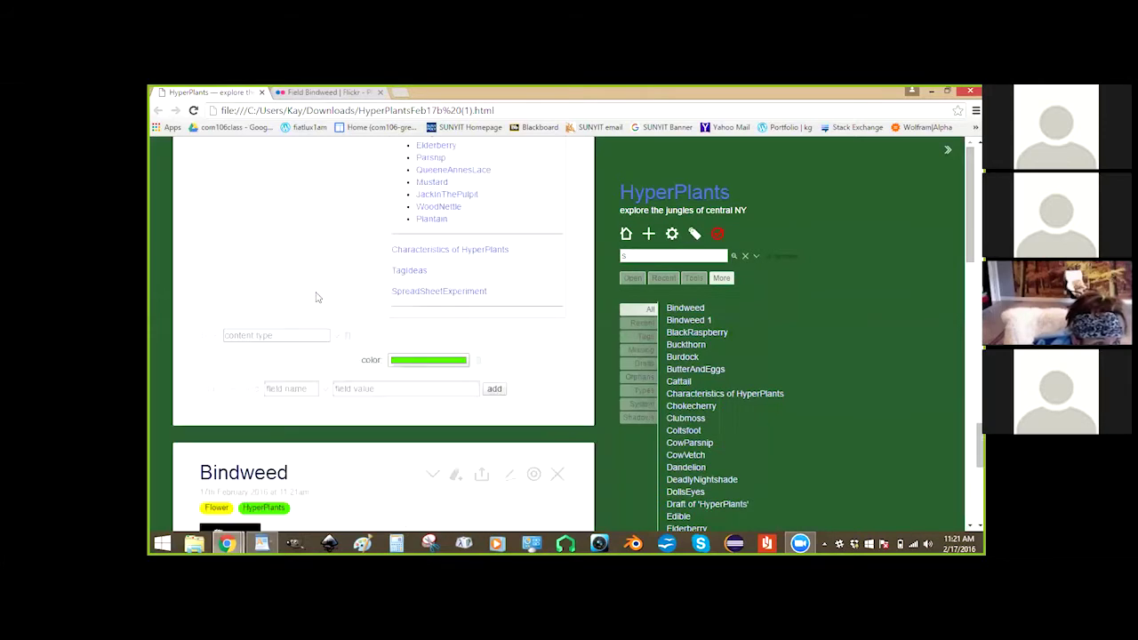
pyautogui.scroll(15, 316, 298)
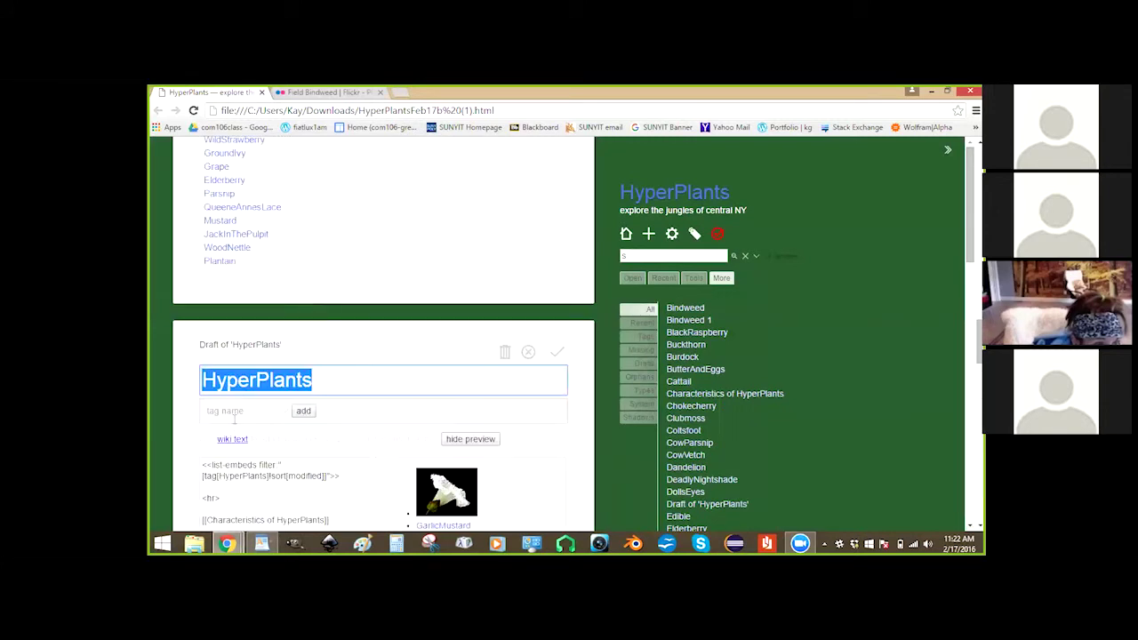
pyautogui.moveTo(225, 342); pyautogui.dragTo(257, 342)
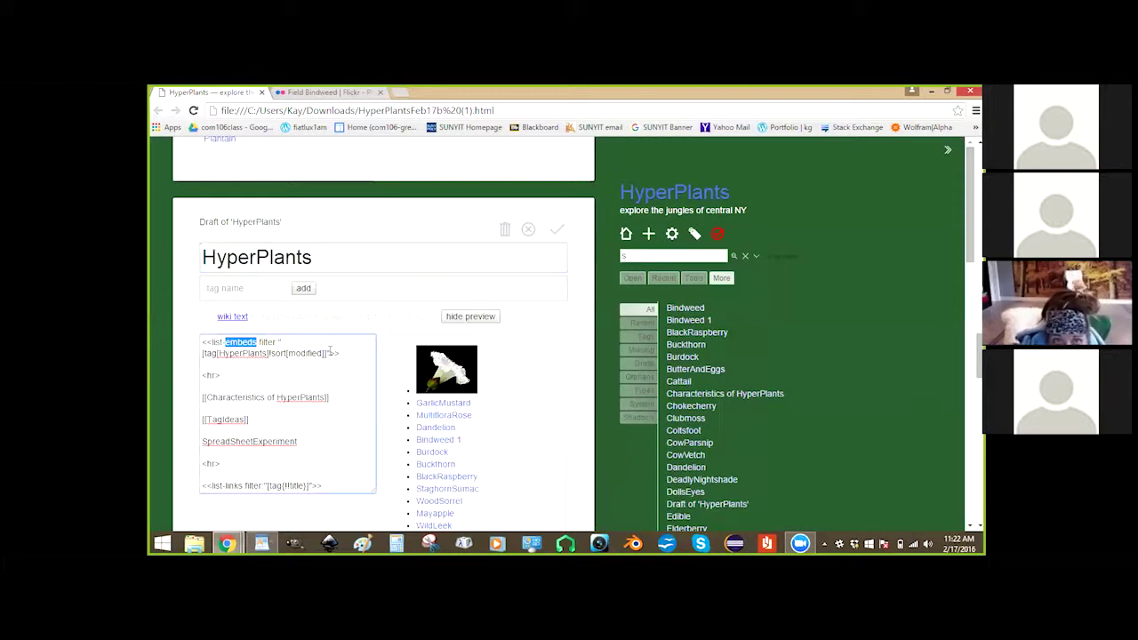
pyautogui.write('thum')
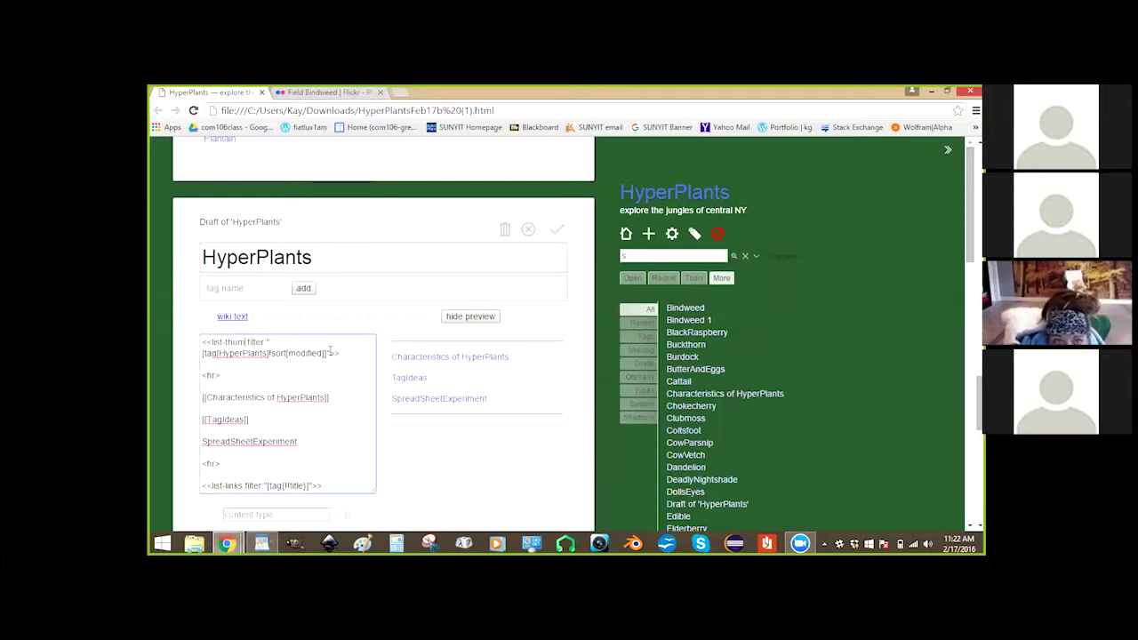
pyautogui.write('bnails')
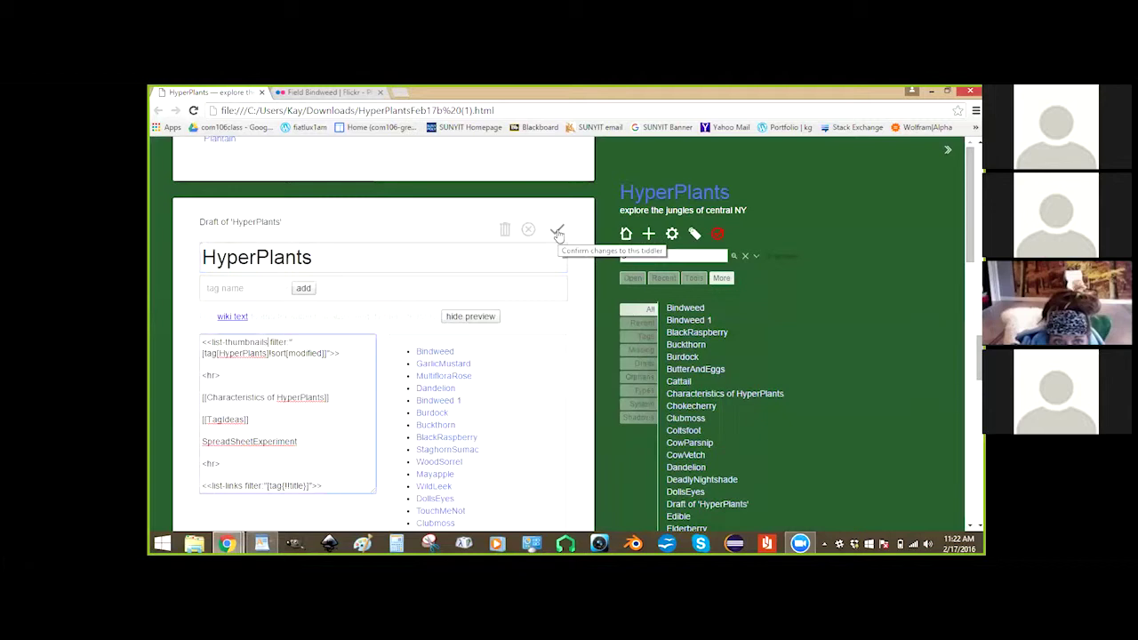
pyautogui.click(558, 233)
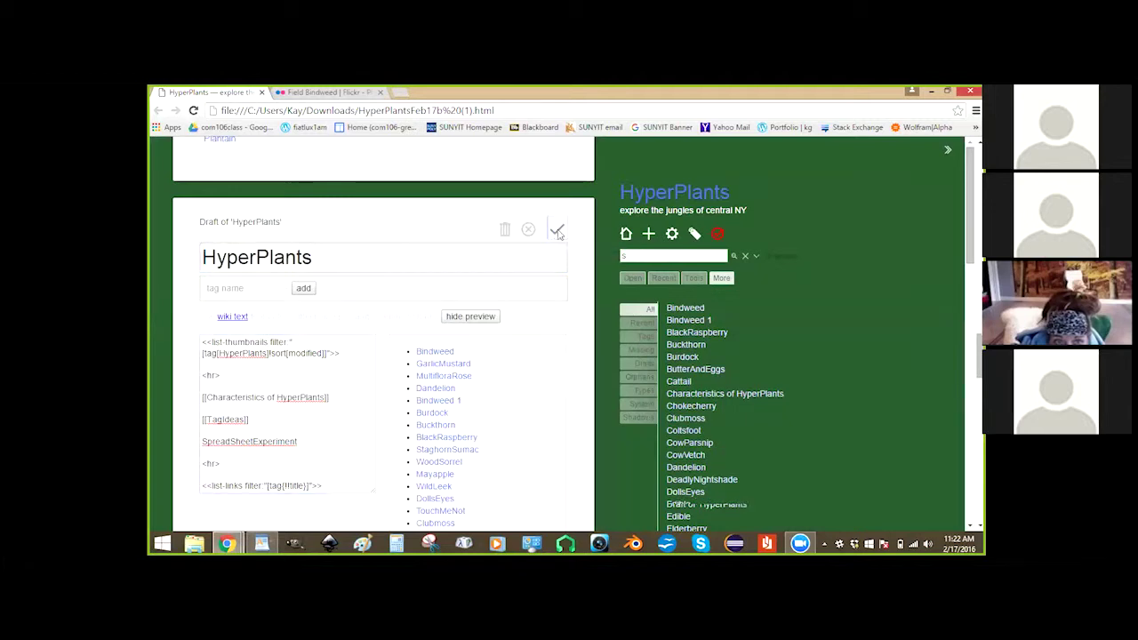
# Edit the Bindweed tiddler and add a field named thumbnails holding a copy of the embed field's Flickr code.
pyautogui.scroll(-10, 515, 225)
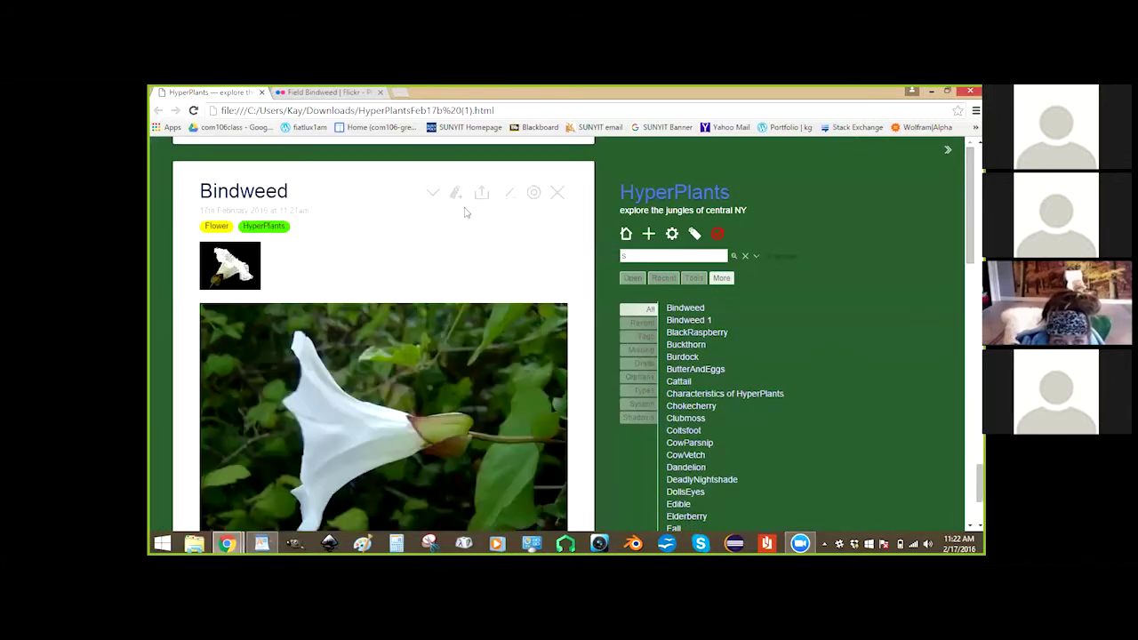
pyautogui.doubleClick(369, 276)
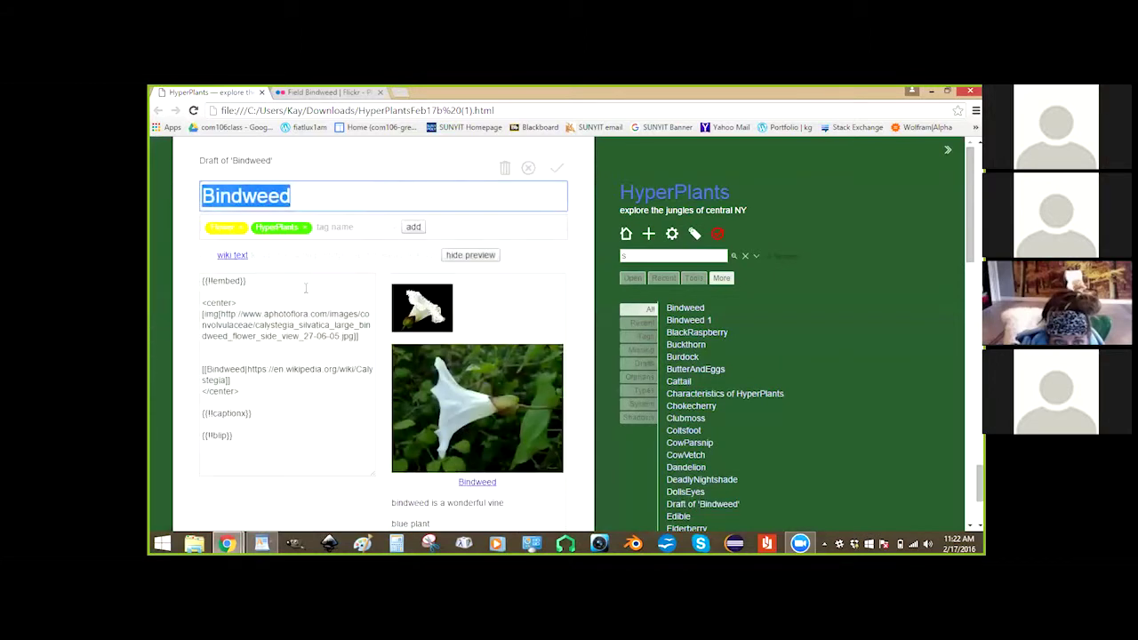
pyautogui.scroll(-2, 318, 286)
pyautogui.click(292, 498)
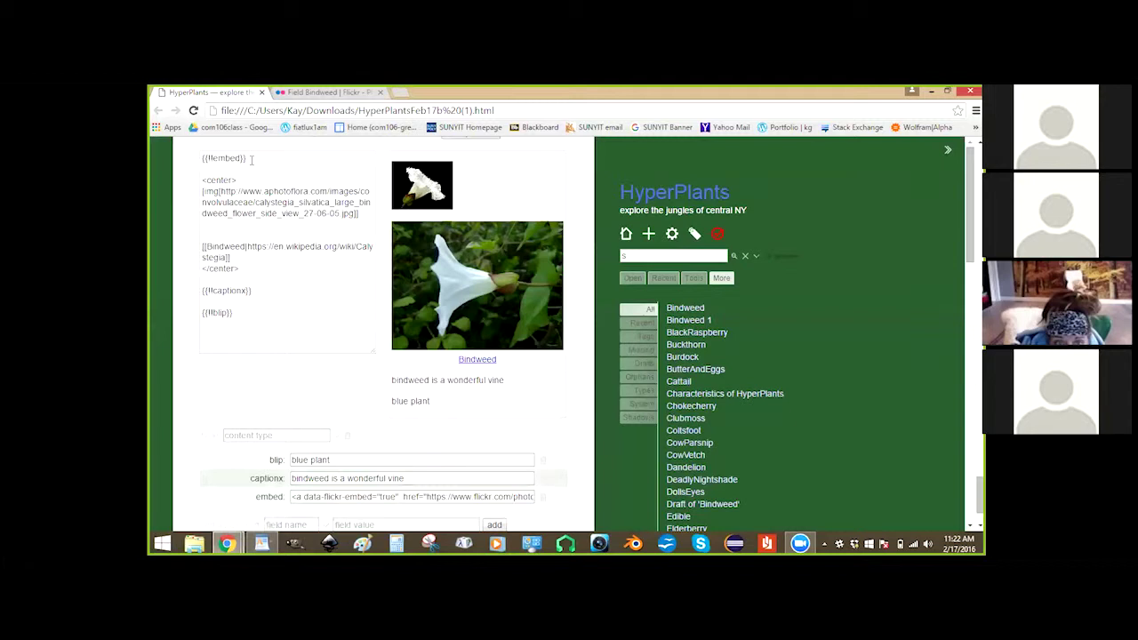
pyautogui.scroll(-1, 336, 340)
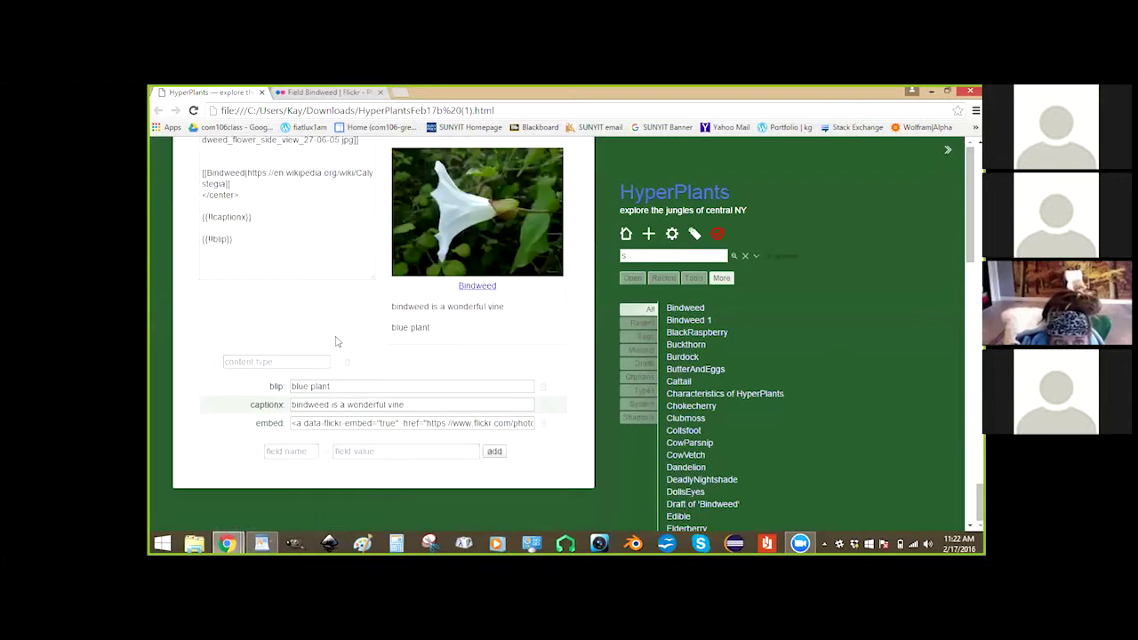
pyautogui.click(305, 451)
pyautogui.write('thumbnails')
pyautogui.click(374, 451)
pyautogui.tripleClick(318, 424)
pyautogui.hotkey('ctrl', 'c')
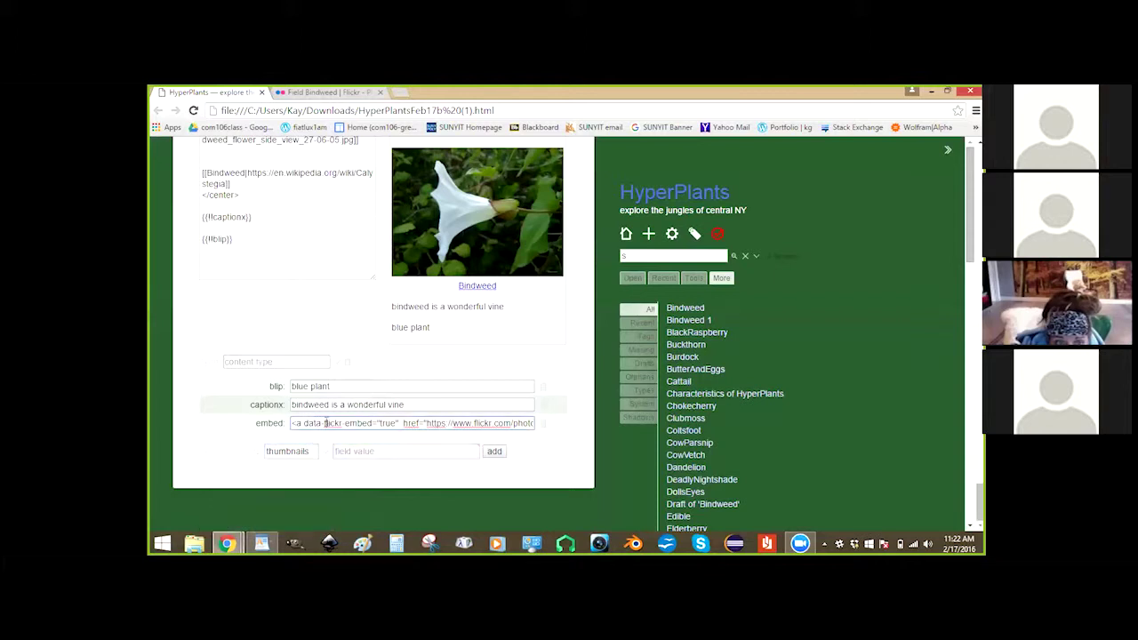
pyautogui.click(338, 452)
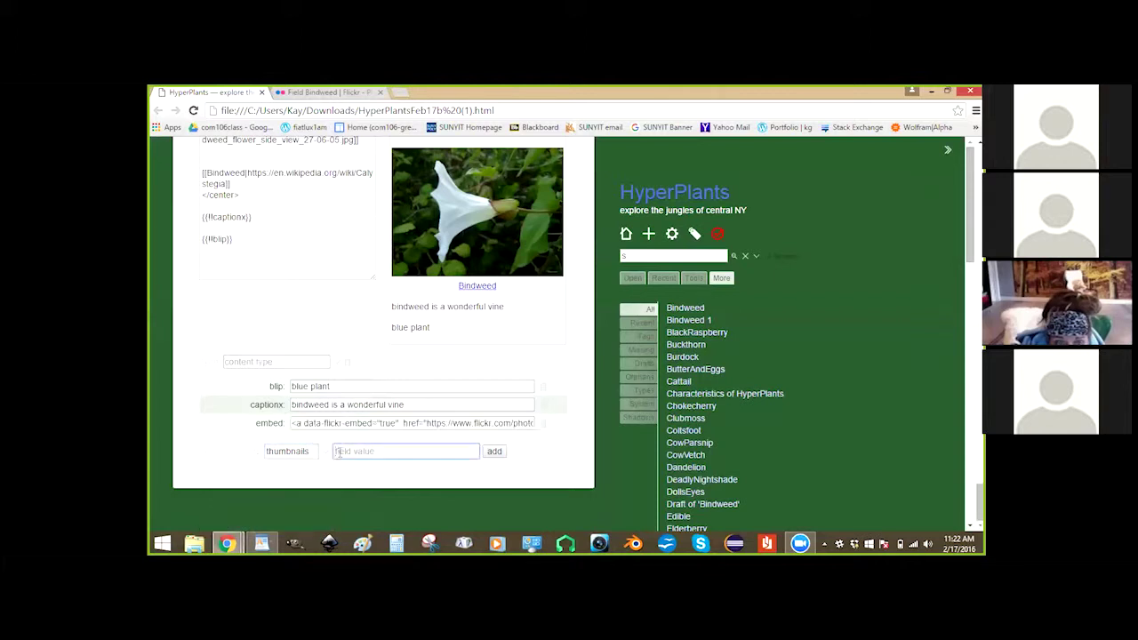
pyautogui.hotkey('ctrl', 'v')
pyautogui.click(494, 451)
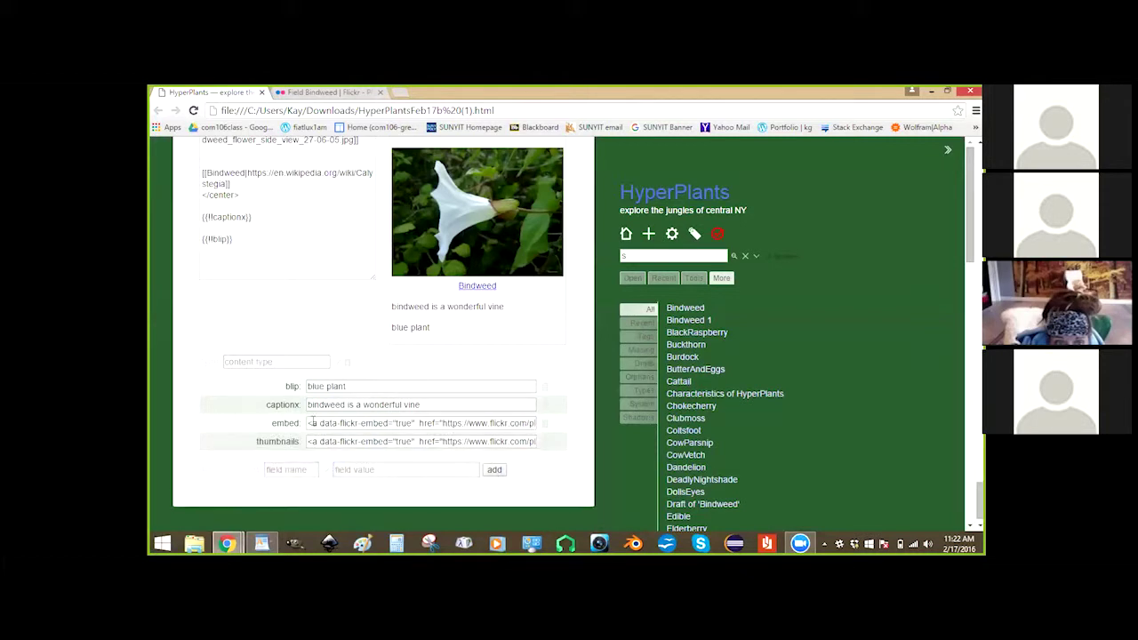
# Switch to the Field Bindweed photo on Flickr and copy its embed code at the Square 75 × 75 size.
pyautogui.scroll(2, 296, 334)
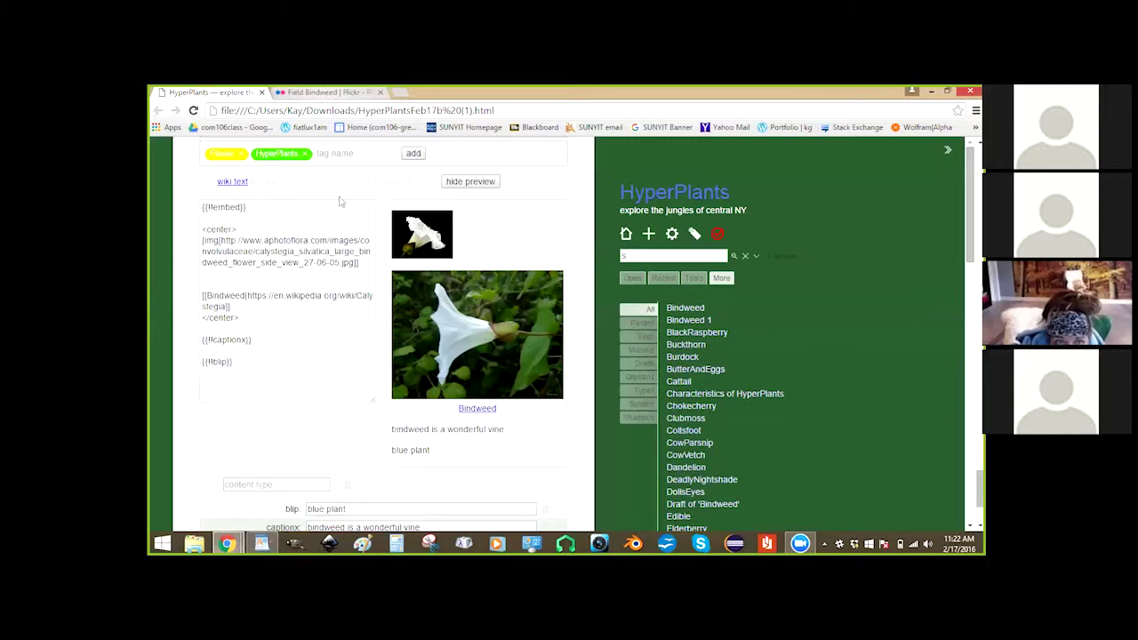
pyautogui.click(327, 93)
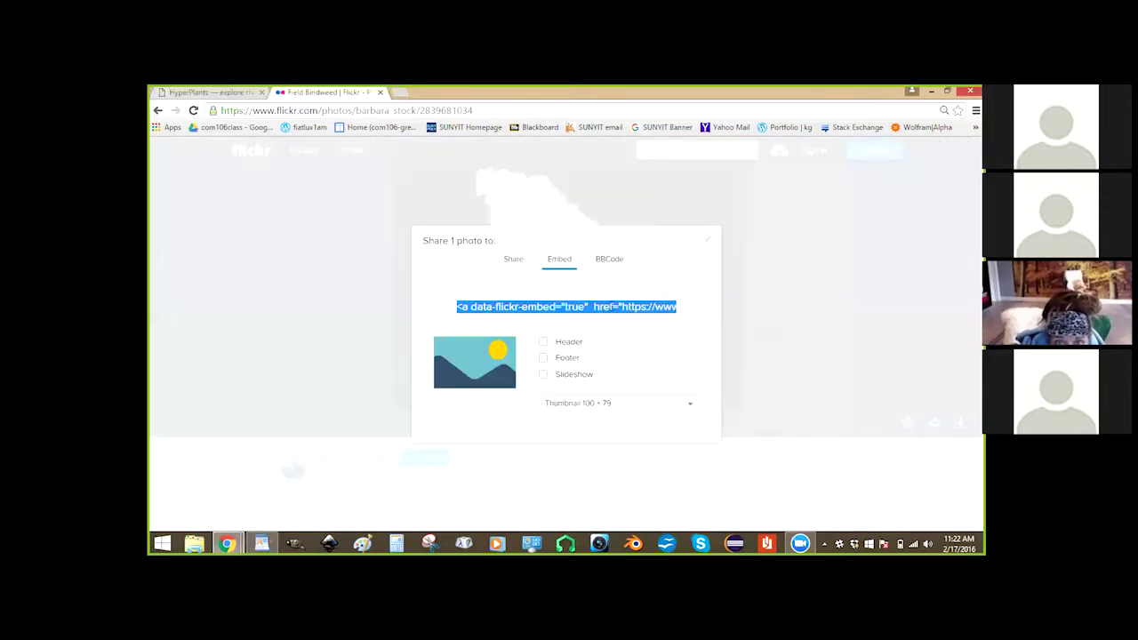
pyautogui.click(660, 408)
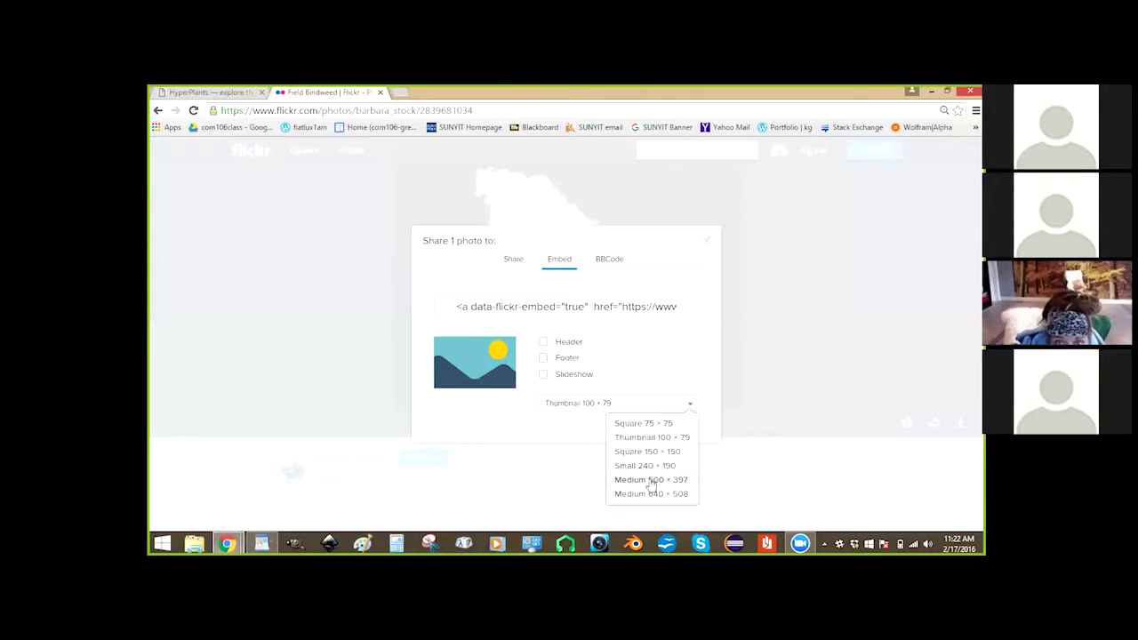
pyautogui.click(650, 481)
pyautogui.click(693, 409)
pyautogui.click(638, 425)
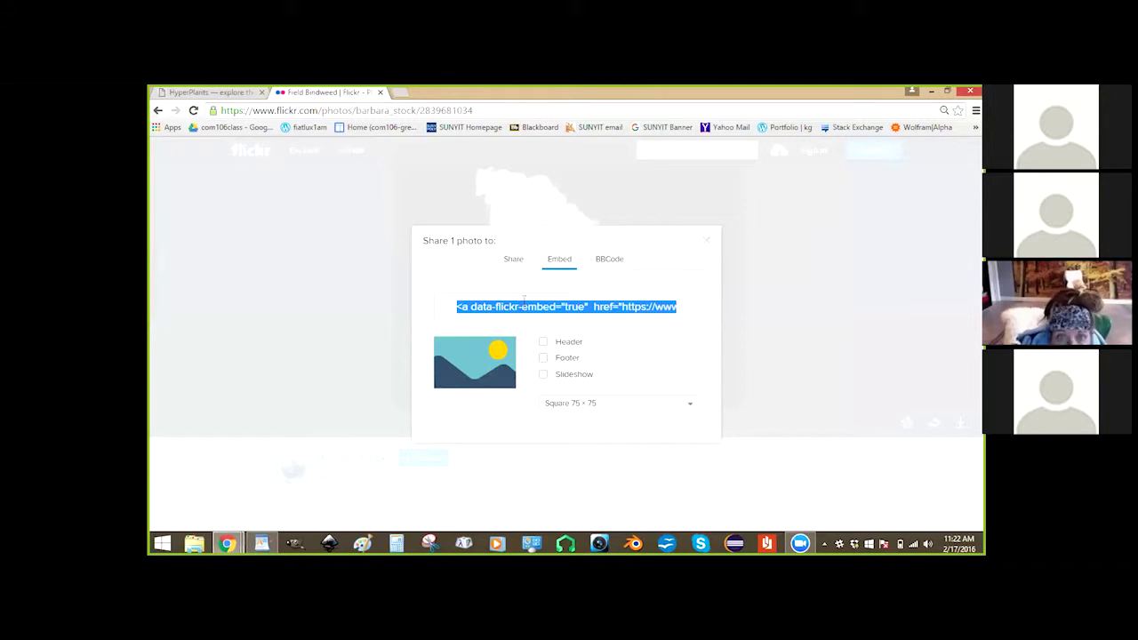
# Return to the HyperPlants wiki and replace the Bindweed draft's embed field value with the copied Flickr code.
pyautogui.click(206, 94)
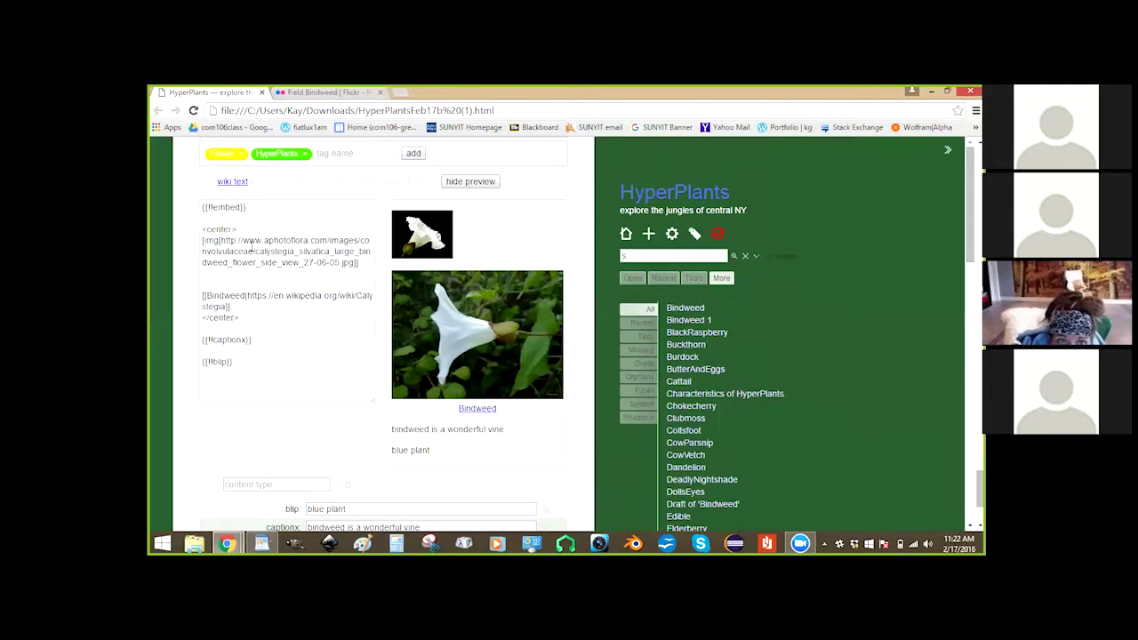
pyautogui.scroll(-3, 315, 445)
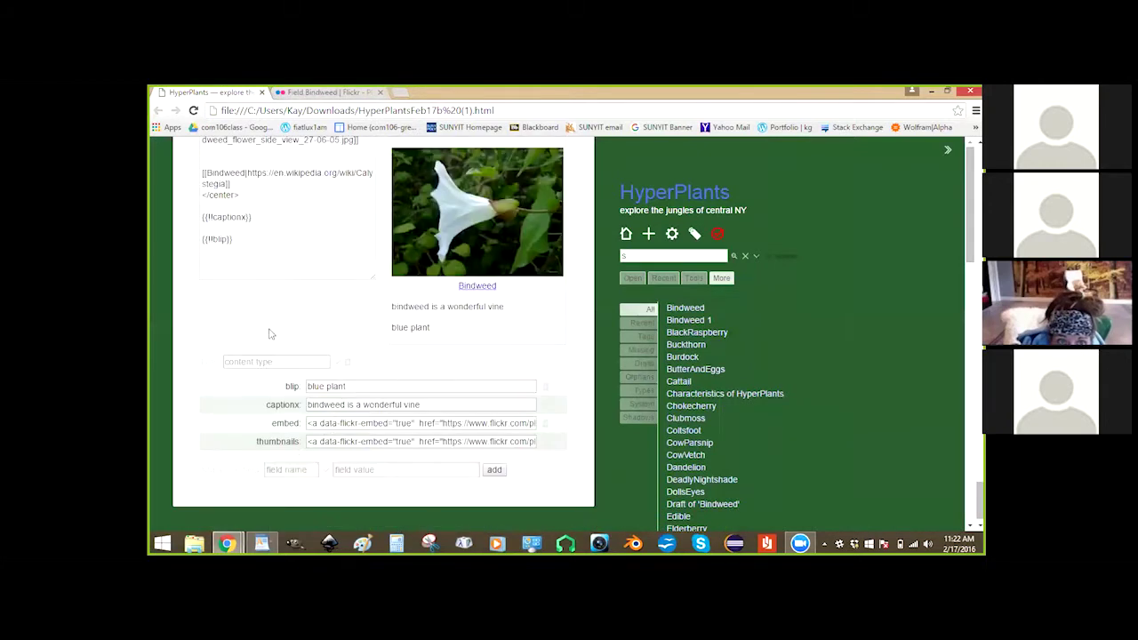
pyautogui.scroll(3, 271, 334)
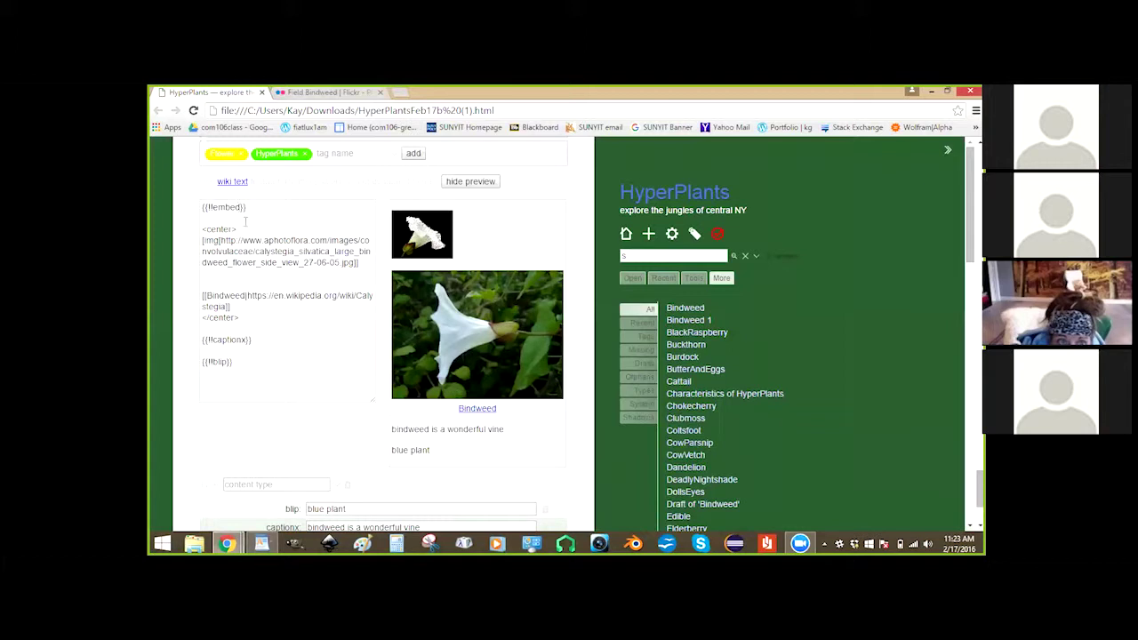
pyautogui.scroll(-2, 242, 275)
pyautogui.scroll(-2, 243, 276)
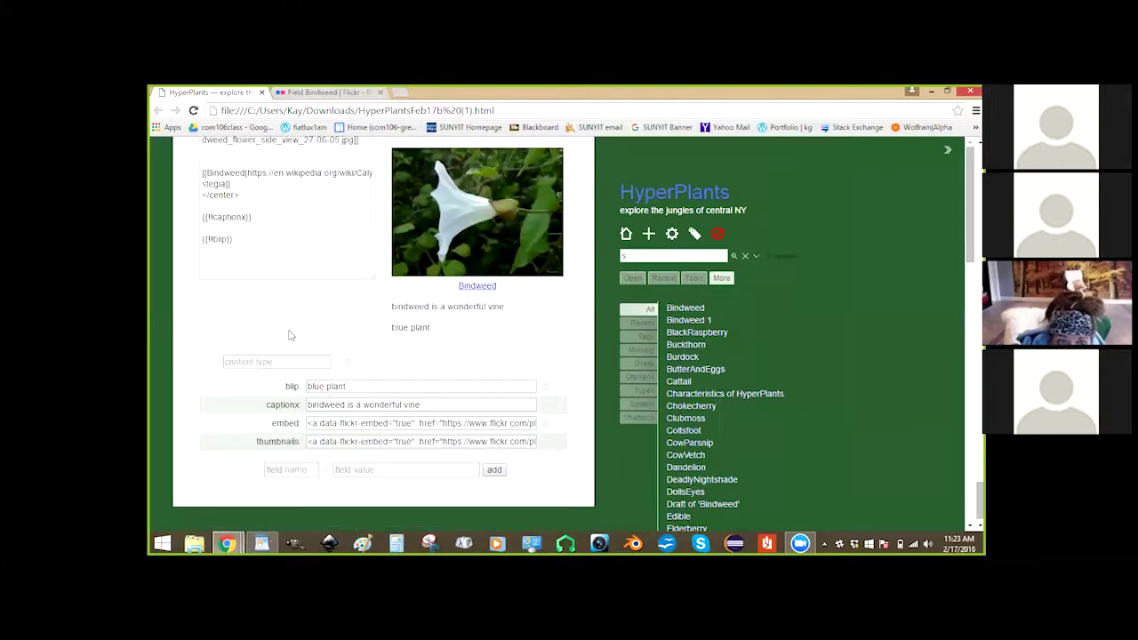
pyautogui.tripleClick(337, 424)
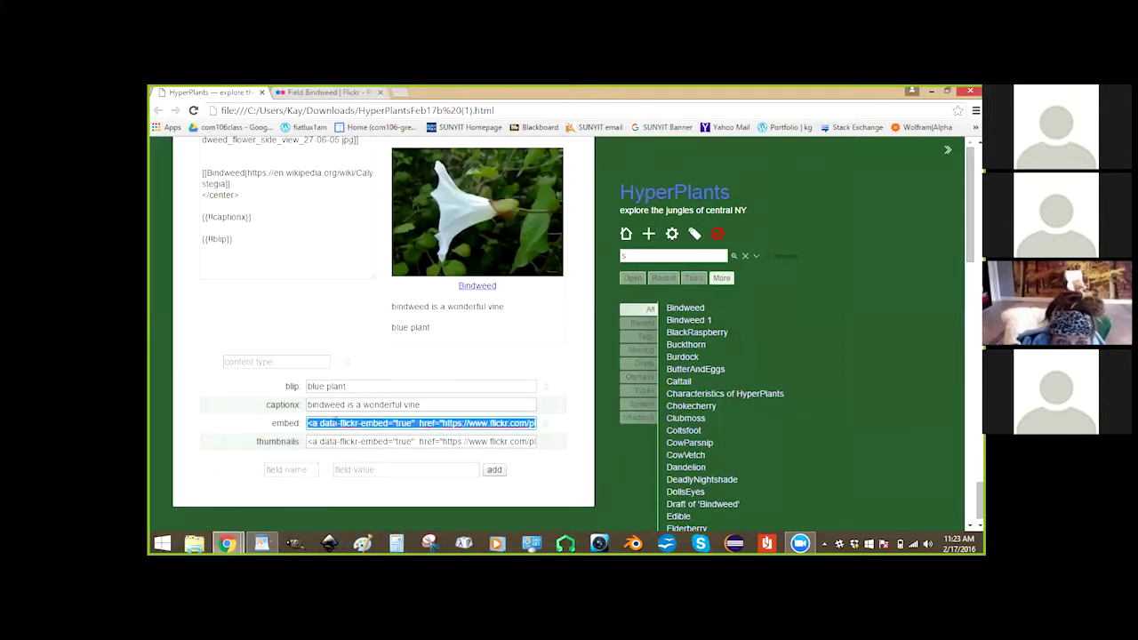
pyautogui.hotkey('ctrl', 'v')
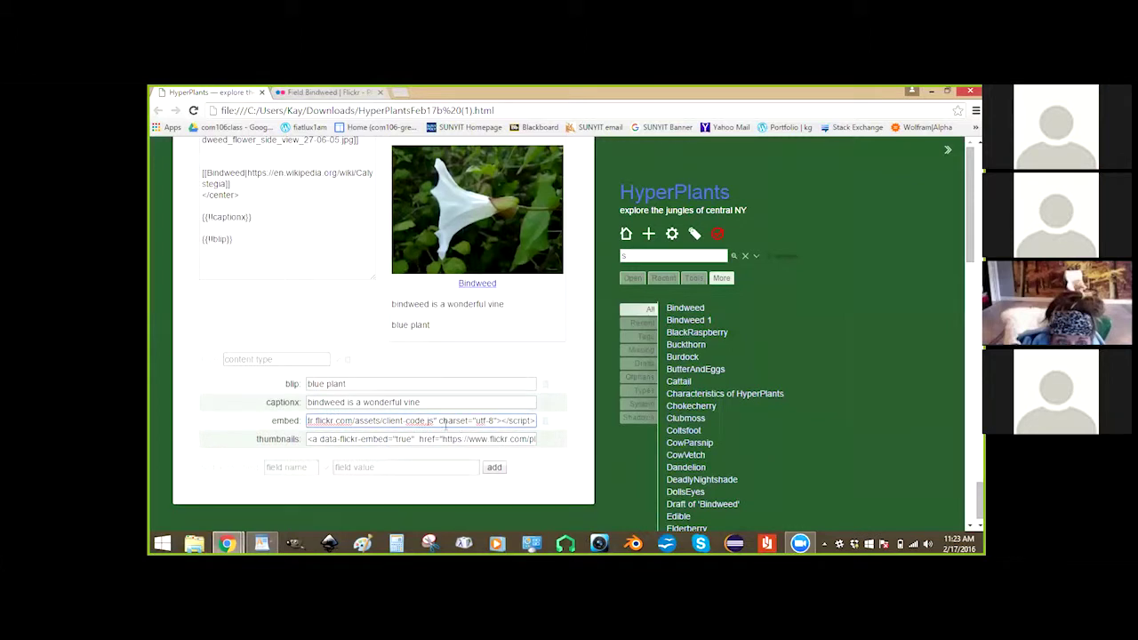
pyautogui.scroll(3, 339, 373)
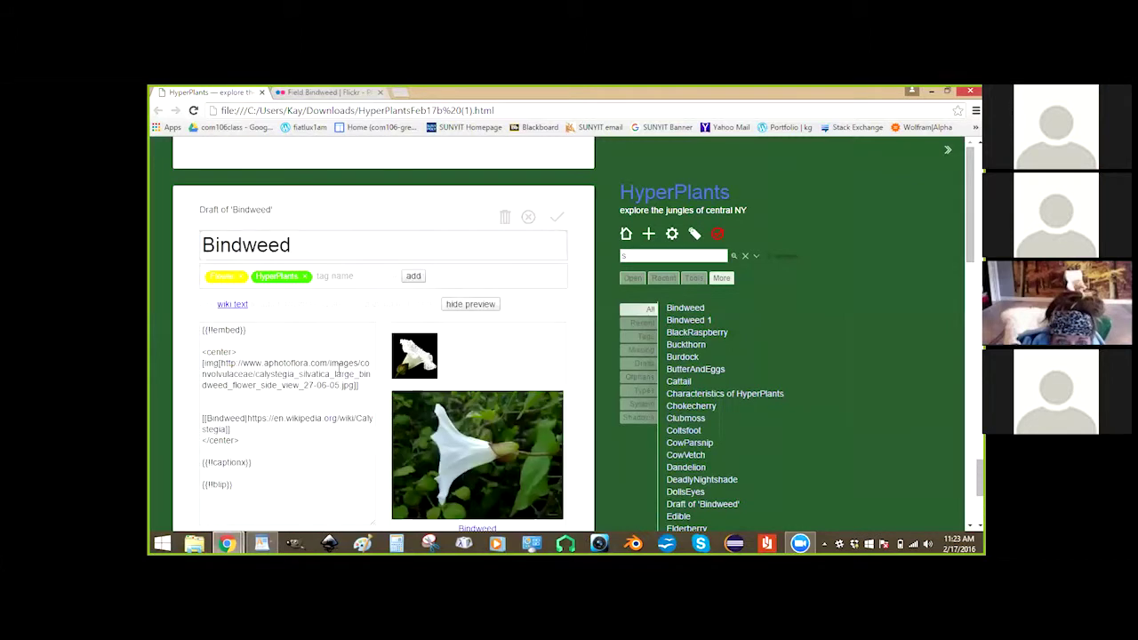
pyautogui.scroll(-1, 339, 368)
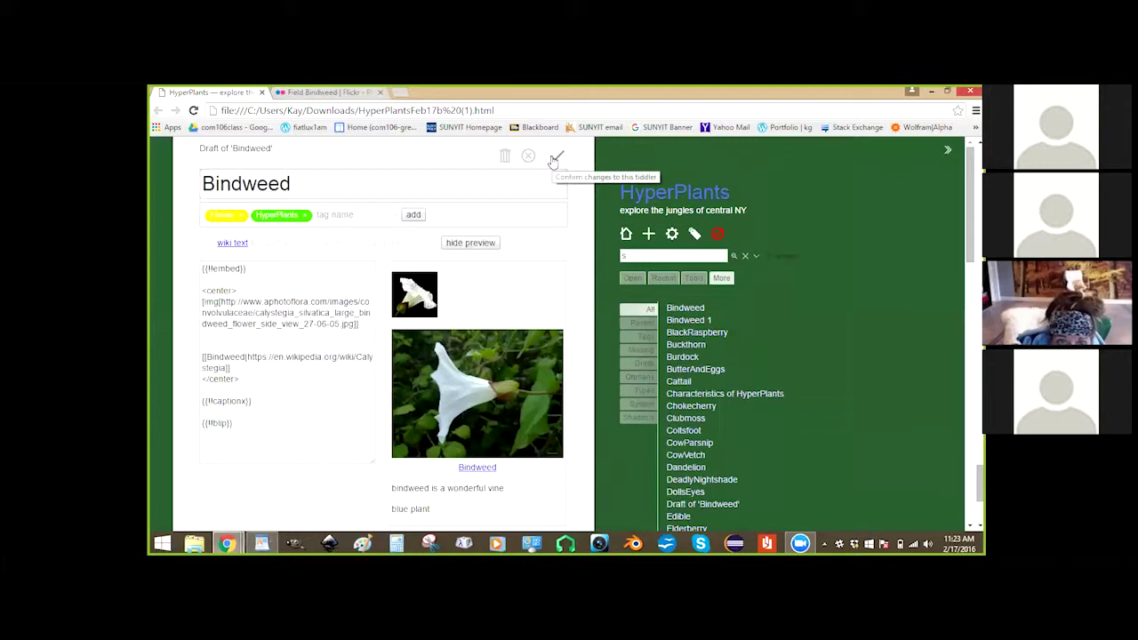
pyautogui.scroll(-3, 252, 329)
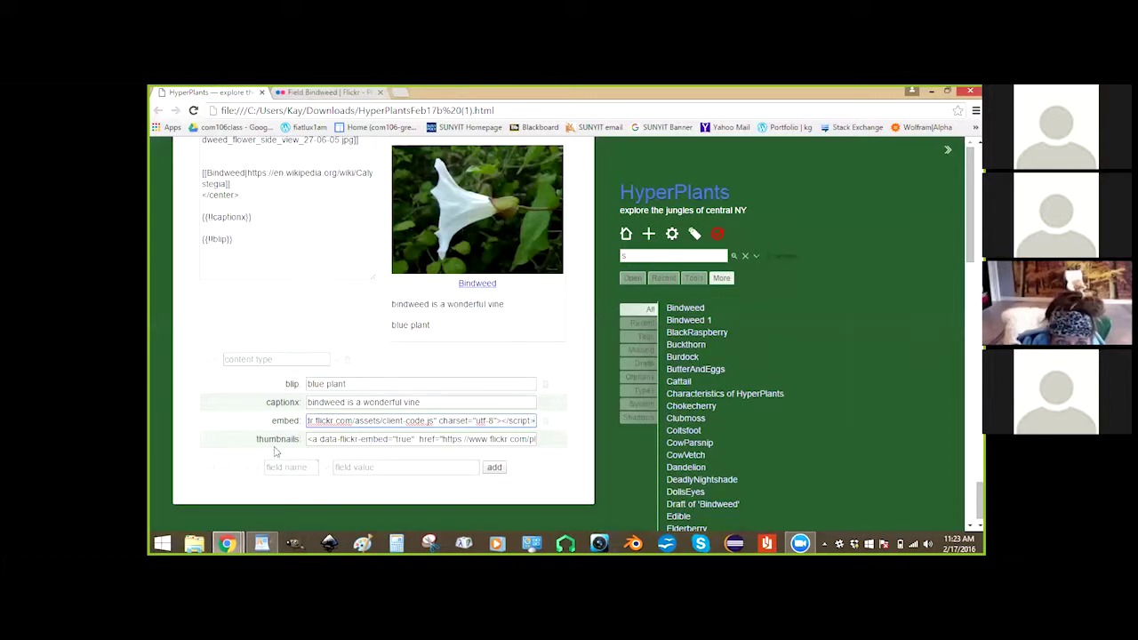
# Add a field named thumbnail to the Bindweed draft with a copy of the thumbnails field's Flickr code, and delete the thumbnails field.
pyautogui.doubleClick(509, 442)
pyautogui.tripleClick(514, 438)
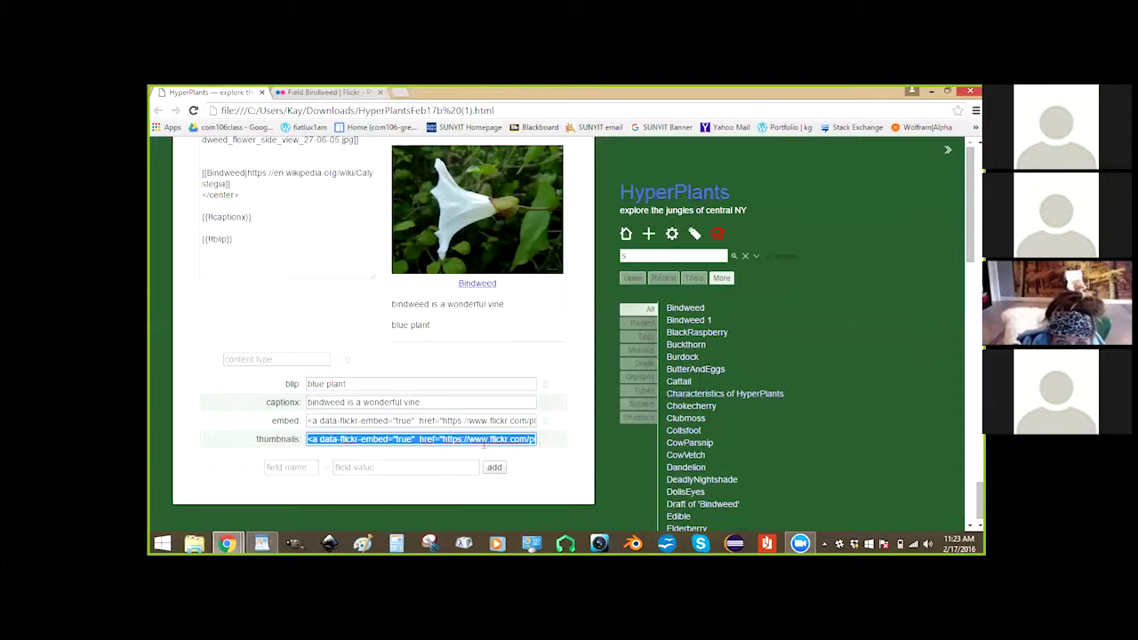
pyautogui.click(388, 469)
pyautogui.hotkey('ctrl', 'v')
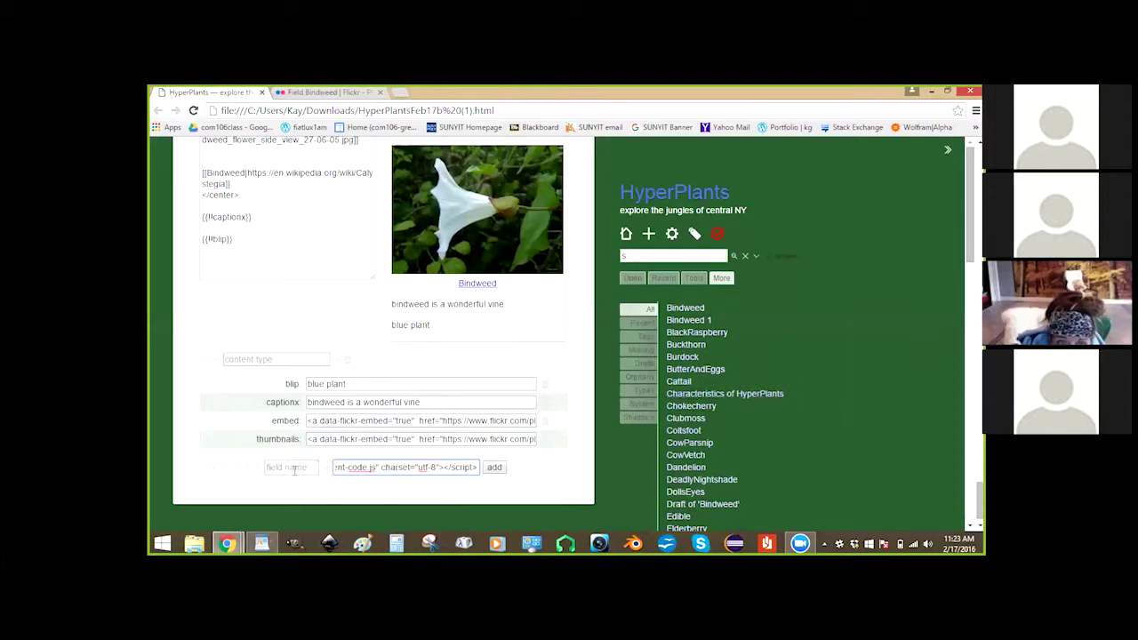
pyautogui.click(291, 466)
pyautogui.write('thumbnail')
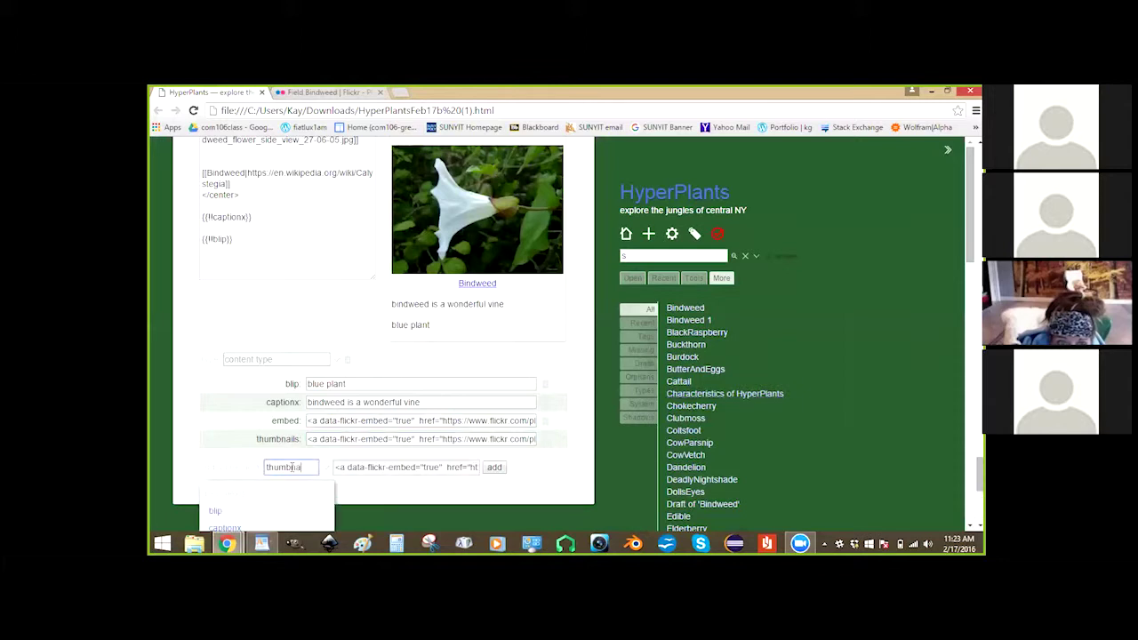
pyautogui.click(494, 468)
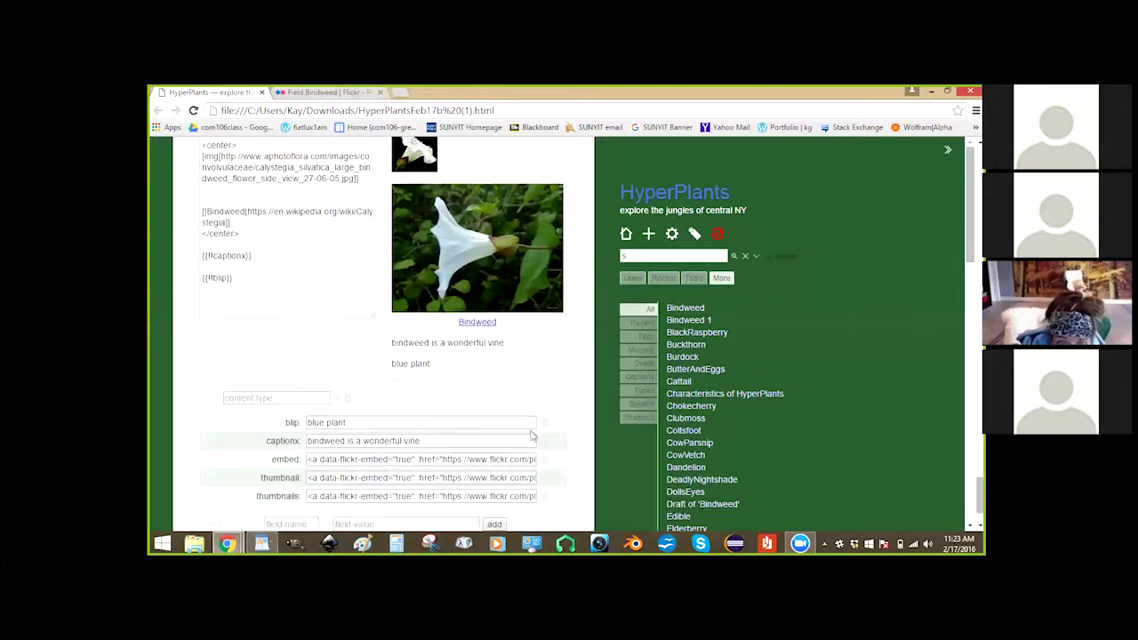
pyautogui.click(545, 497)
pyautogui.scroll(-1, 470, 448)
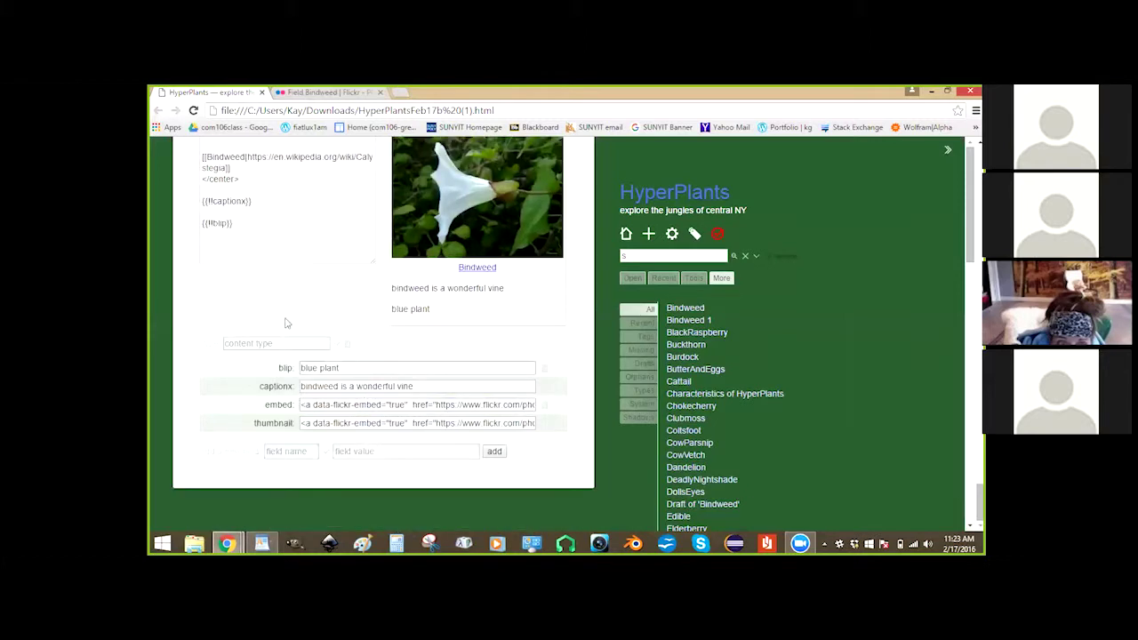
# Insert {{!!thumbnail}} on its own line below {{!!embed}} in the Bindweed text and save the tiddler.
pyautogui.scroll(1, 229, 308)
pyautogui.scroll(2, 230, 309)
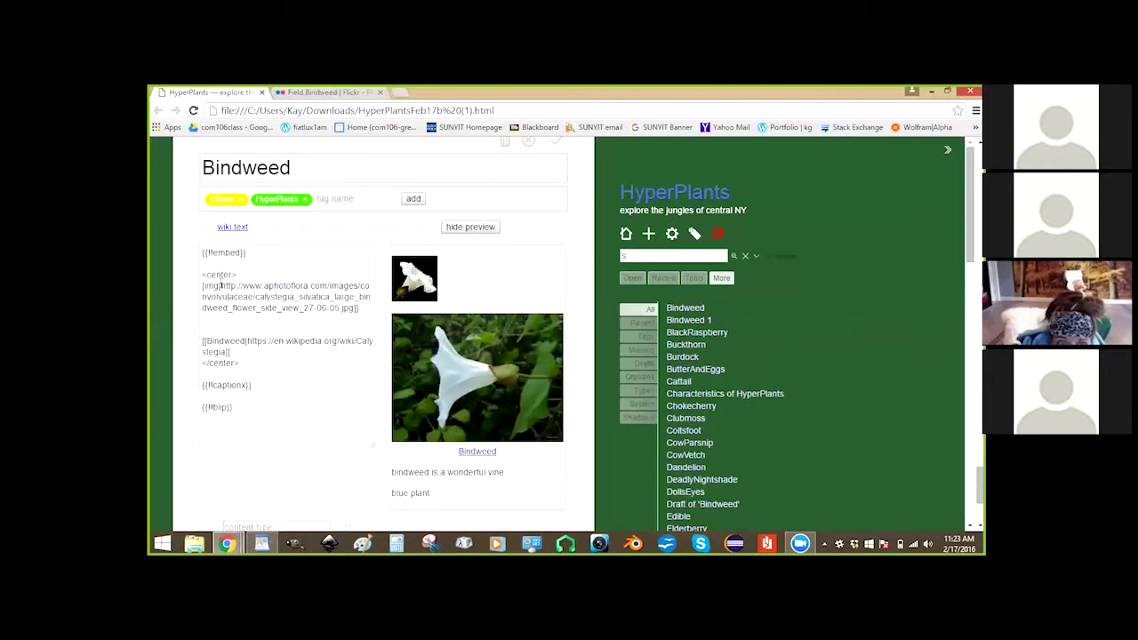
pyautogui.click(264, 253)
pyautogui.press('Return')
pyautogui.press('Return')
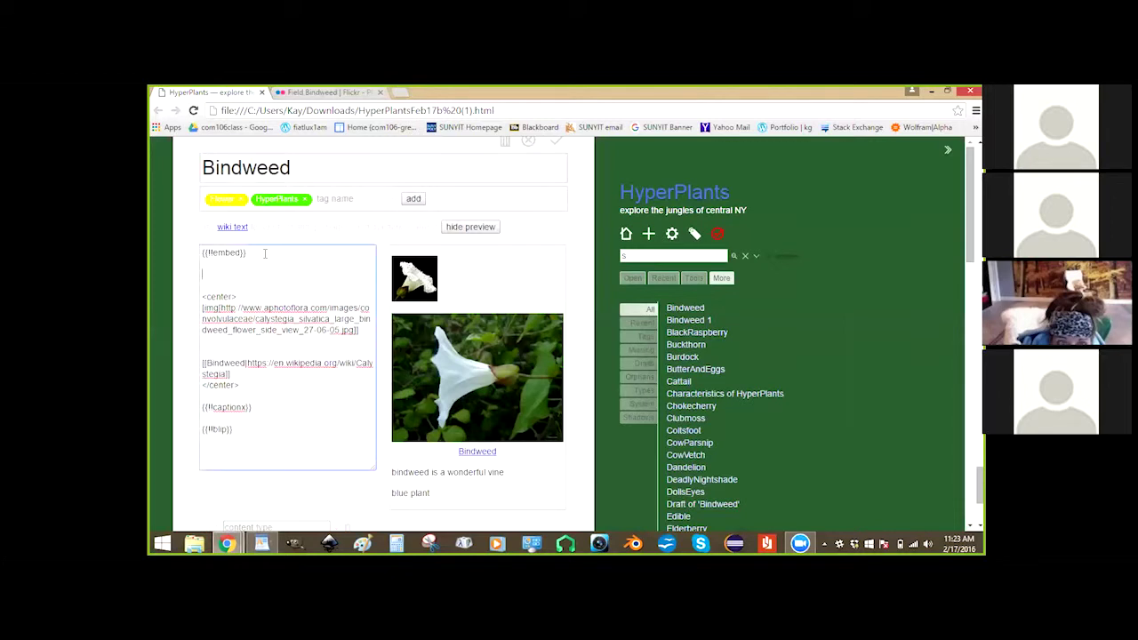
pyautogui.write('{{!!thumbna')
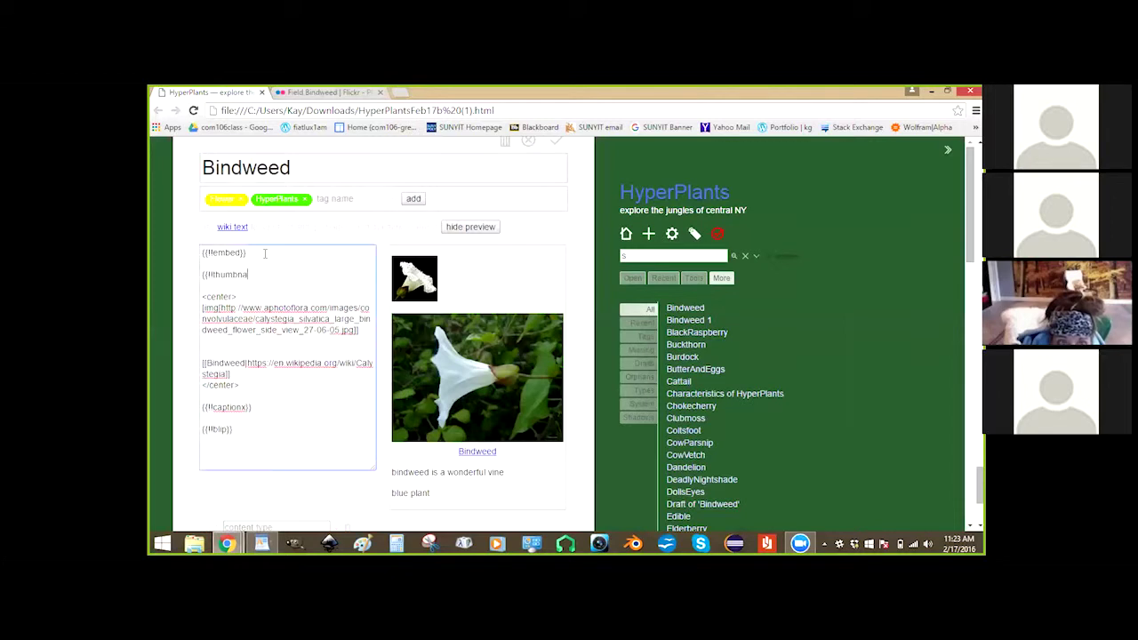
pyautogui.press('BackSpace')
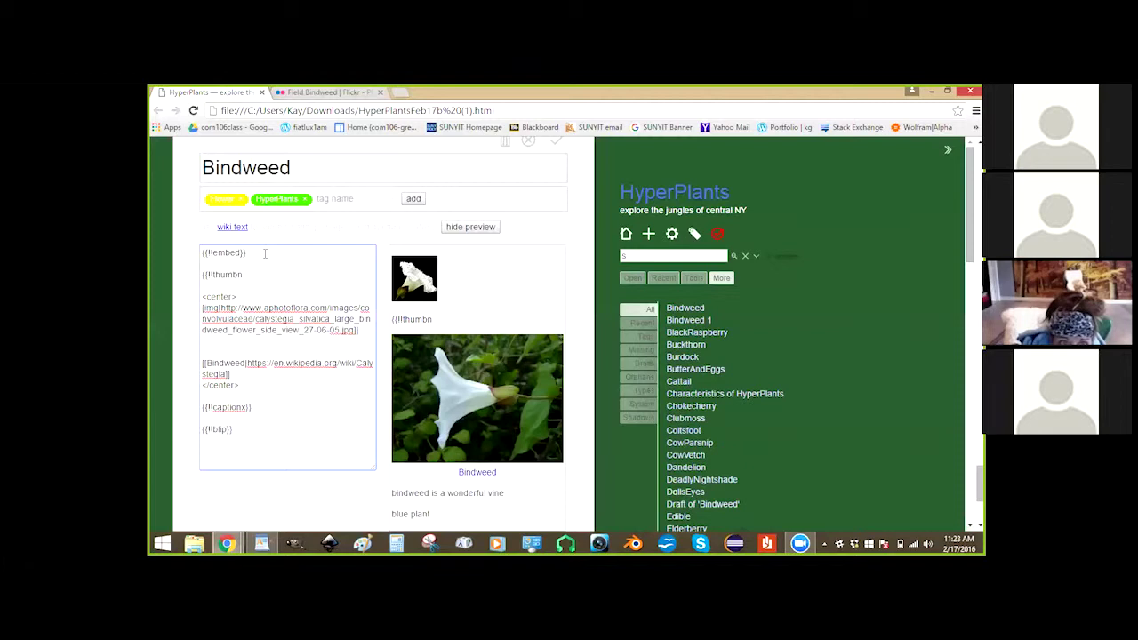
pyautogui.write('ail}}')
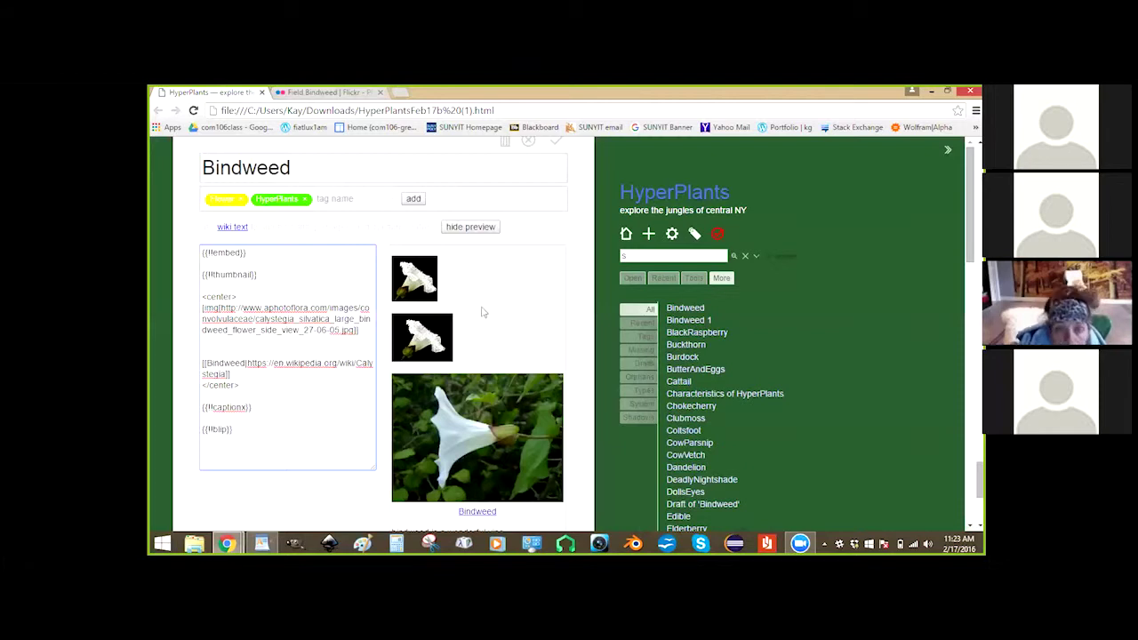
pyautogui.scroll(1, 503, 269)
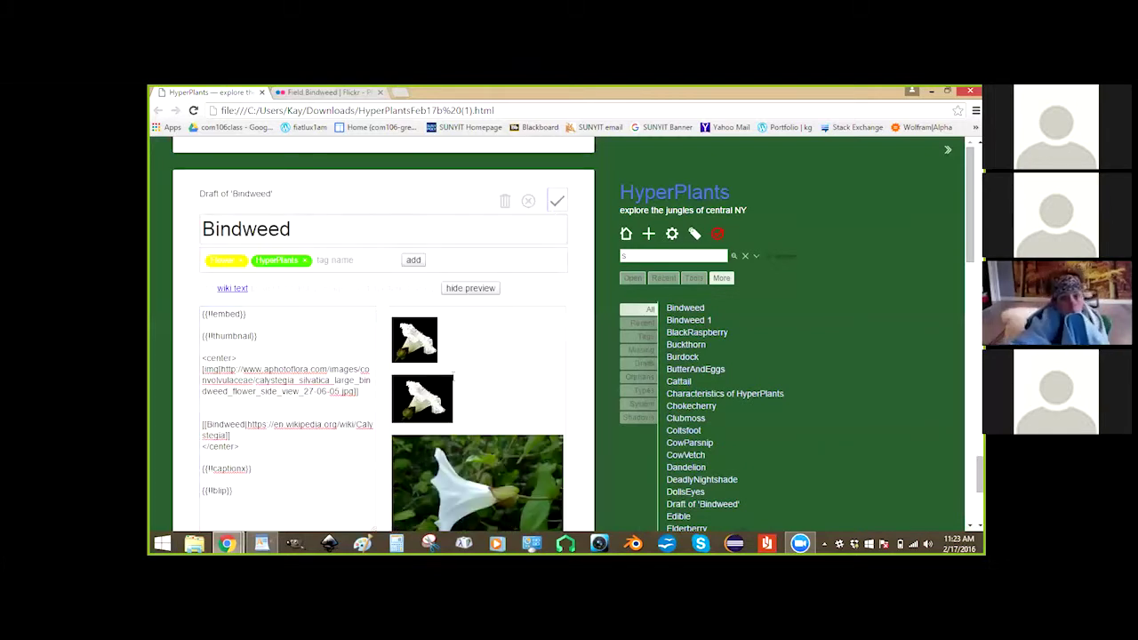
pyautogui.click(557, 201)
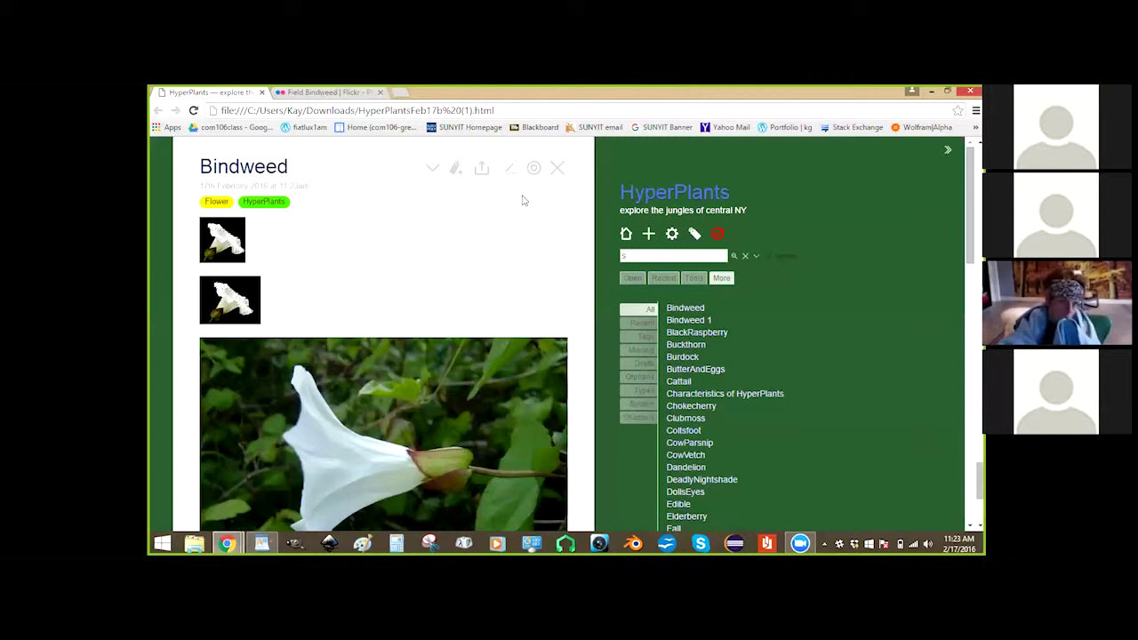
# Examine the thumbnail list in the HyperPlants tiddler and the images in the saved Bindweed tiddler.
pyautogui.scroll(-15, 520, 209)
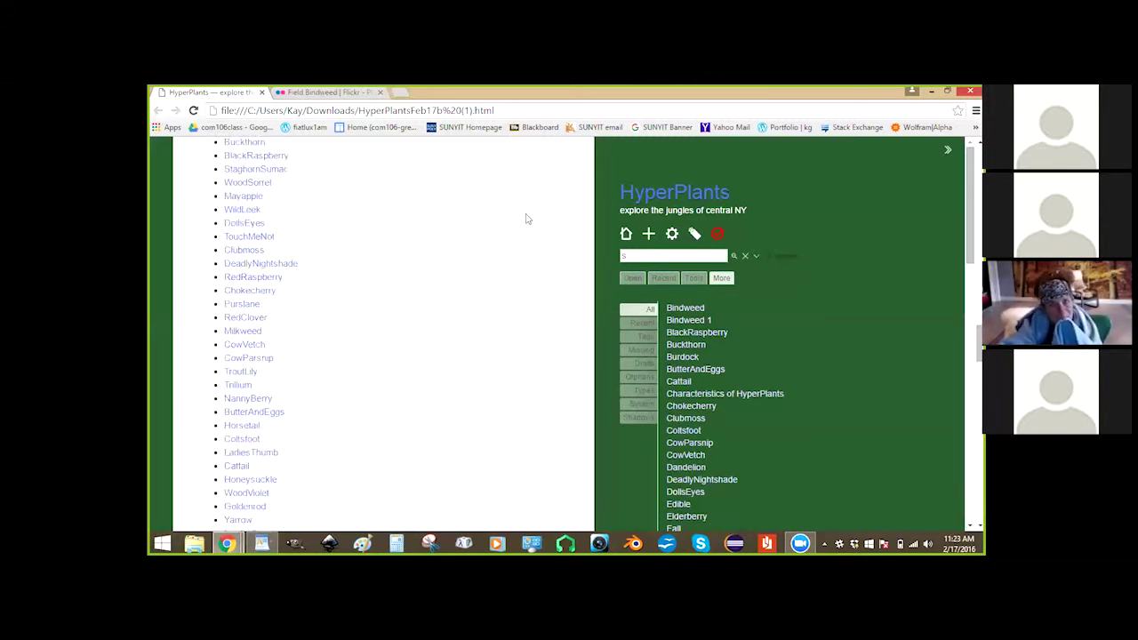
pyautogui.scroll(-2, 524, 222)
pyautogui.scroll(-6, 521, 240)
pyautogui.scroll(8, 520, 242)
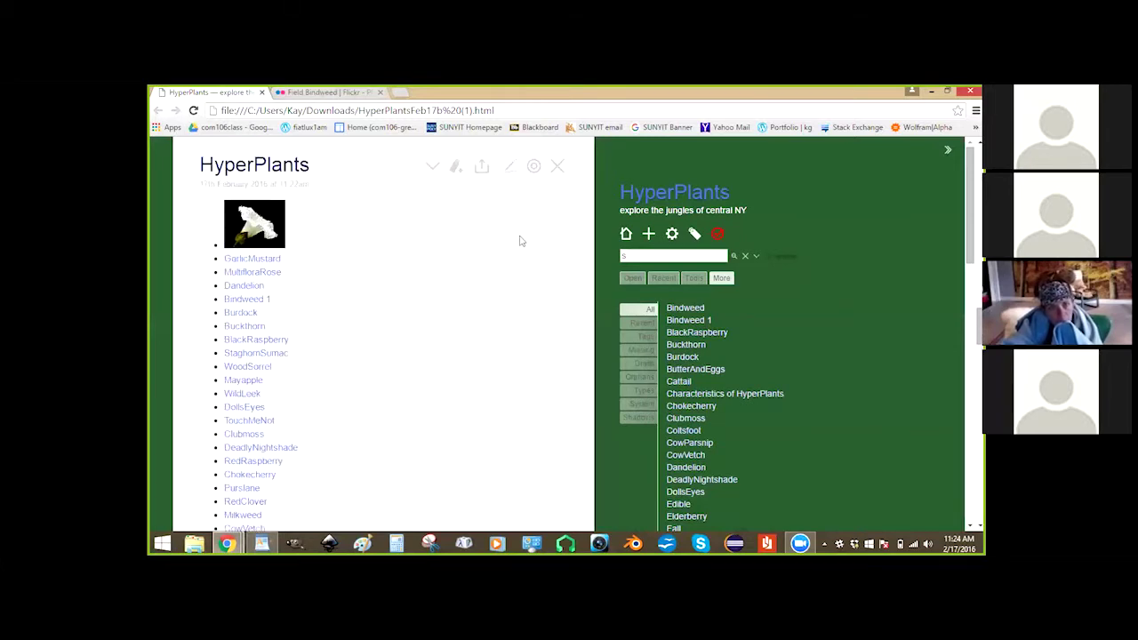
pyautogui.scroll(-10, 521, 240)
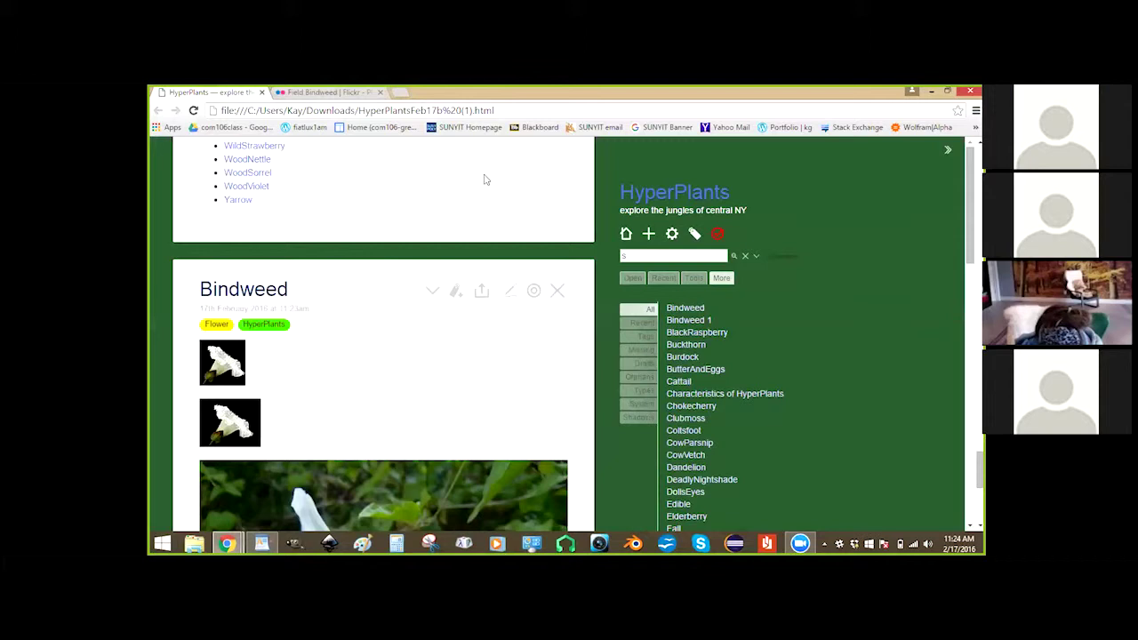
pyautogui.scroll(-1, 485, 179)
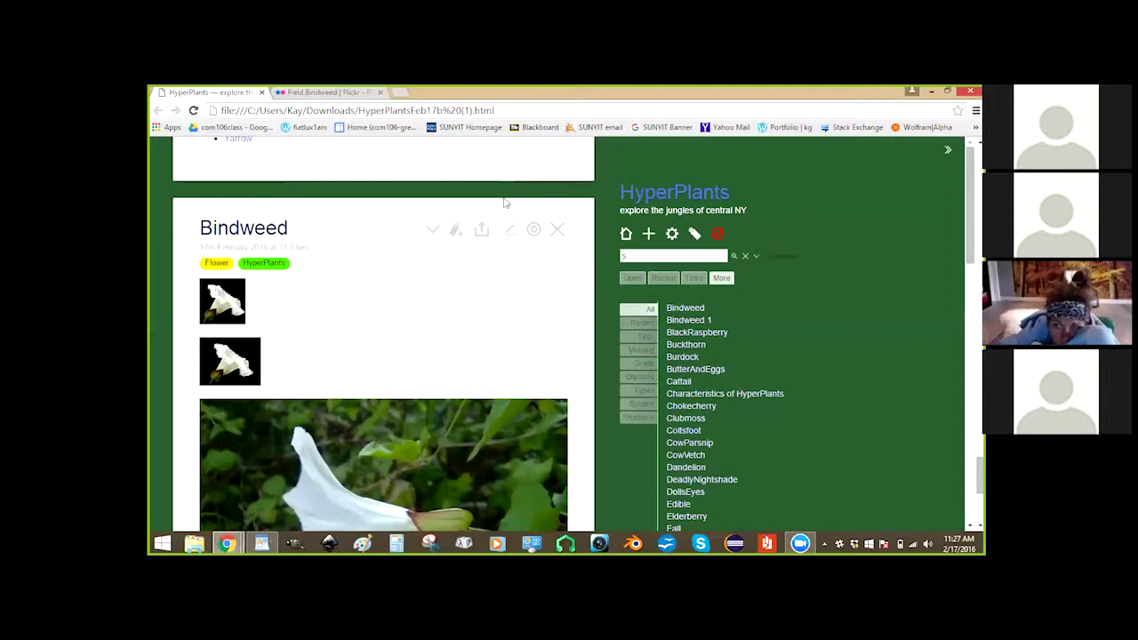
pyautogui.scroll(-1, 505, 202)
pyautogui.scroll(-1, 504, 202)
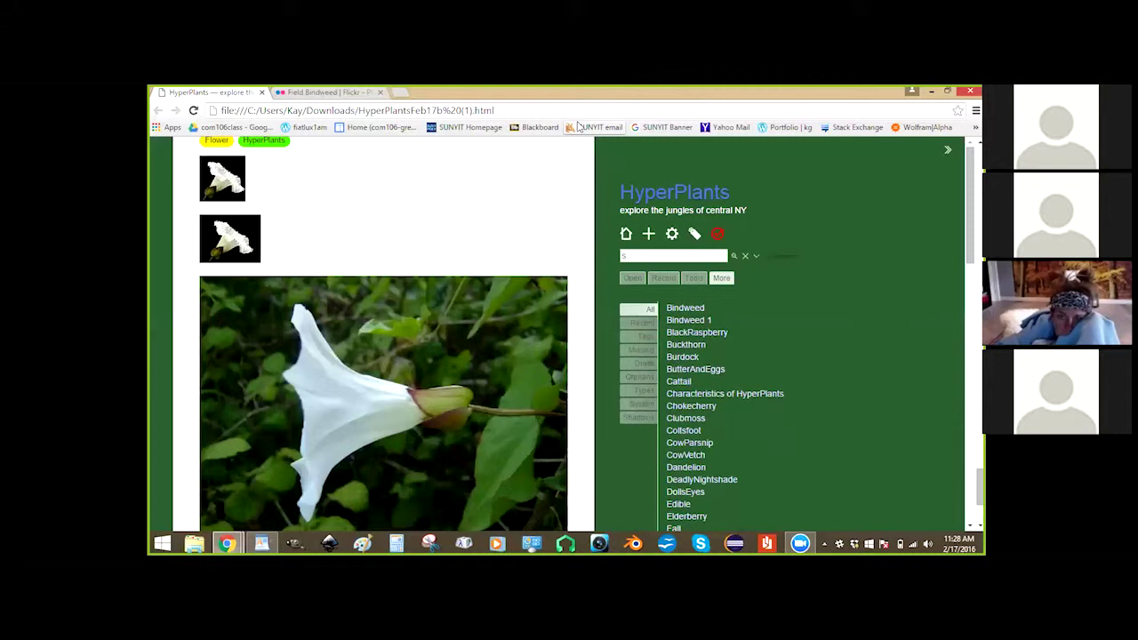
# Close the Field Bindweed Flickr page and save the HyperPlants wiki.
pyautogui.click(369, 91)
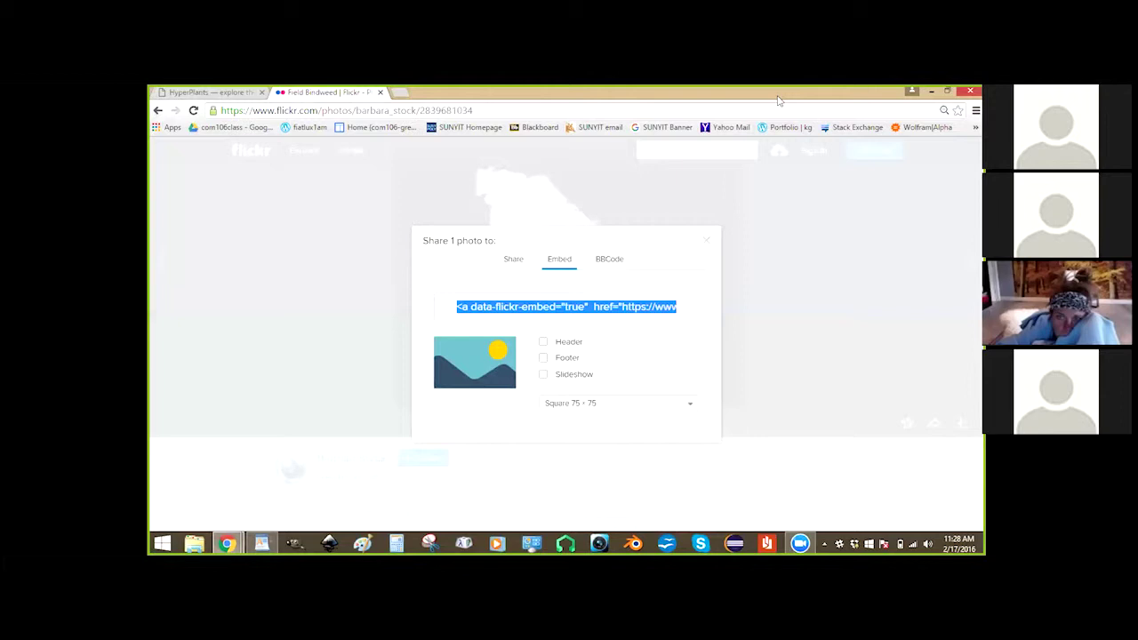
pyautogui.press('super+Down')
pyautogui.hotkey('ctrl', 'w')
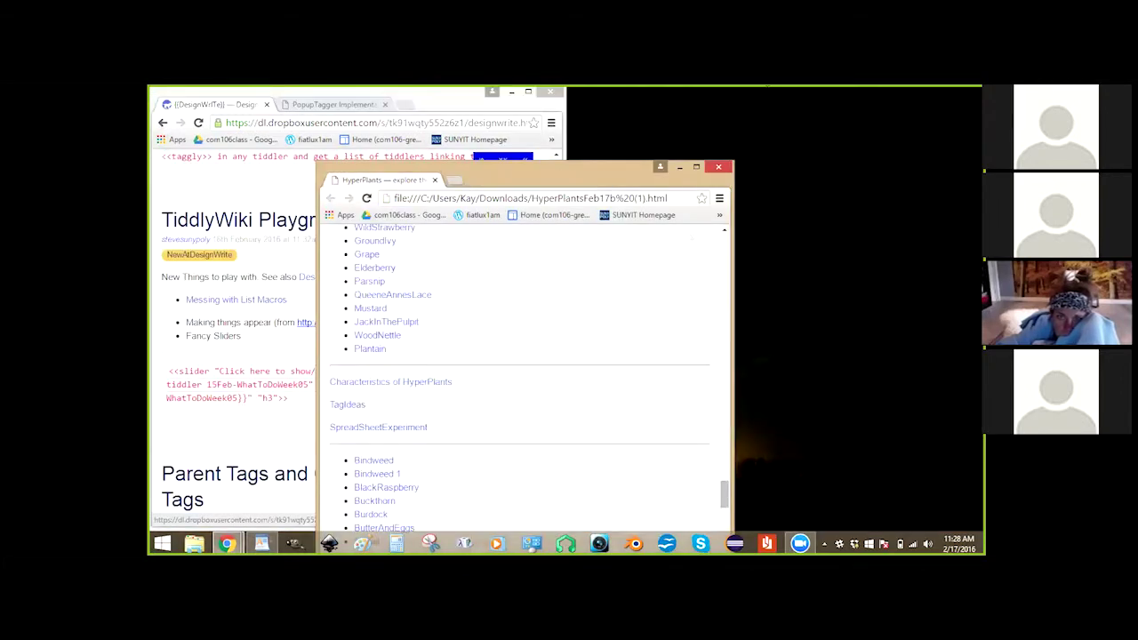
pyautogui.press('super+Up')
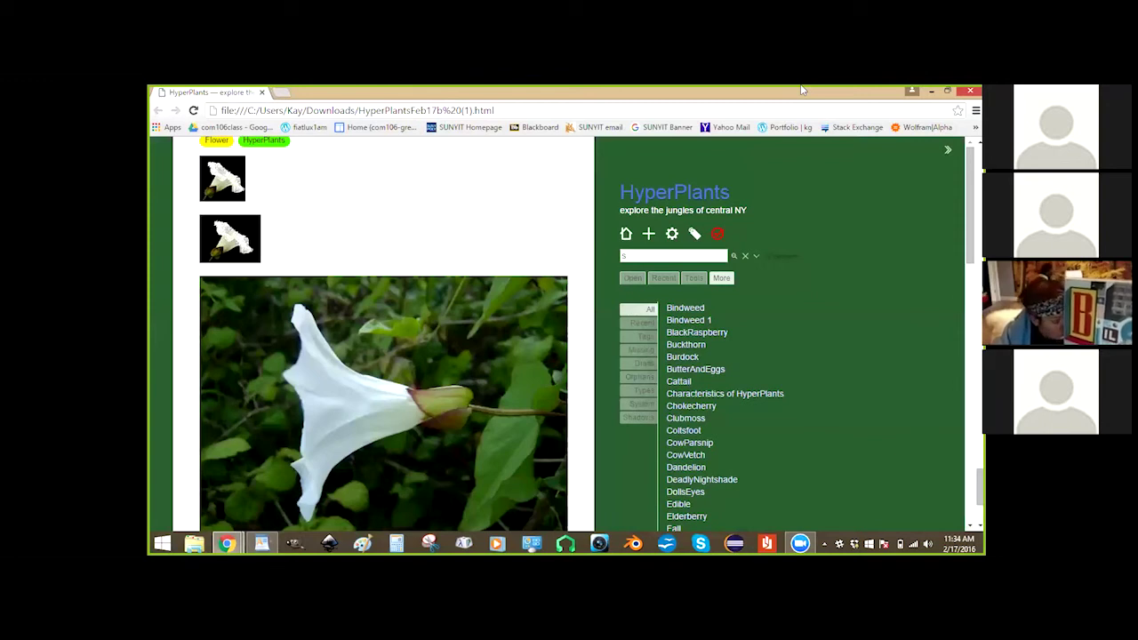
pyautogui.click(718, 233)
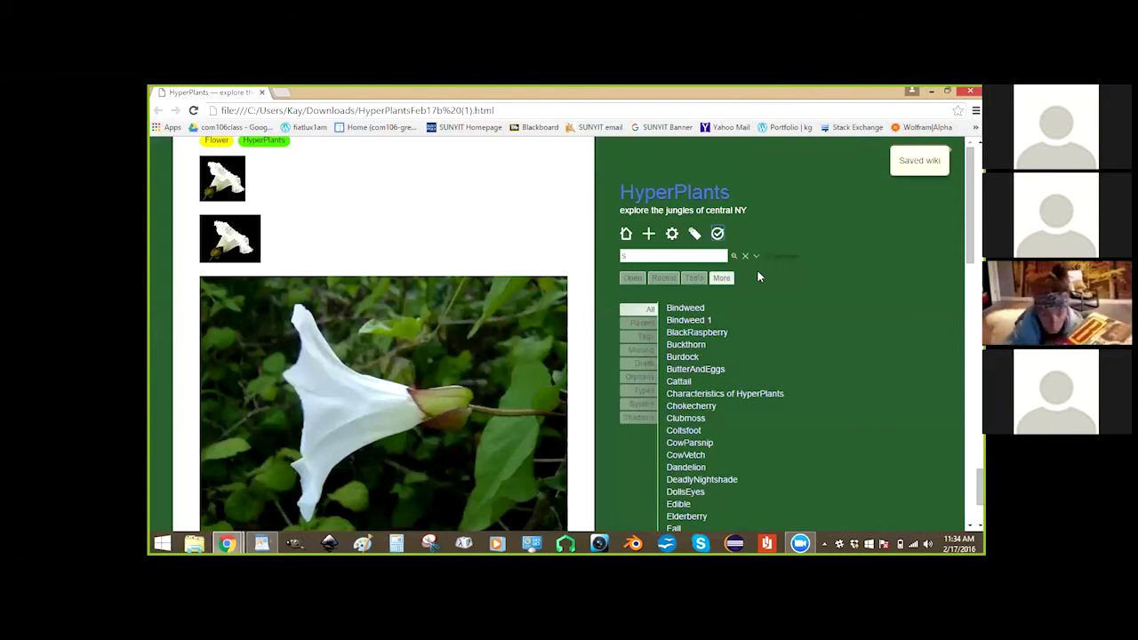